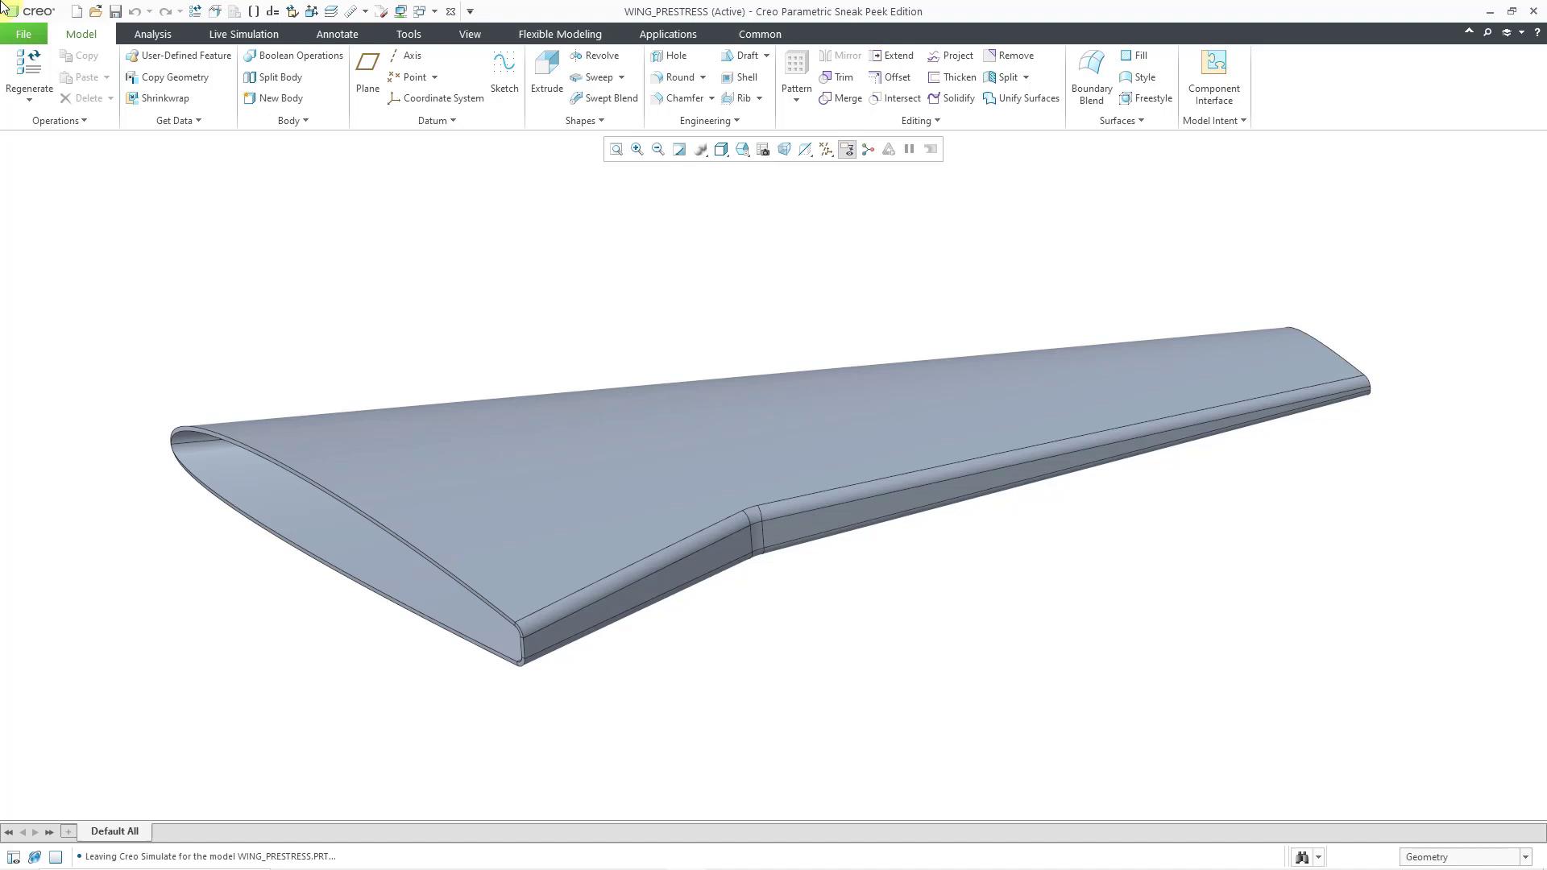
- Enter the Simulate environment in structure mode and assign the STEEL material to the WING_PRESTRESS part
left_click(676, 36)
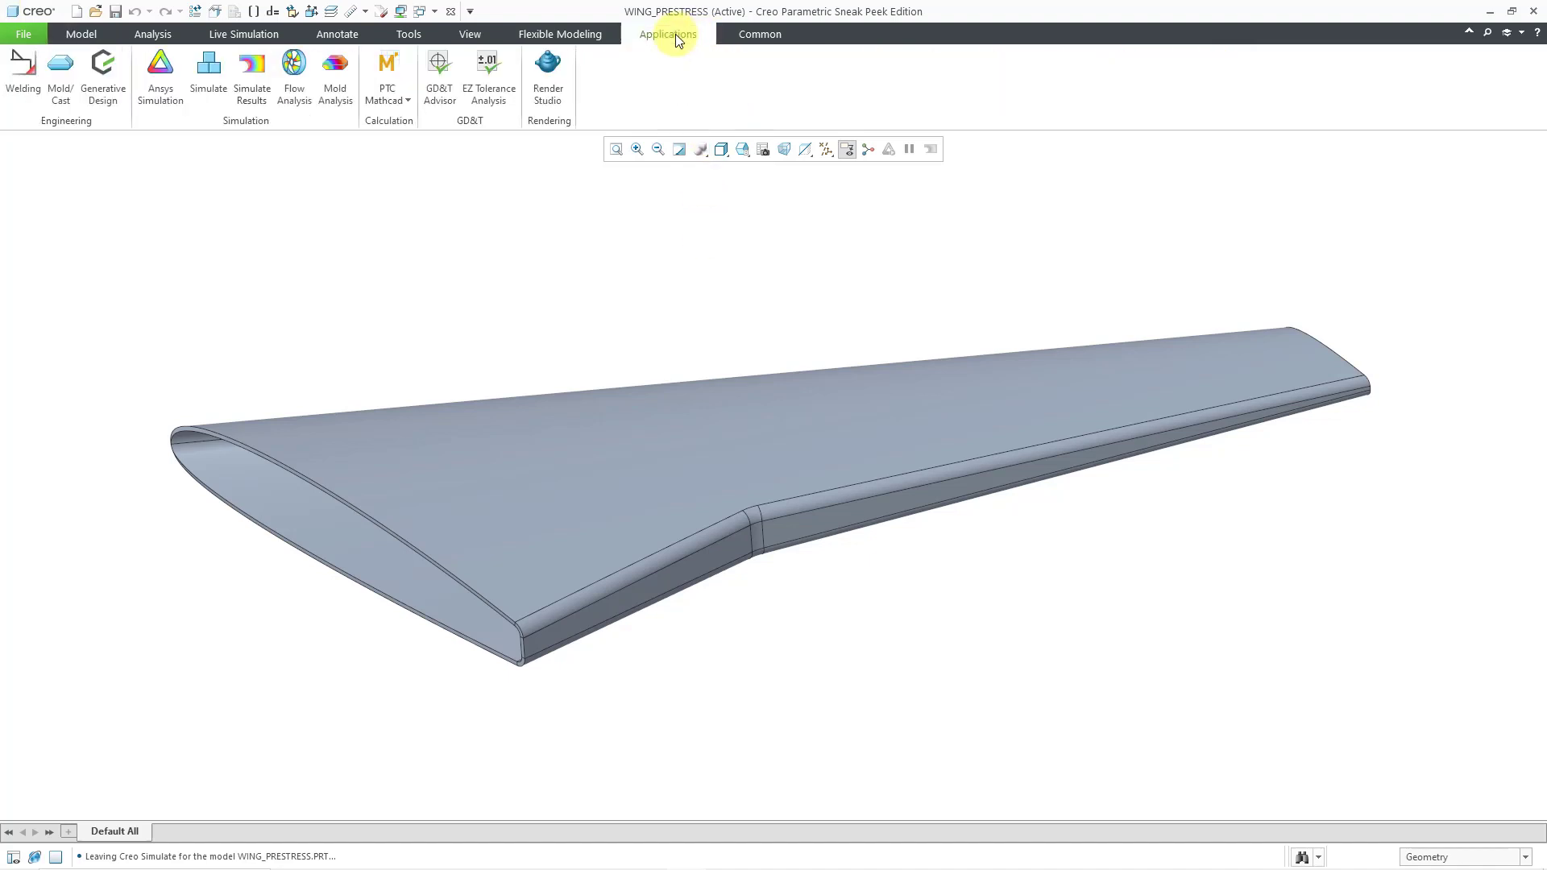
left_click(212, 94)
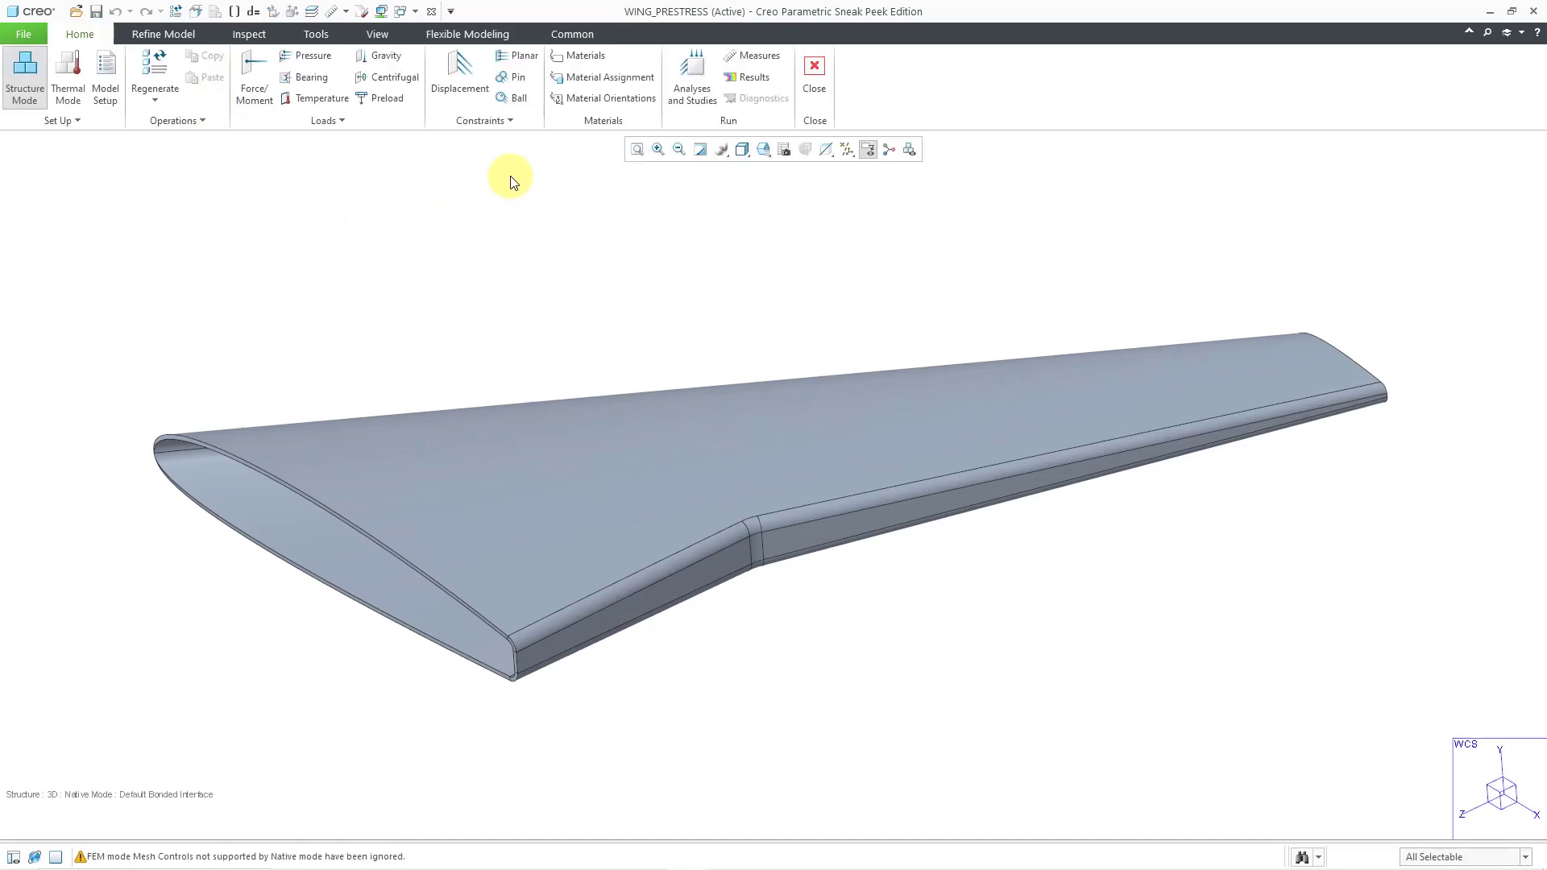
left_click(596, 76)
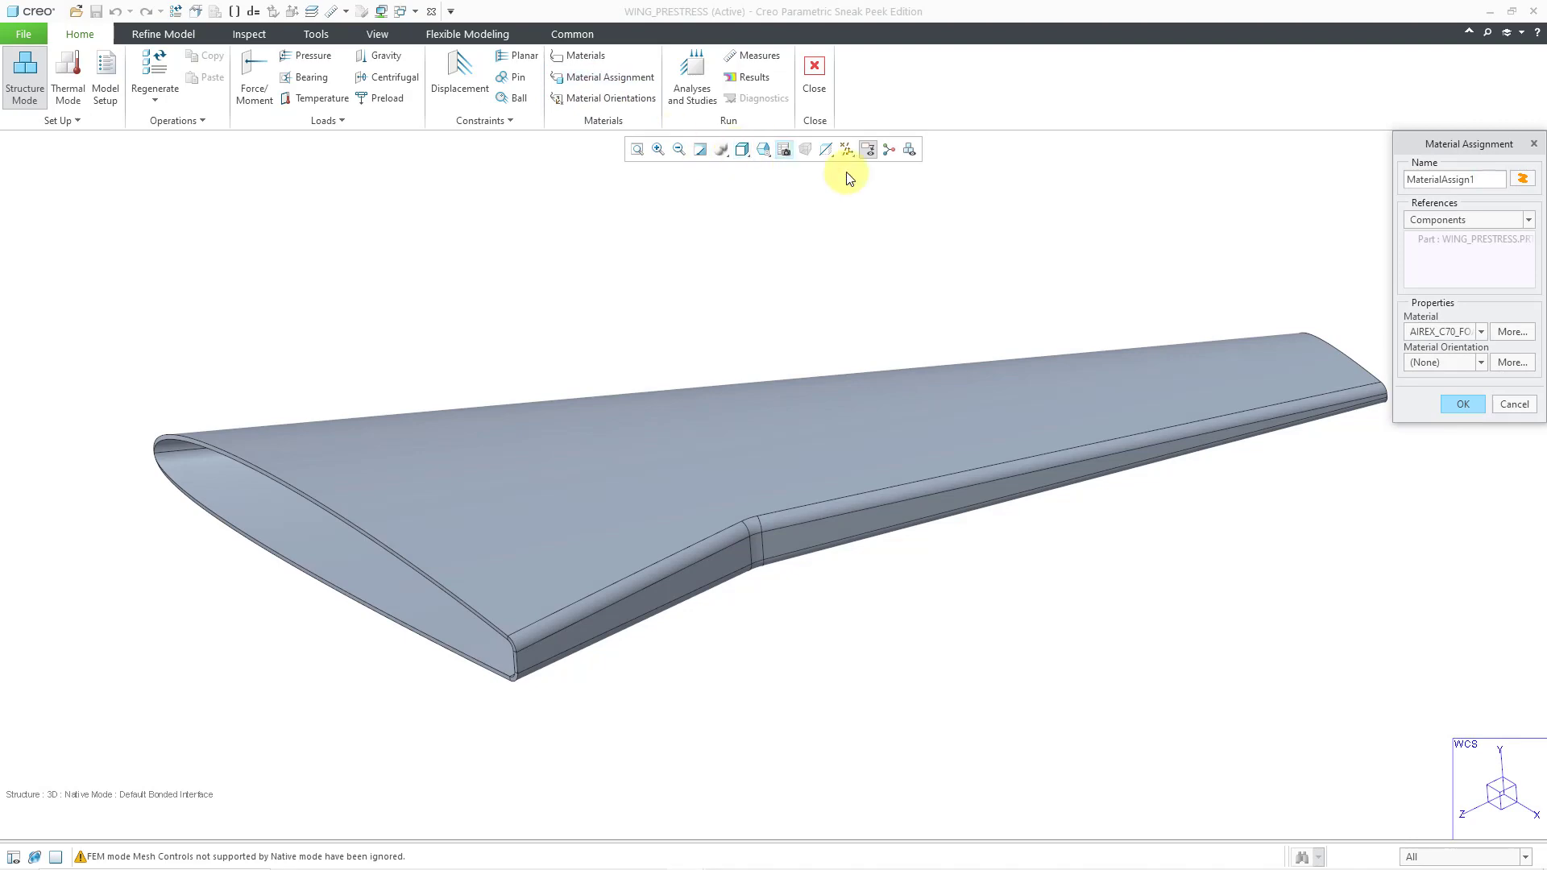
left_click(1512, 332)
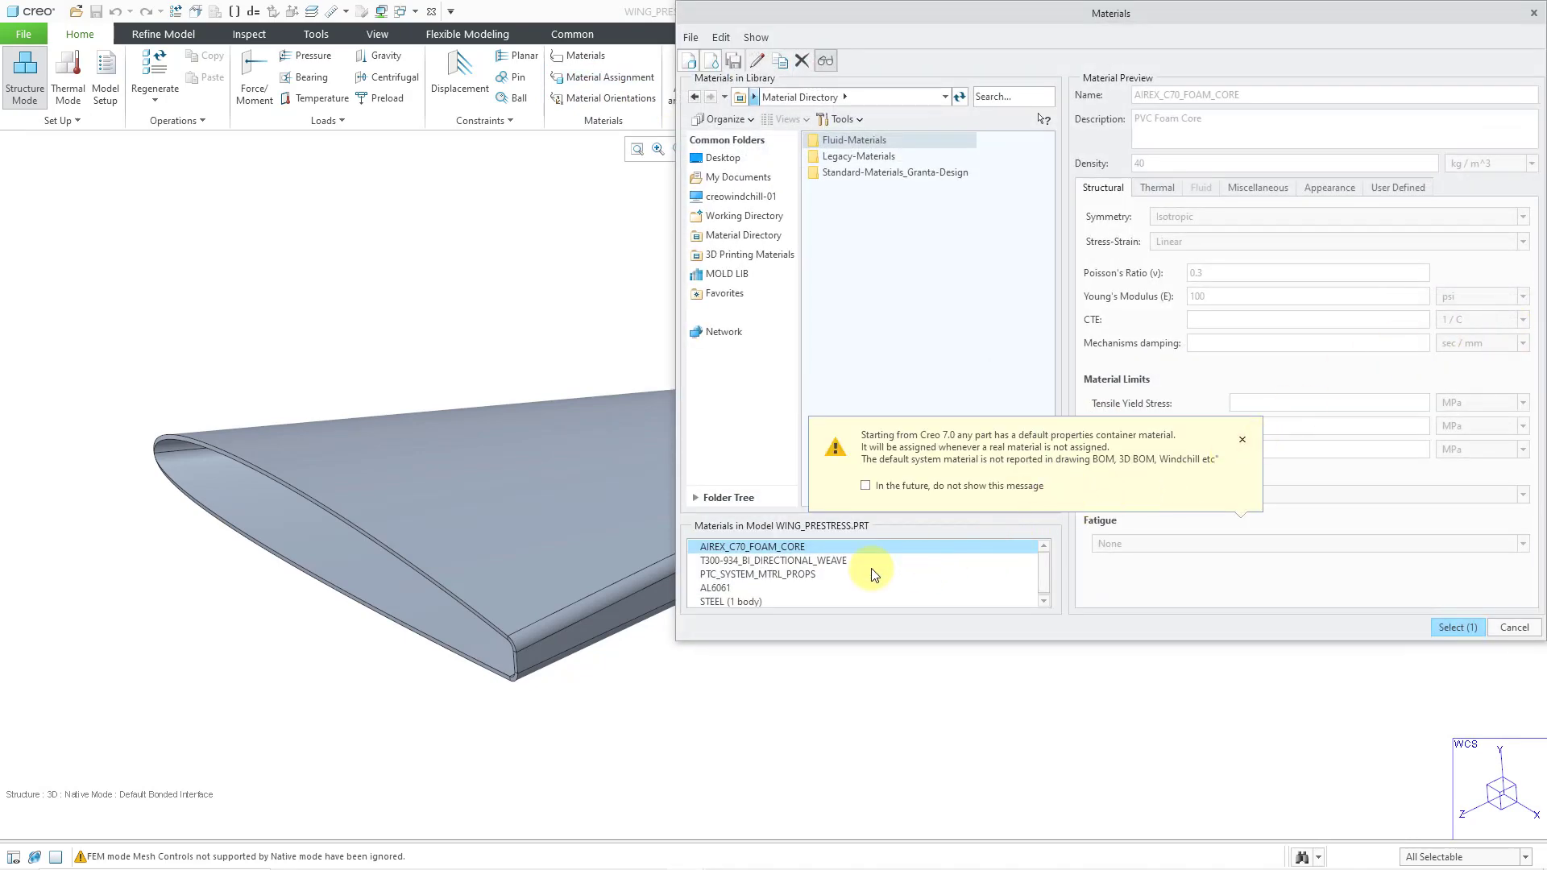
left_click(746, 602)
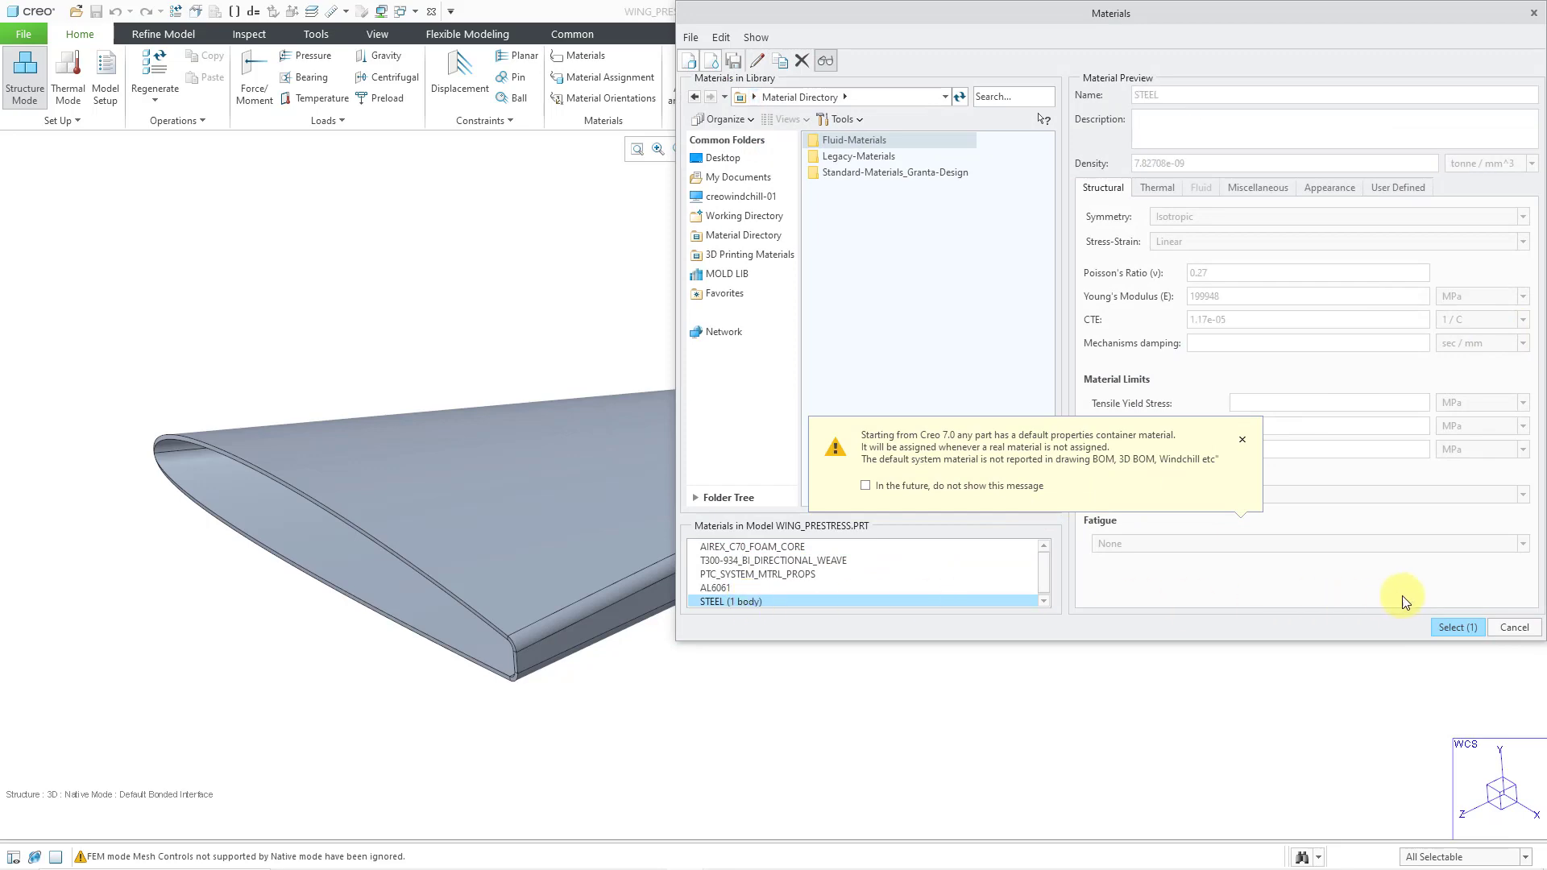
left_click(1449, 627)
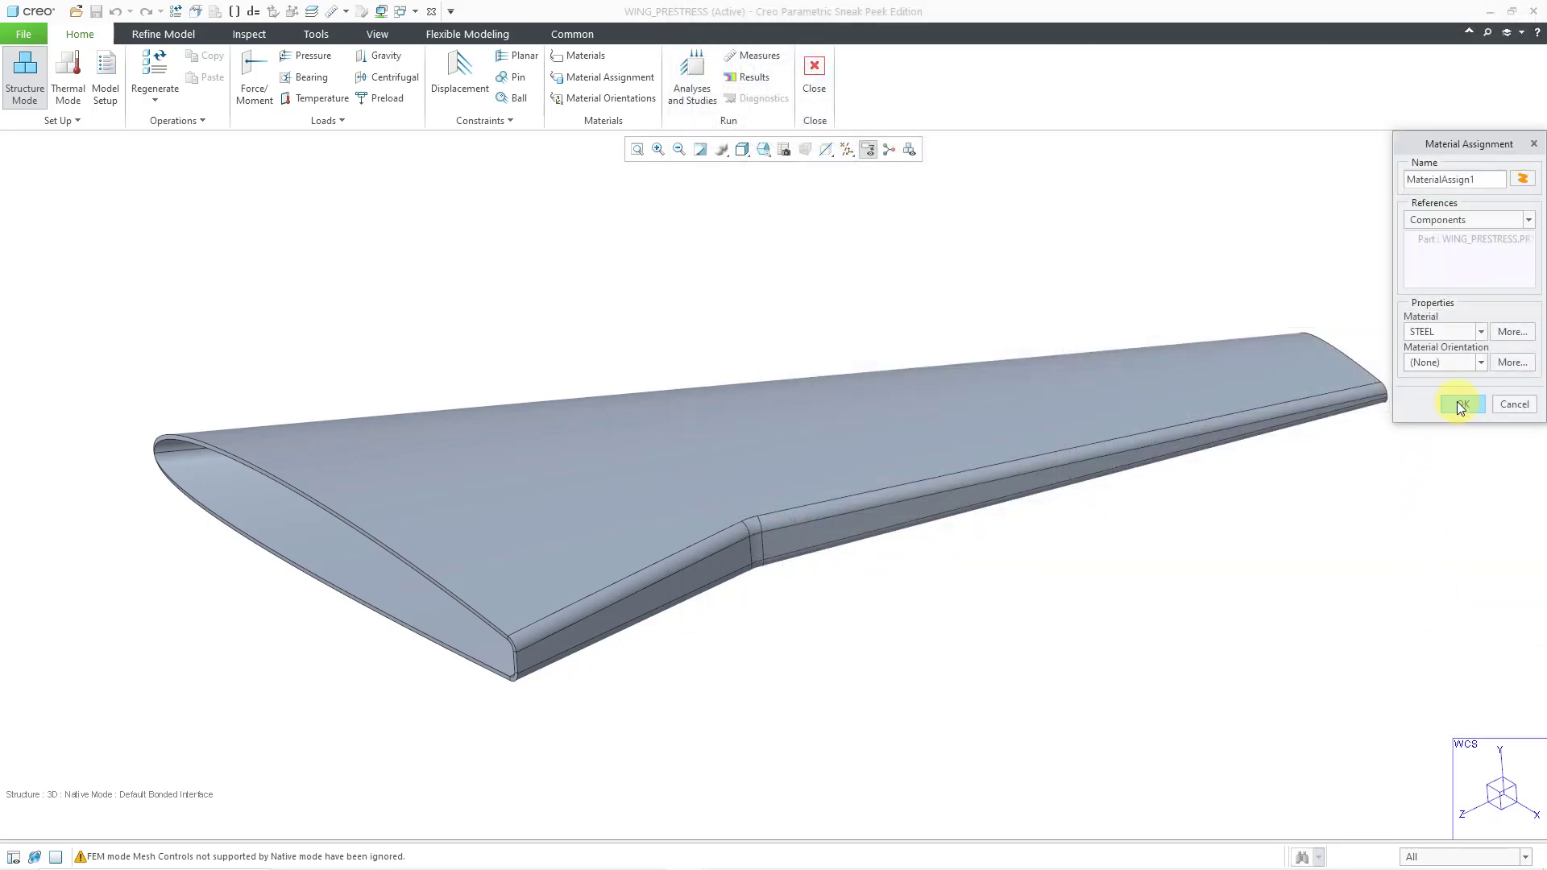
left_click(1461, 405)
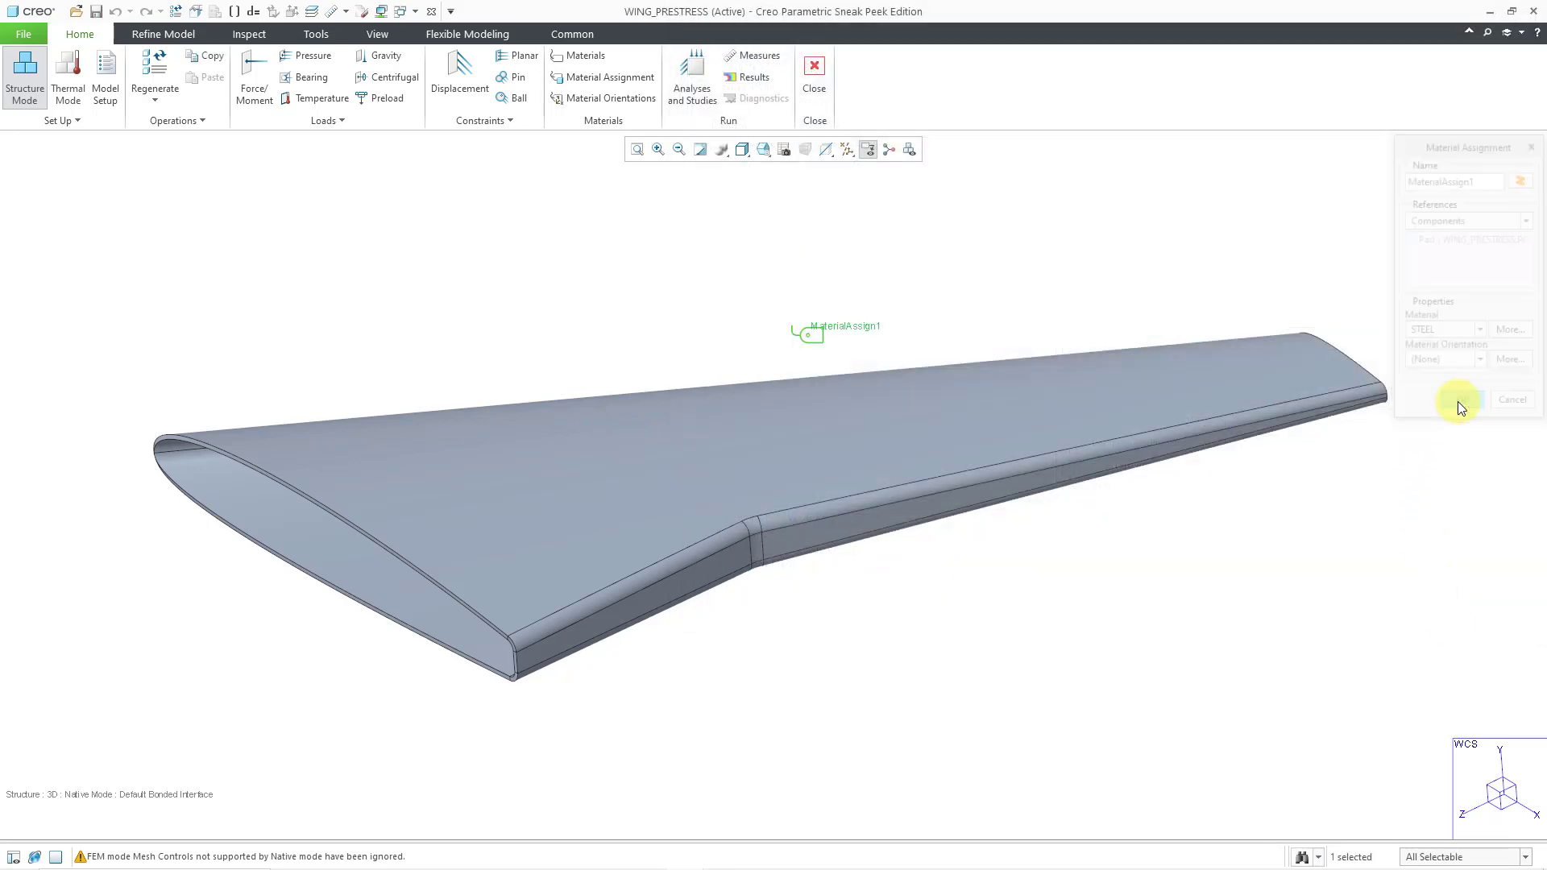
left_click(1093, 238)
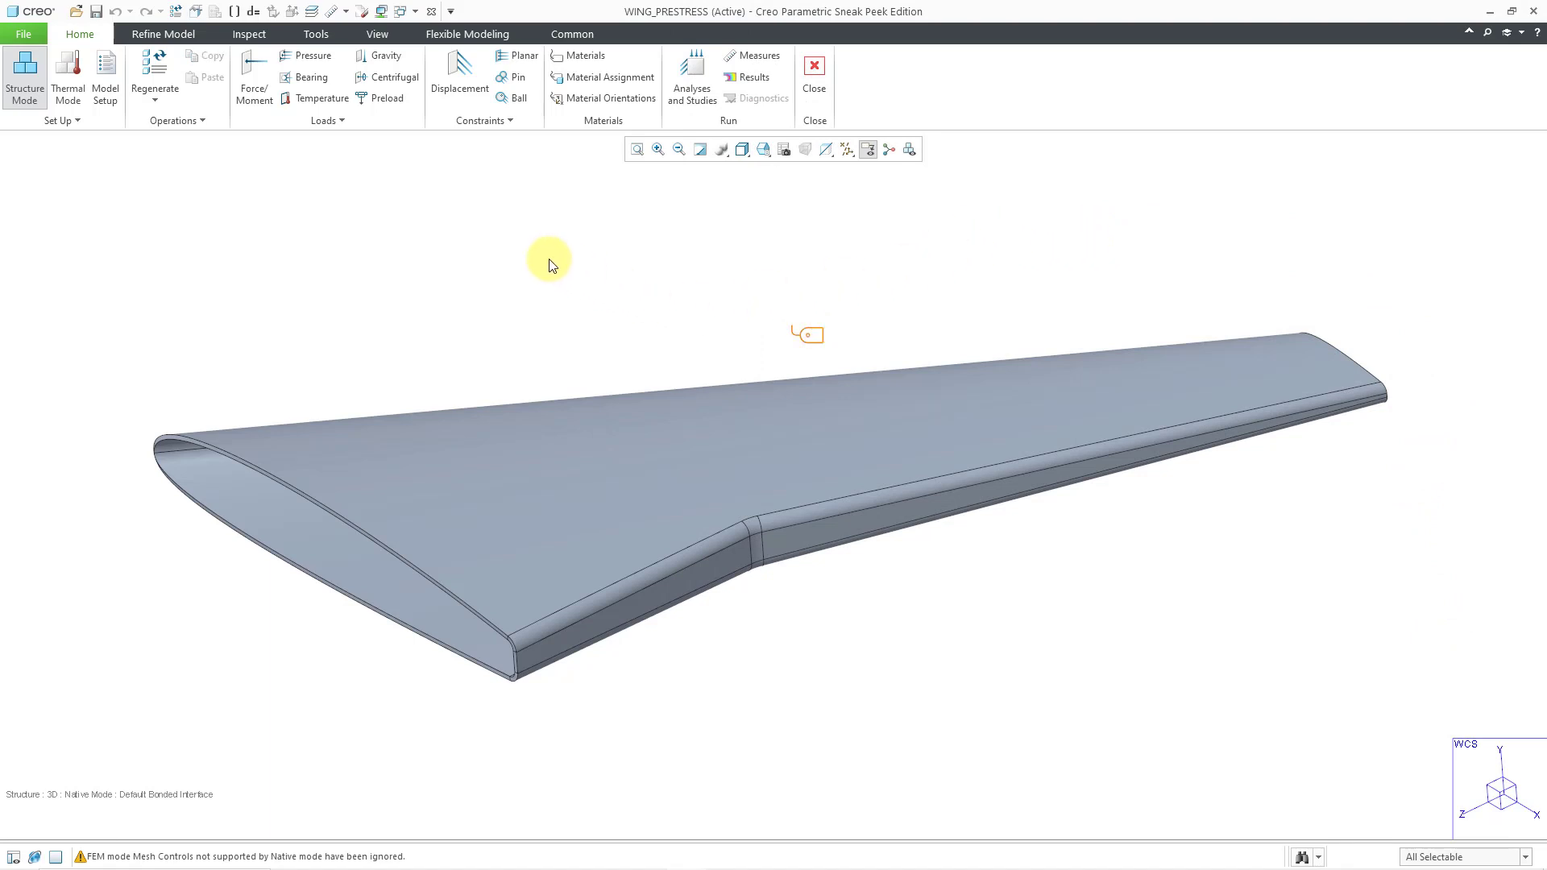
- Apply a displacement constraint fixing X, Y and Z translation on the five thin edge surfaces around the wing's open wide end
left_click(463, 96)
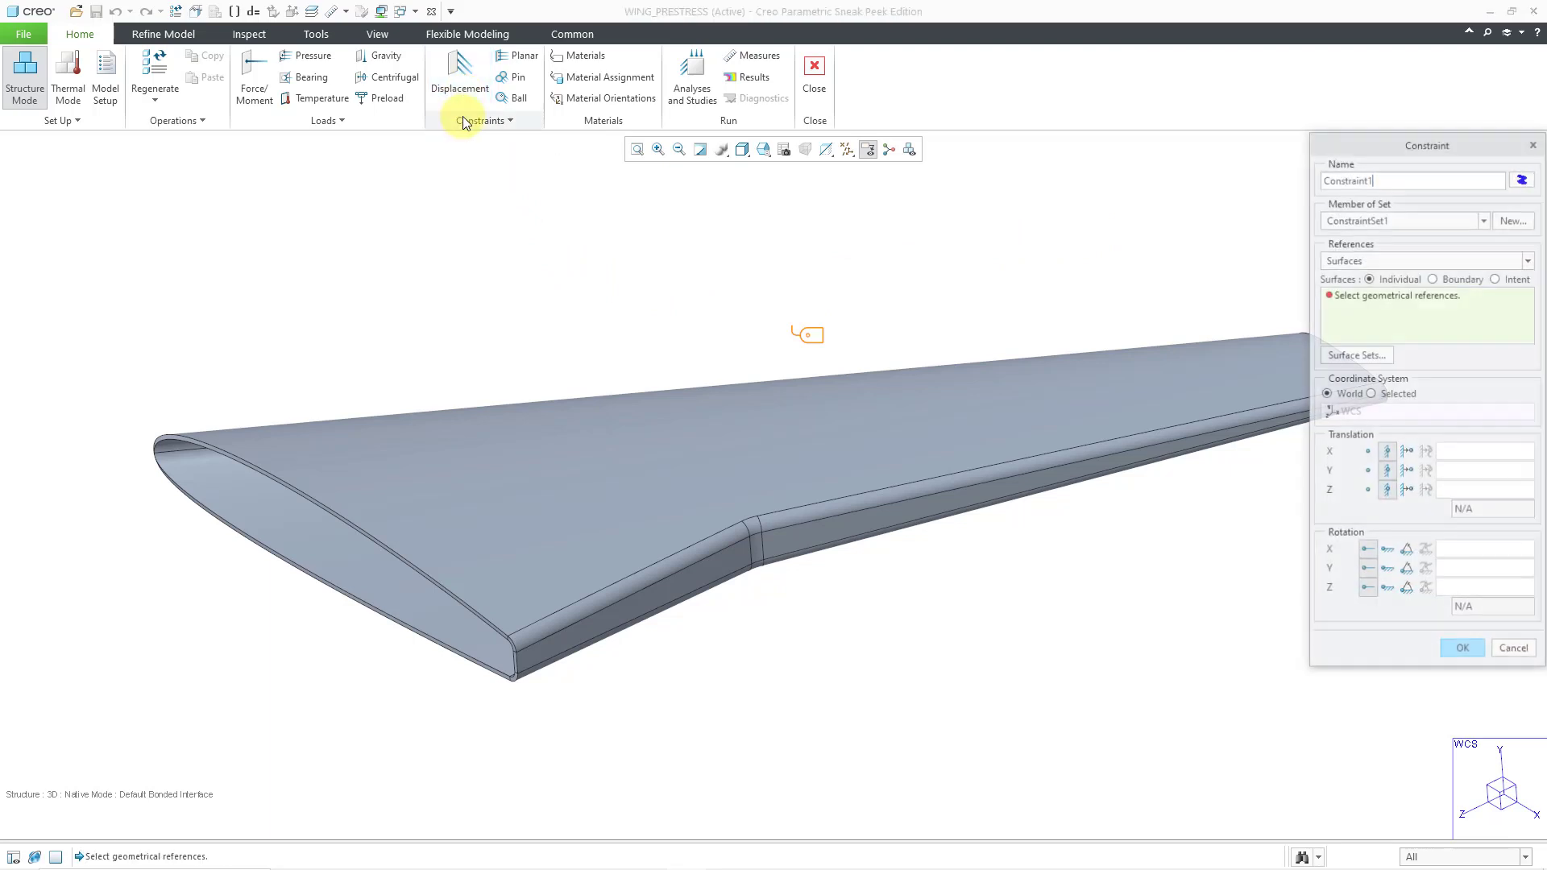
left_click(375, 543)
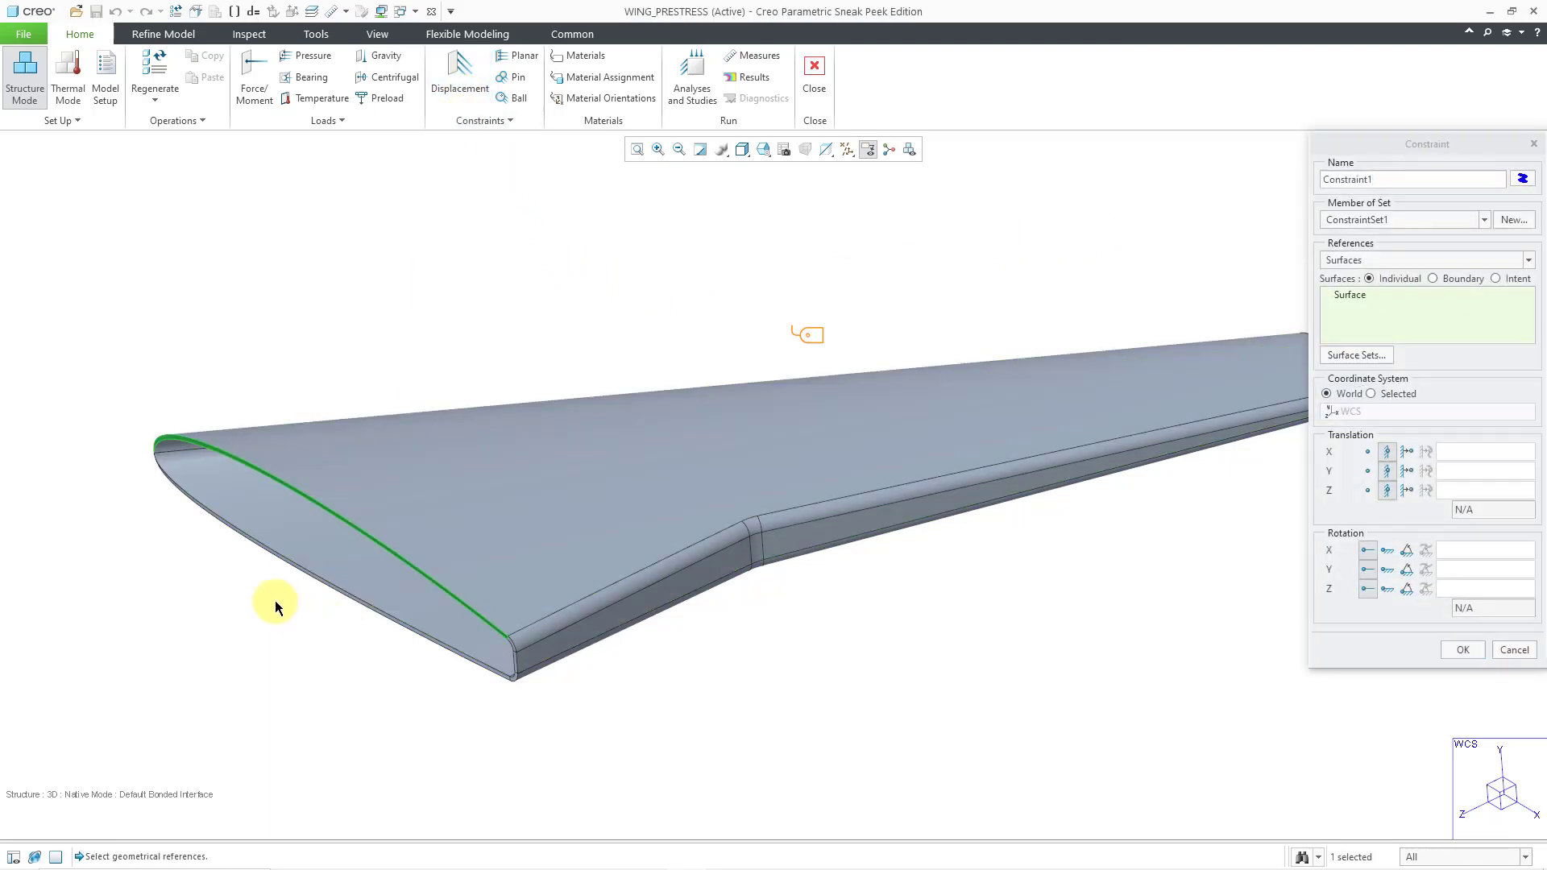
scroll(484, 677, "up", 6)
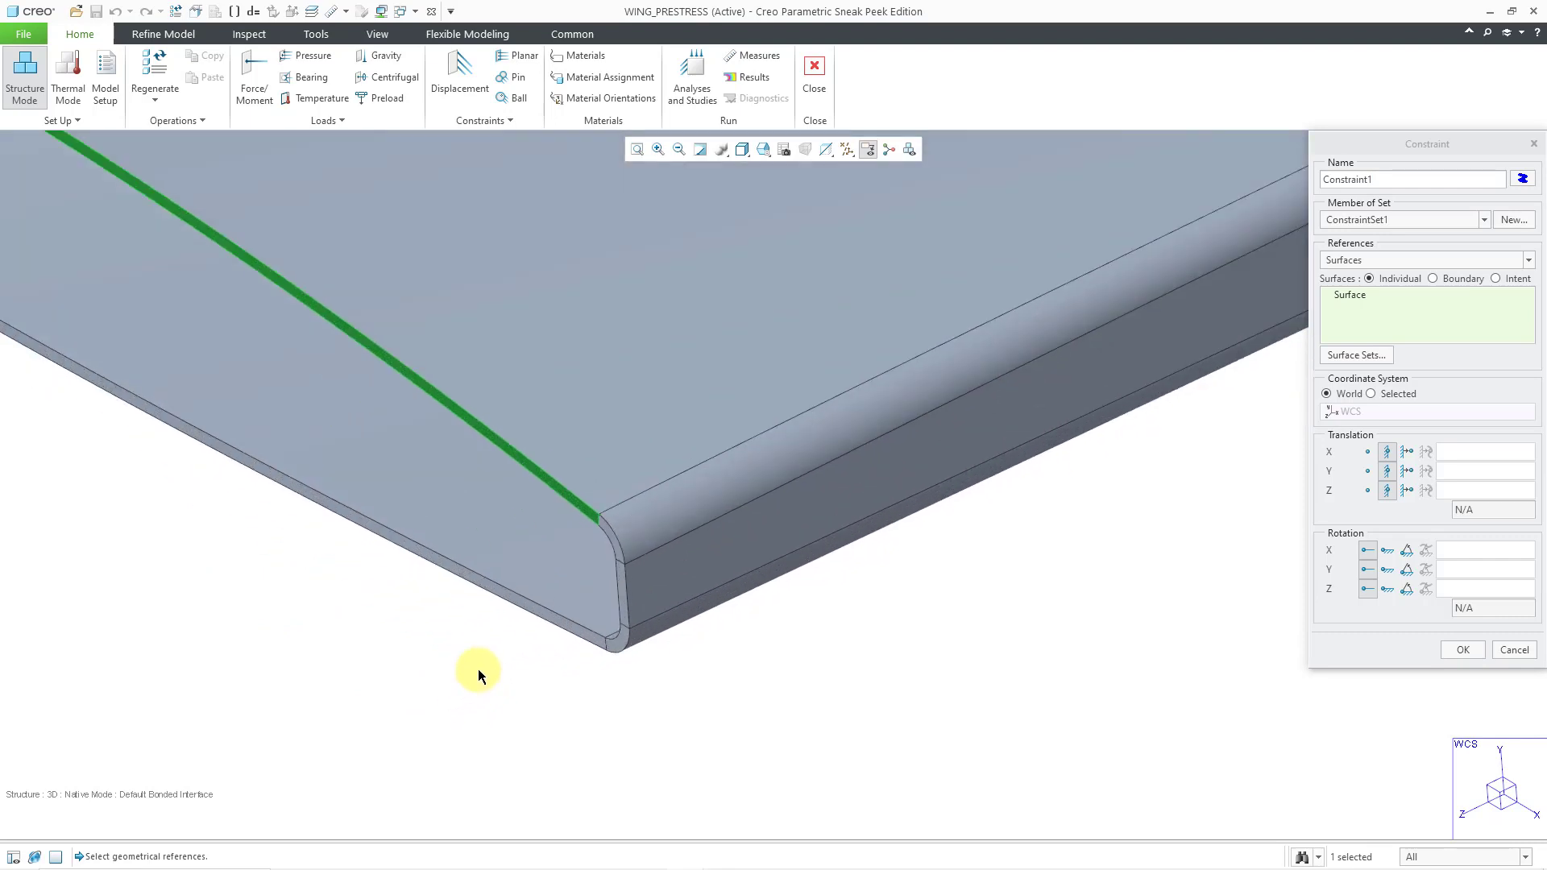
left_click(659, 632)
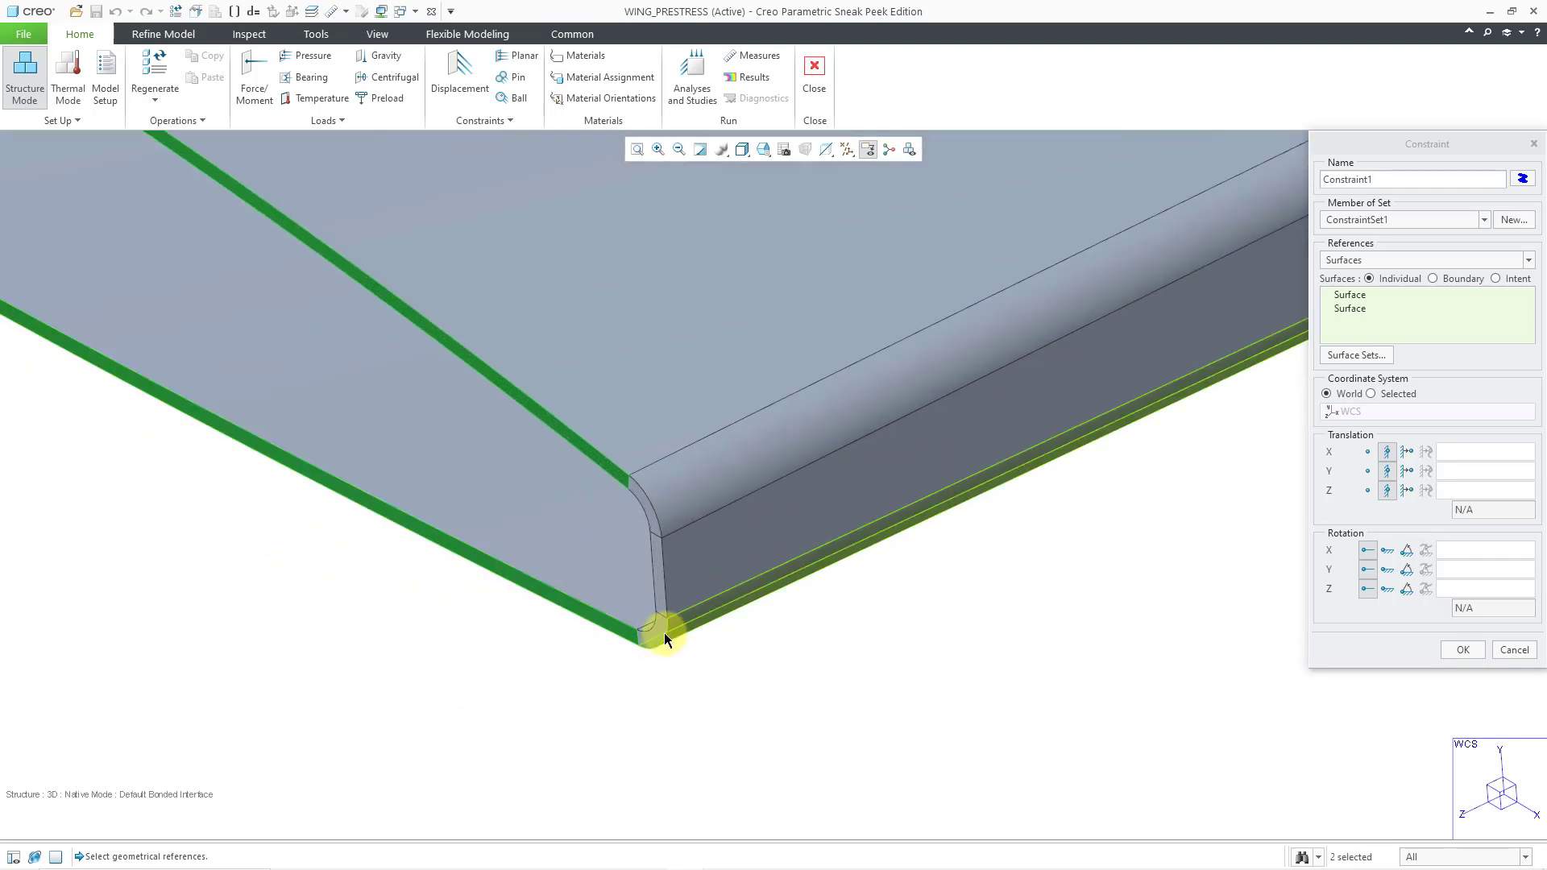
left_click(659, 589)
left_click(650, 511)
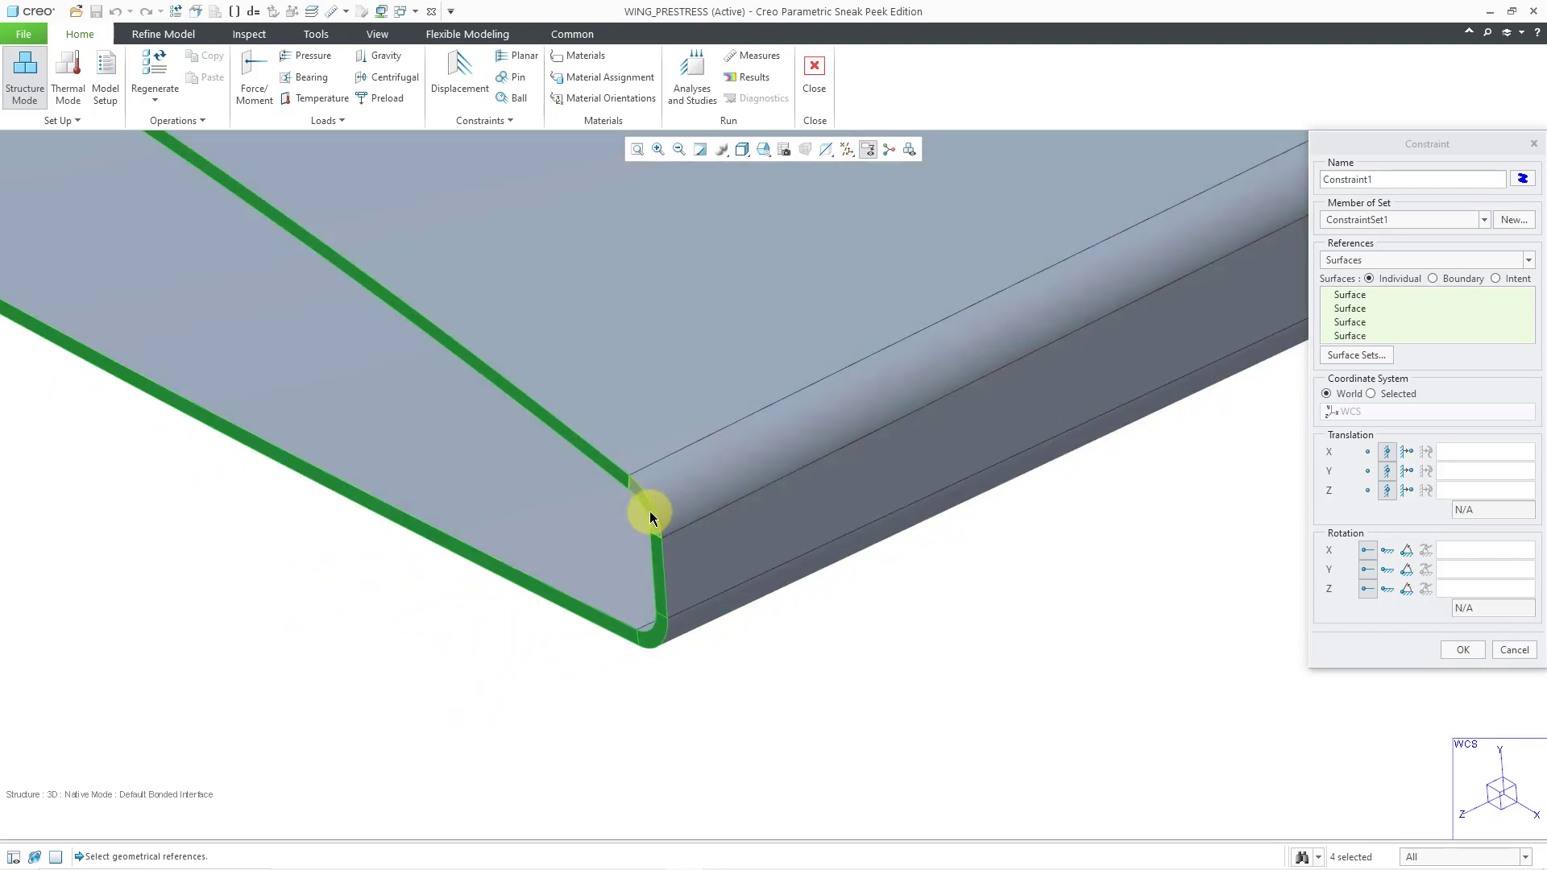
scroll(743, 718, "down", 5)
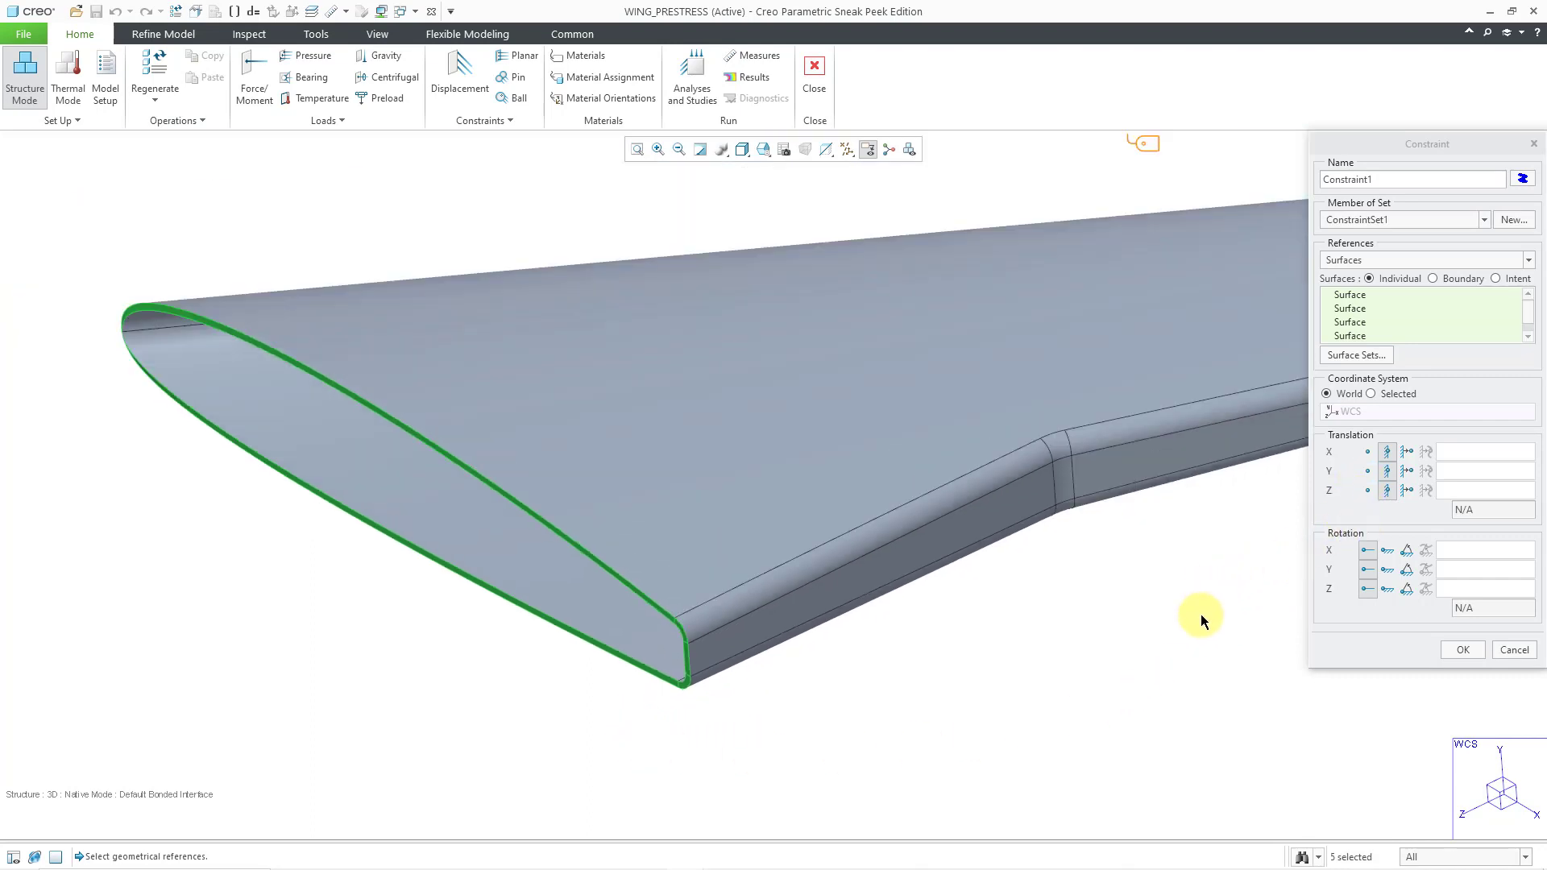
left_click(1464, 650)
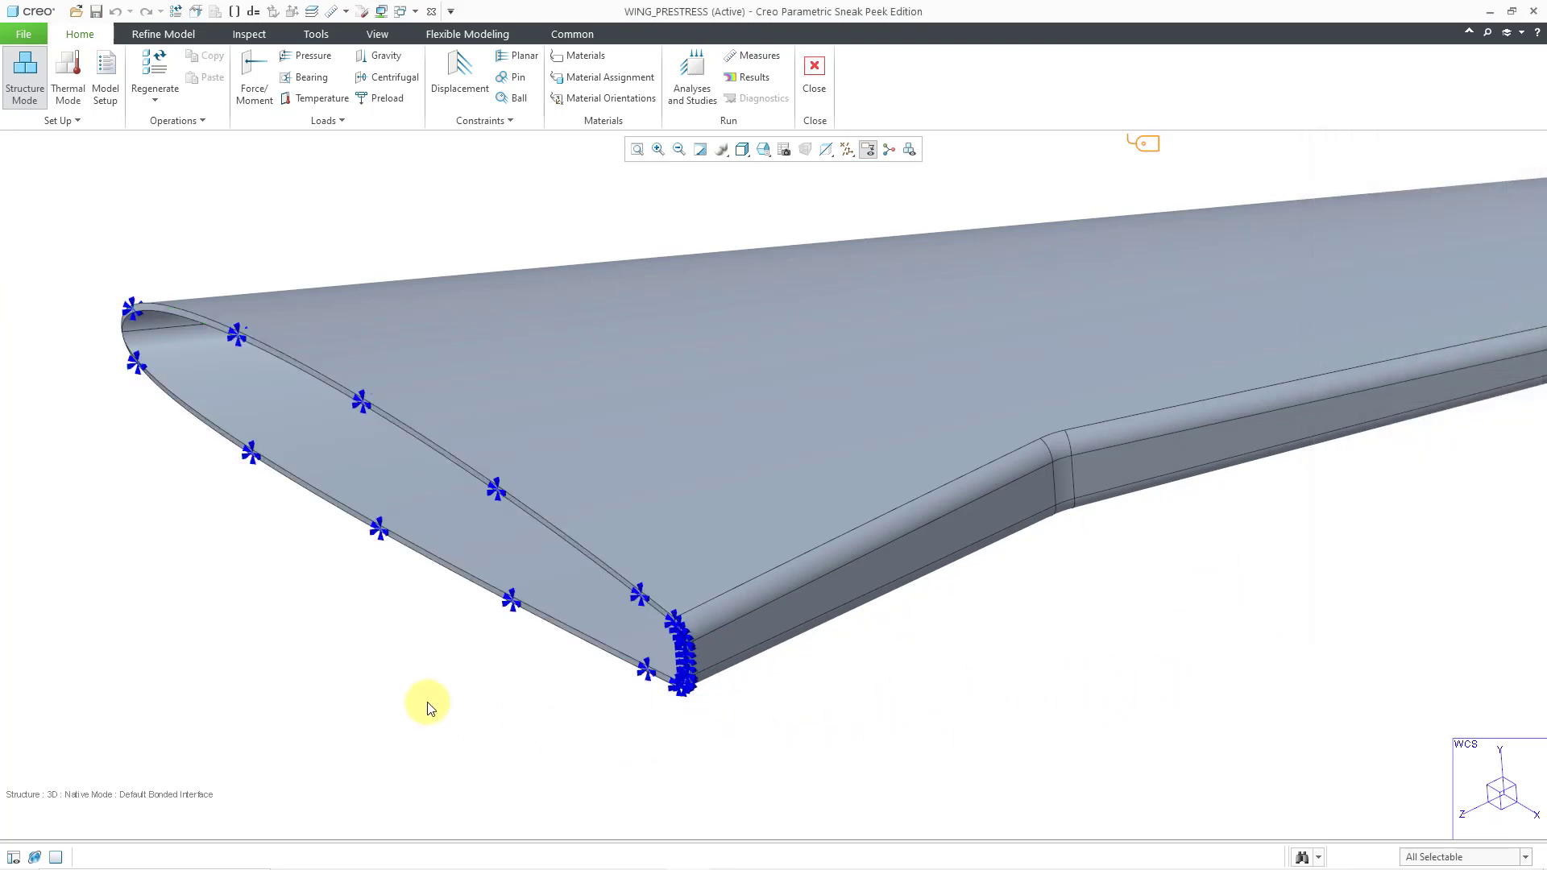
- Start a structural temperature load on the wing part and name it Temp_Differential
scroll(427, 703, "down", 3)
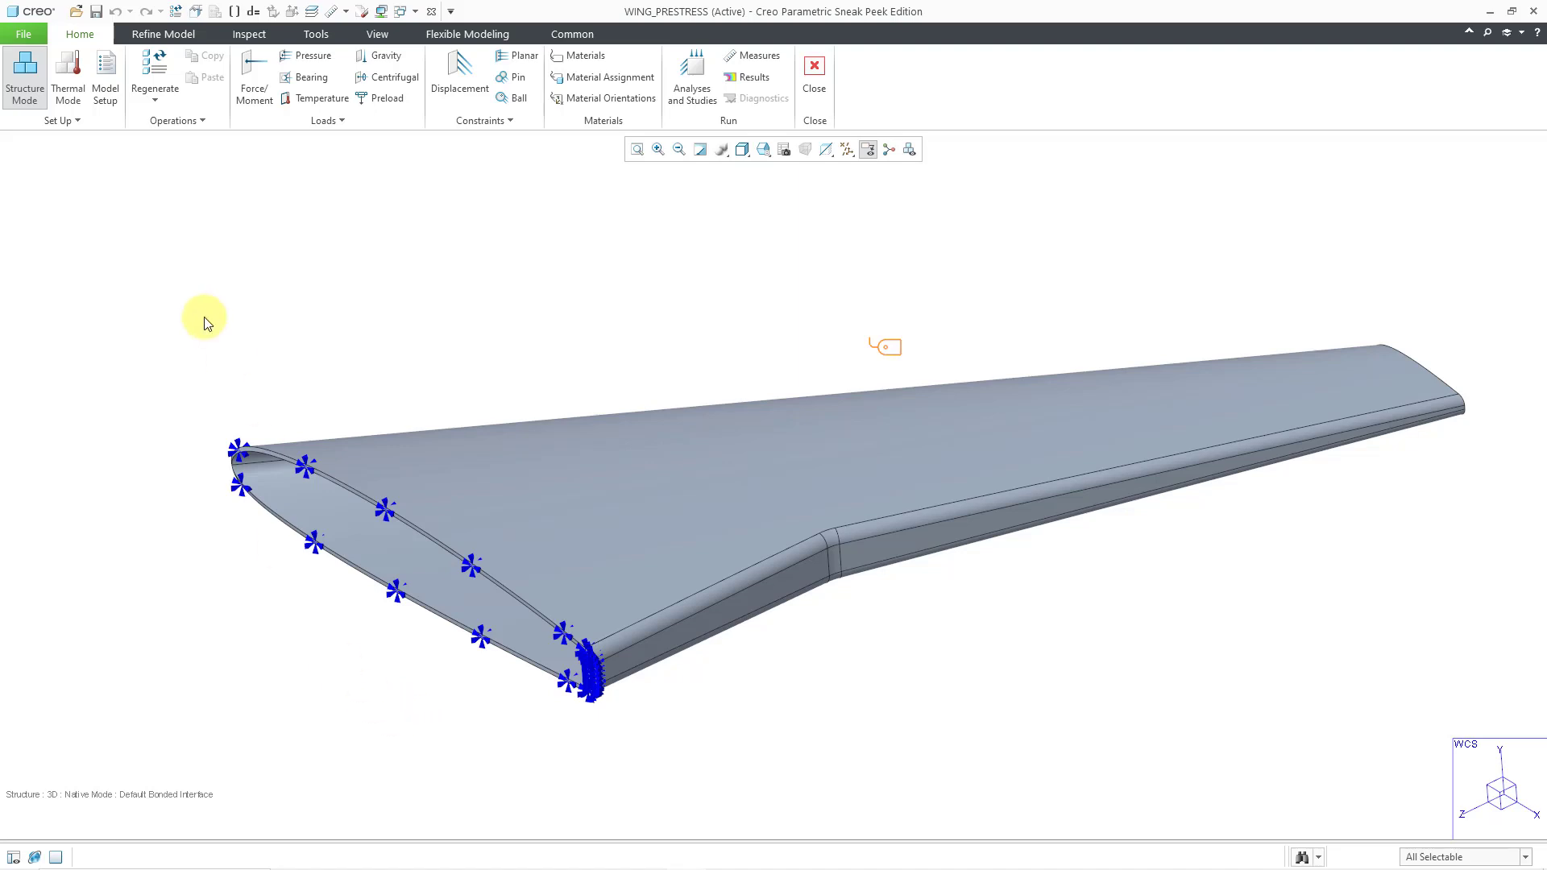
left_click(323, 98)
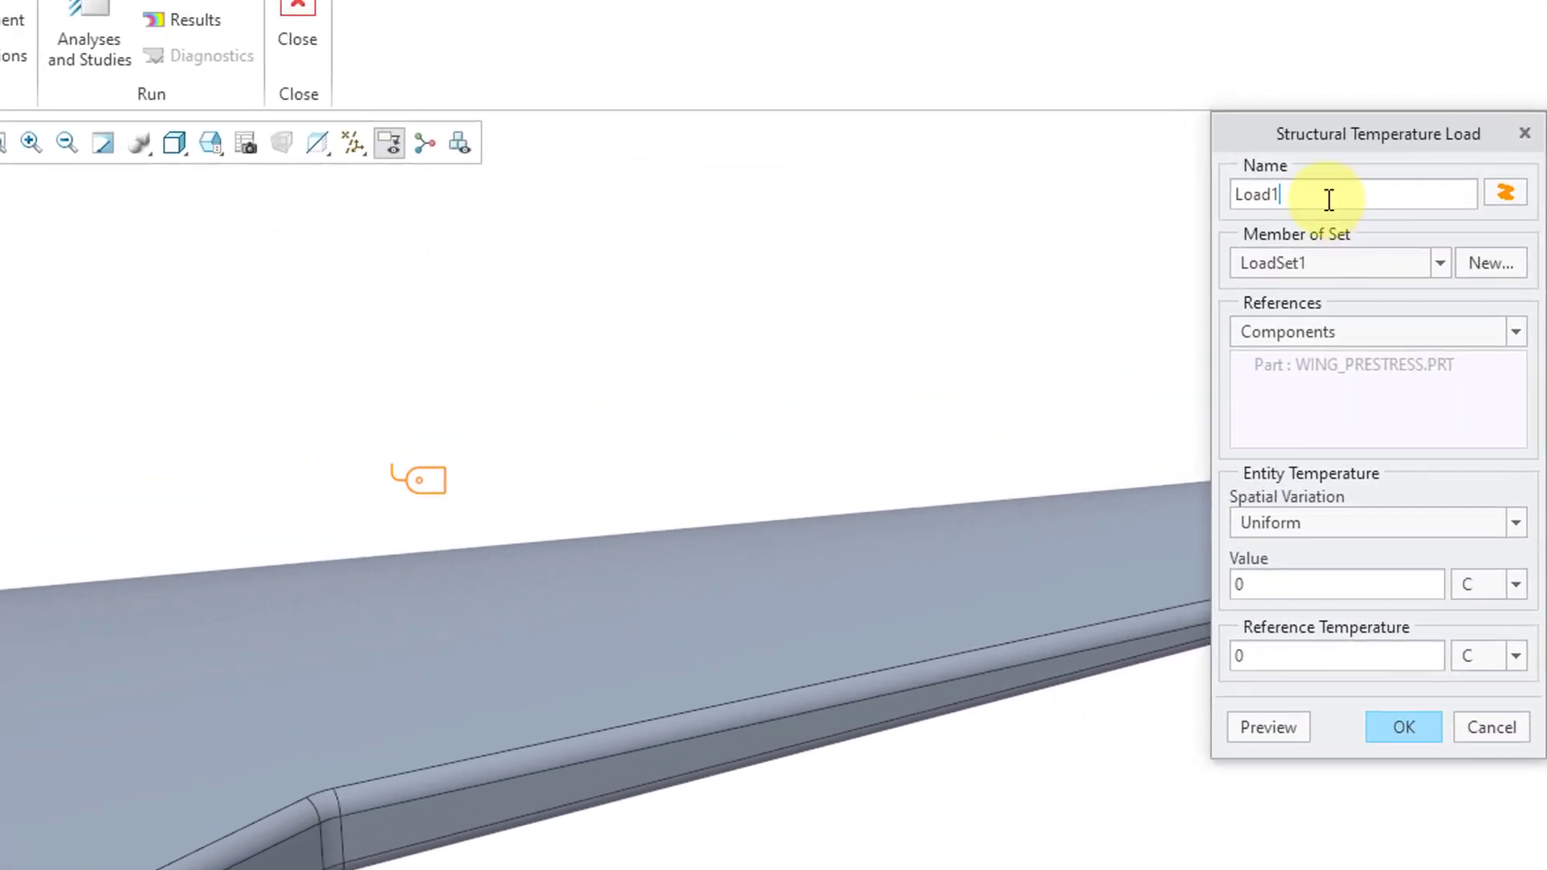
left_click_drag(1326, 201, 1168, 197)
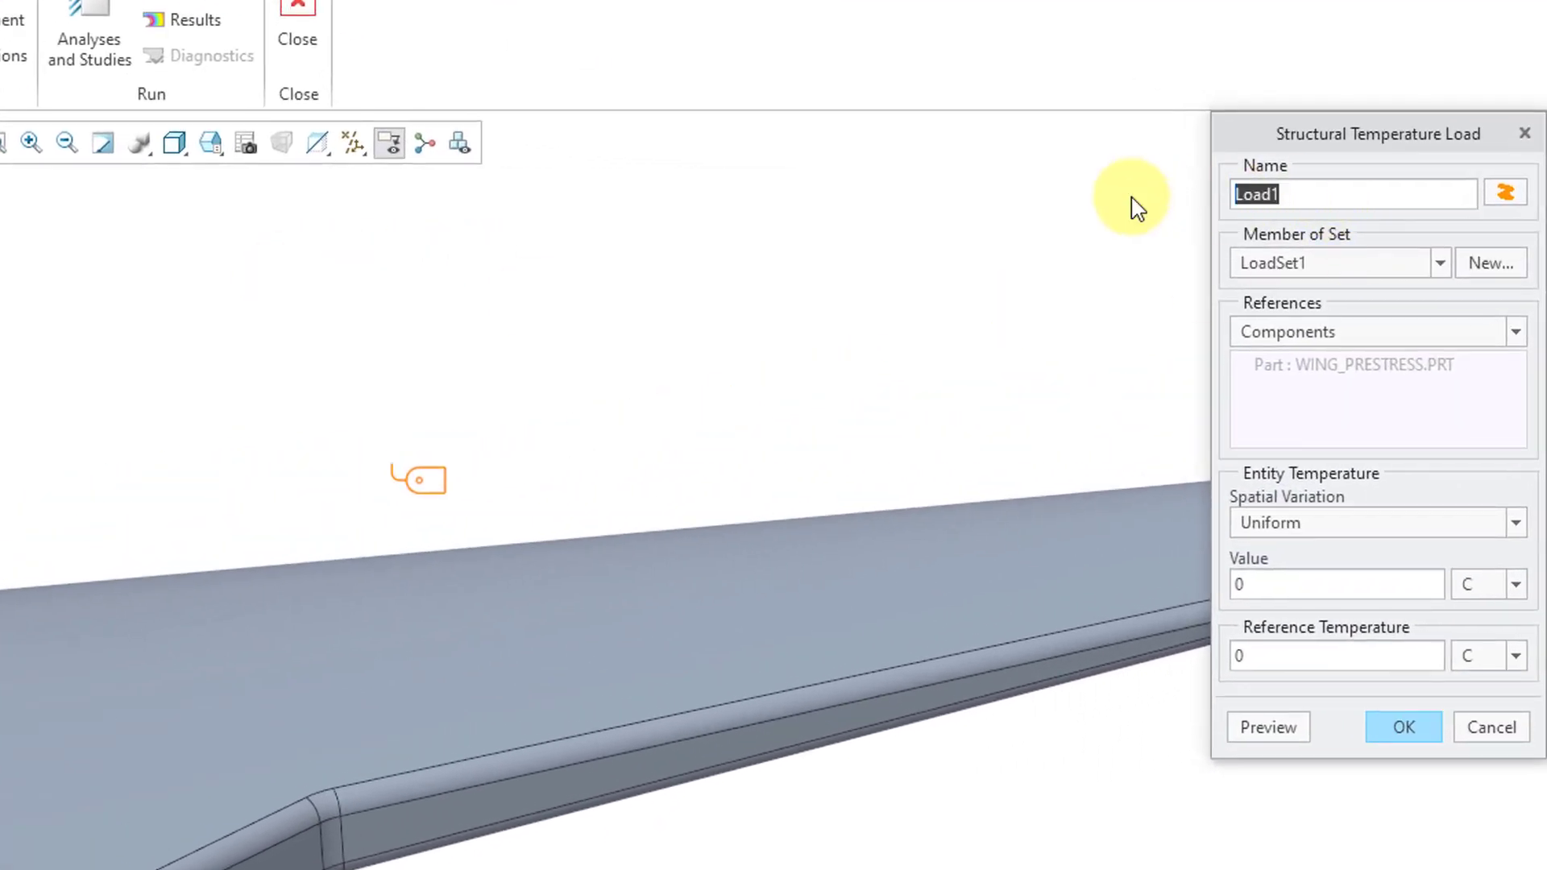
type("Temp_Di")
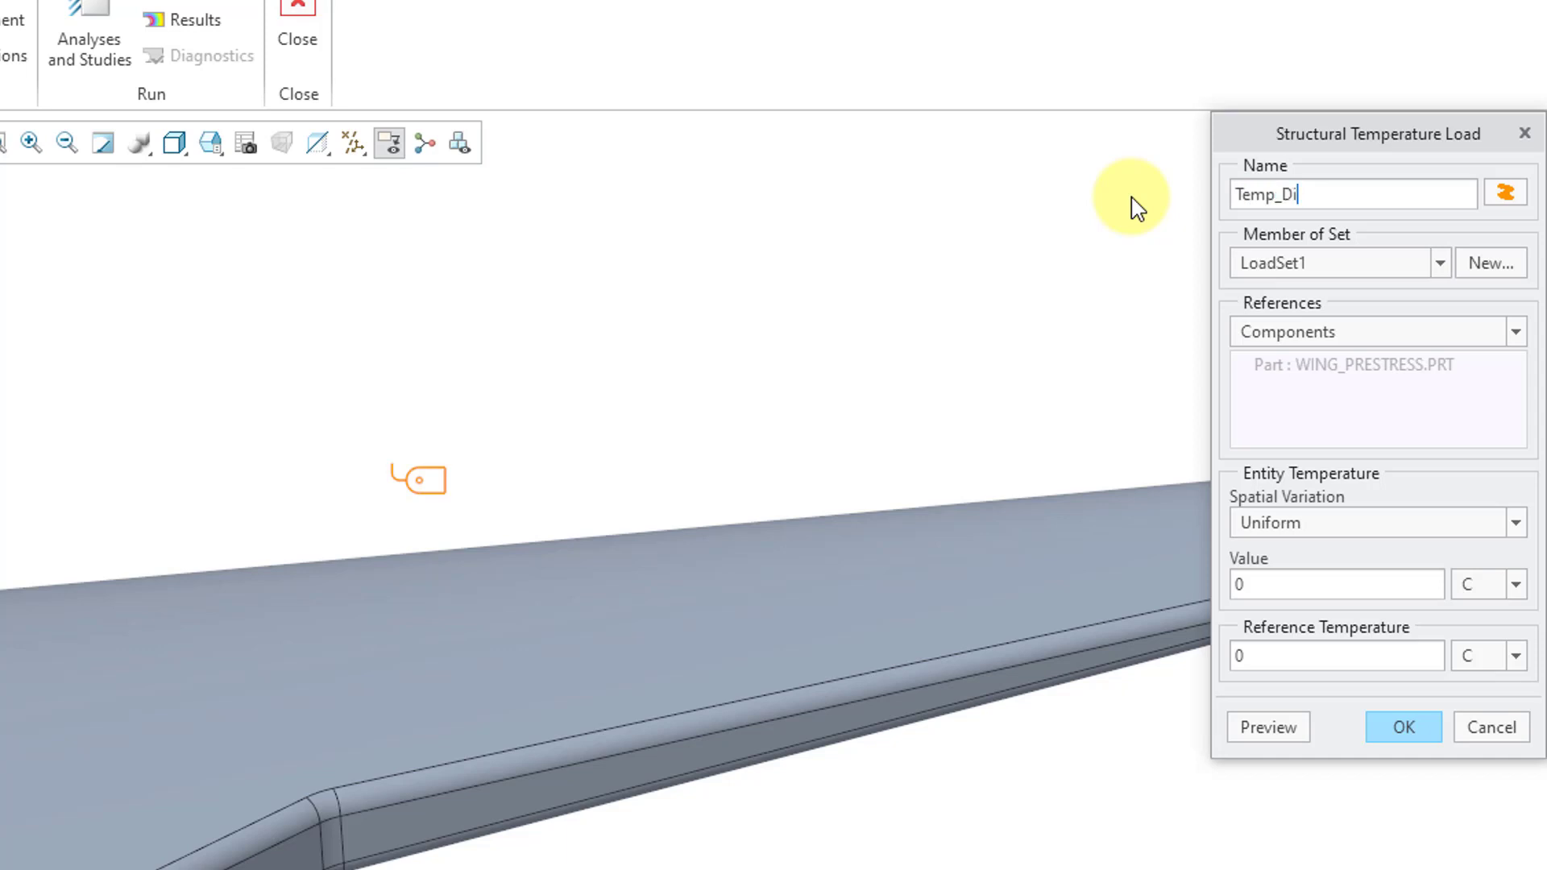
type("fferential")
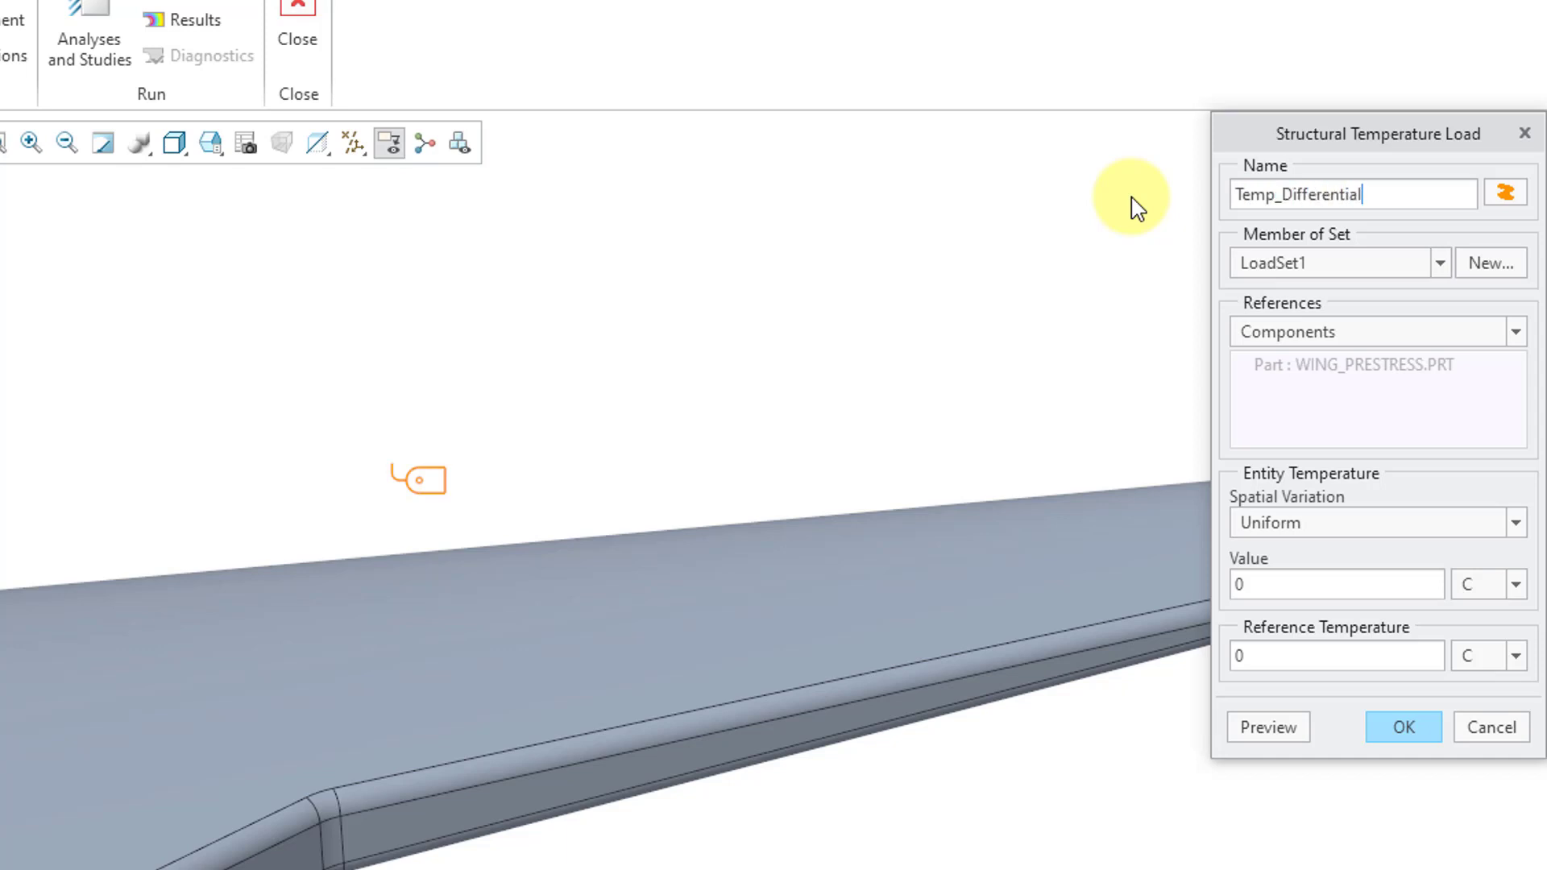
- Create a new load set named Temp_Load for the temperature load
left_click(1490, 263)
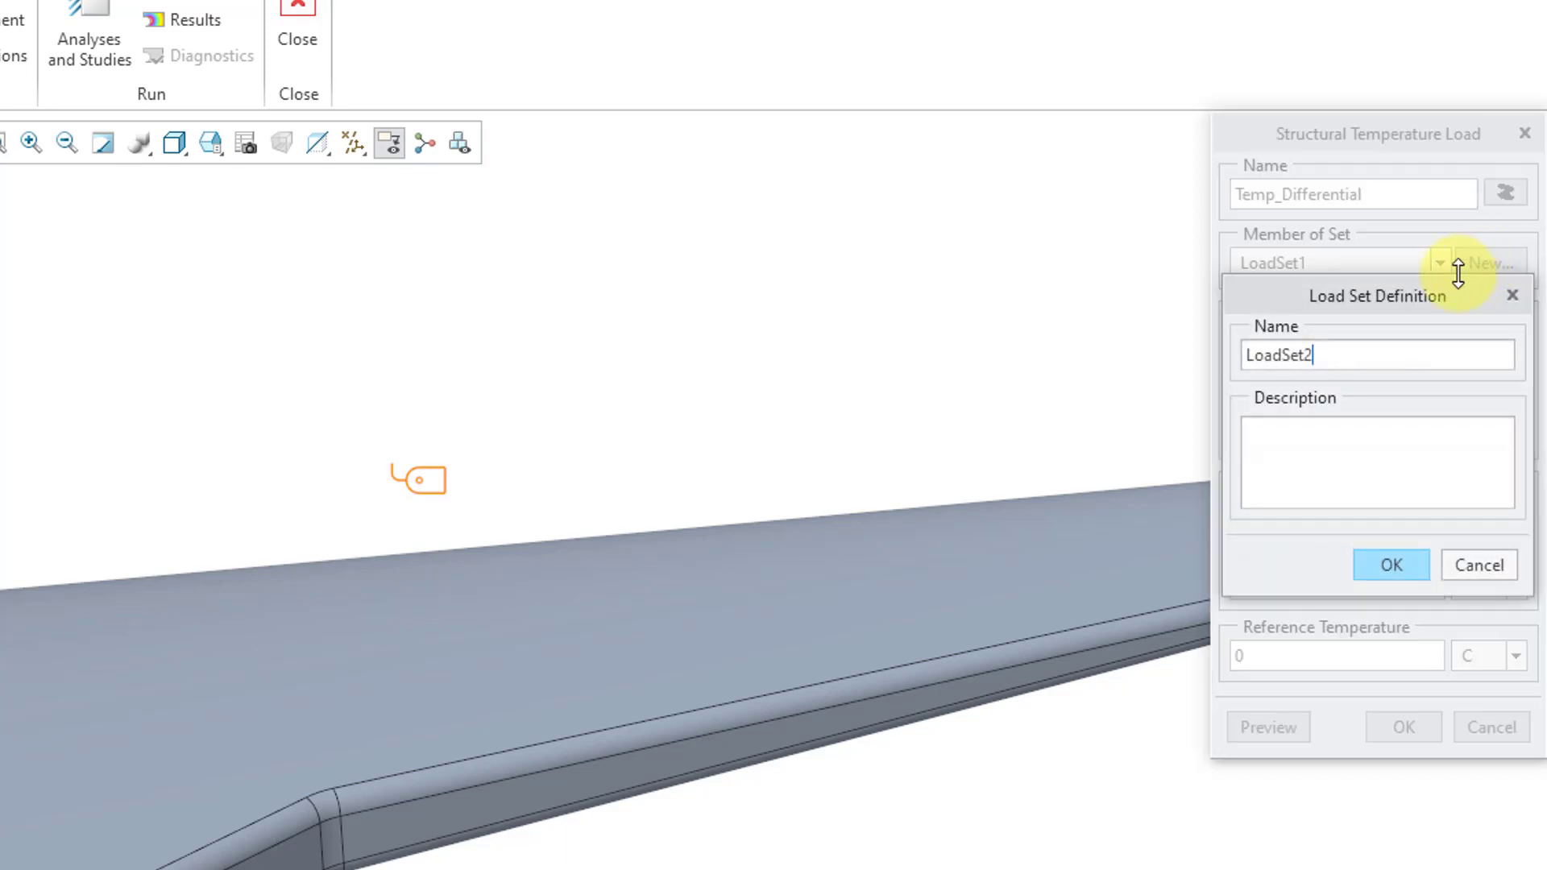
double_click(1340, 355)
type("T")
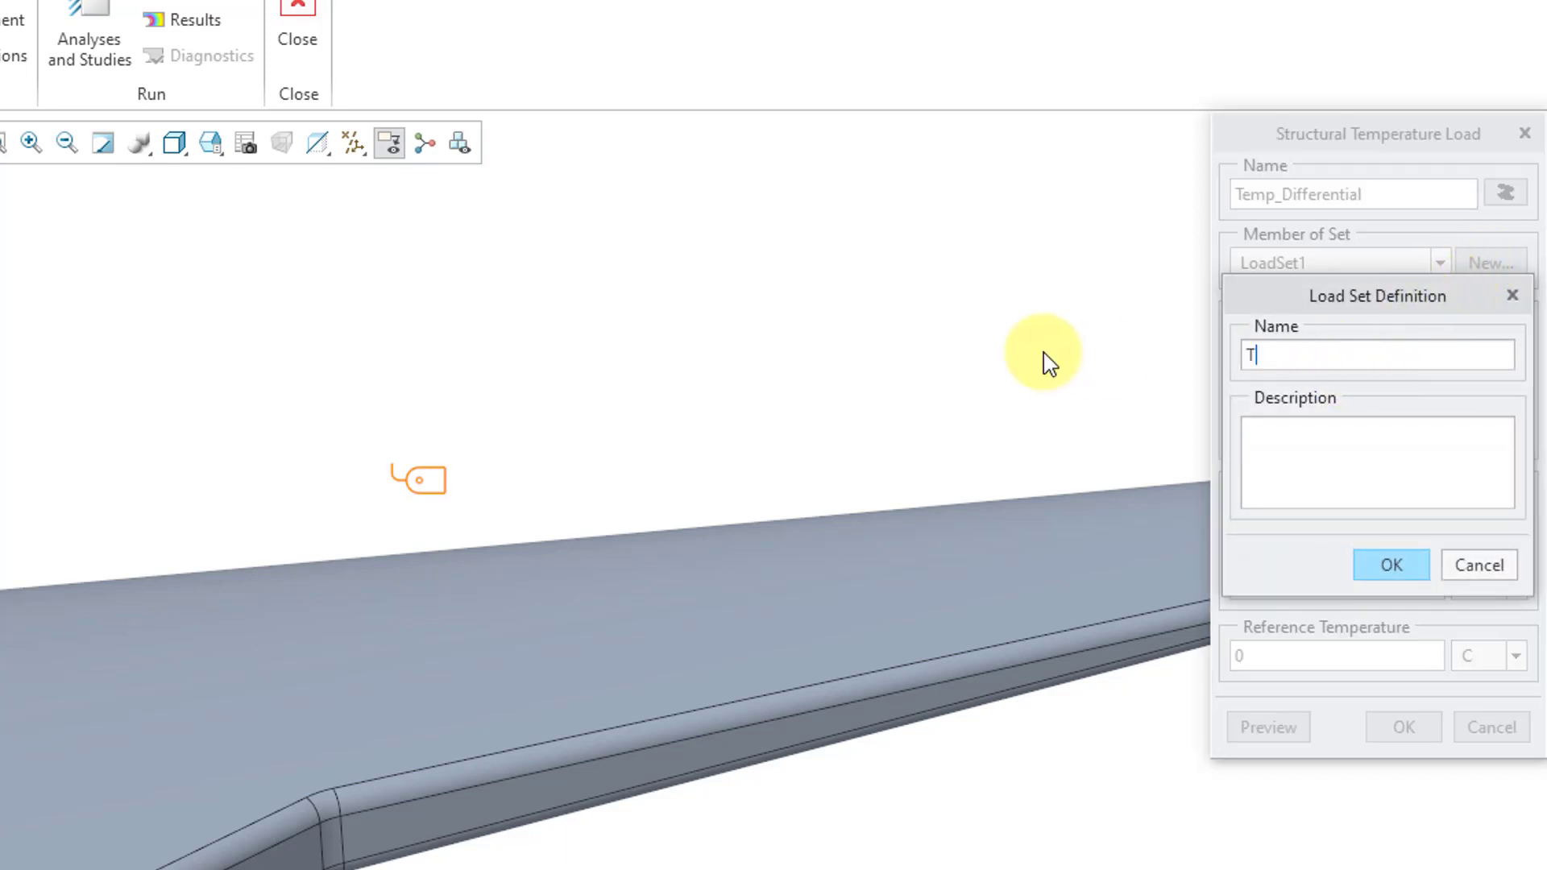
type("emp_Load")
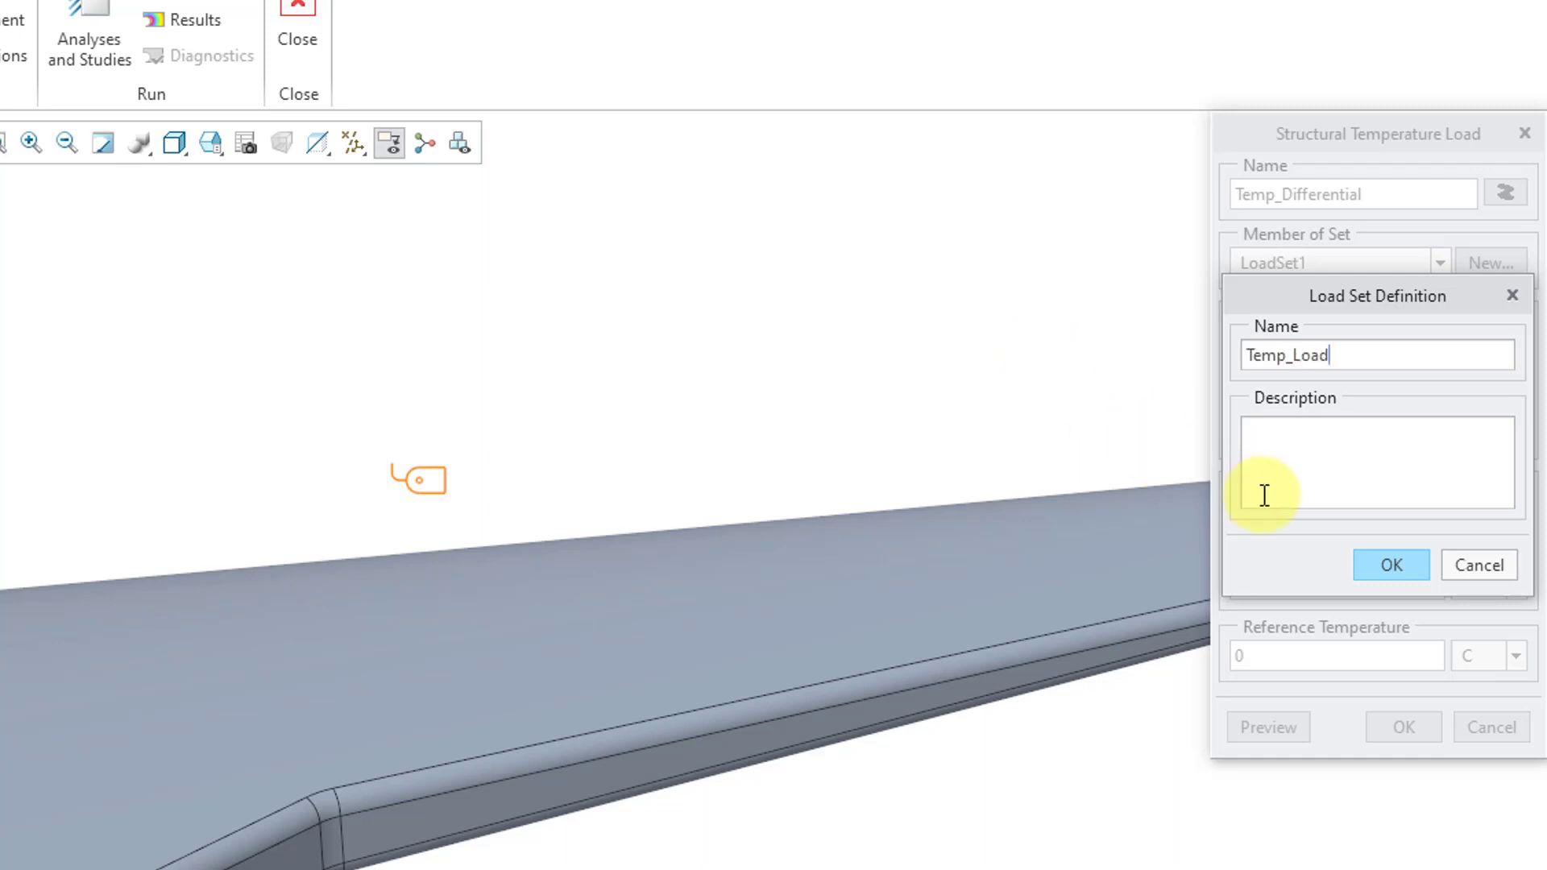
left_click(1414, 568)
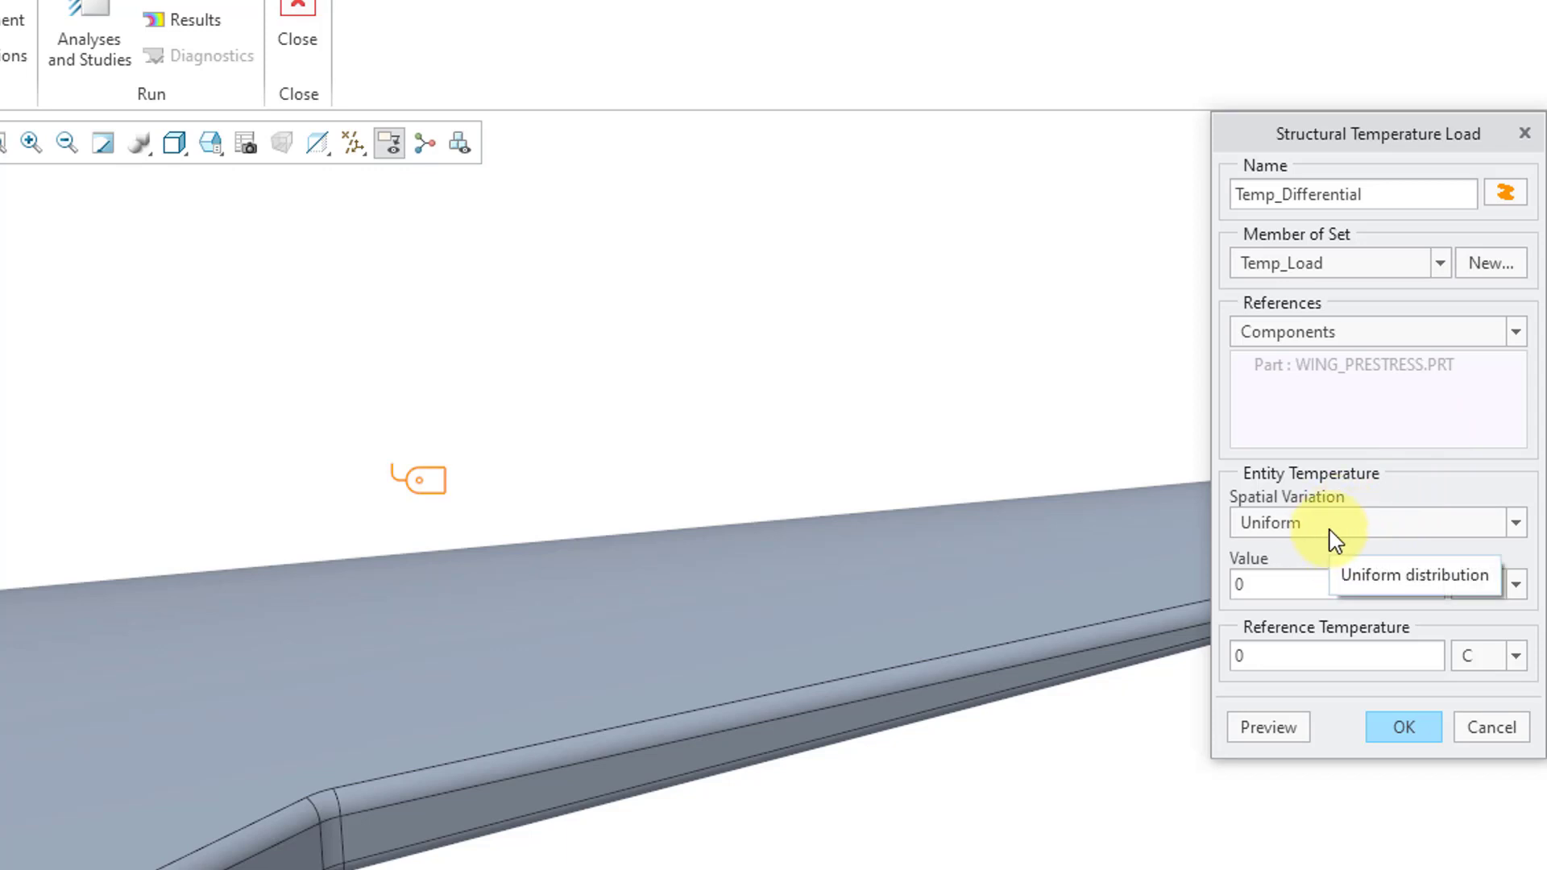
- Set the load's reference temperature to 22 C and its uniform entity temperature to 10 C, and accept the load
double_click(1243, 656)
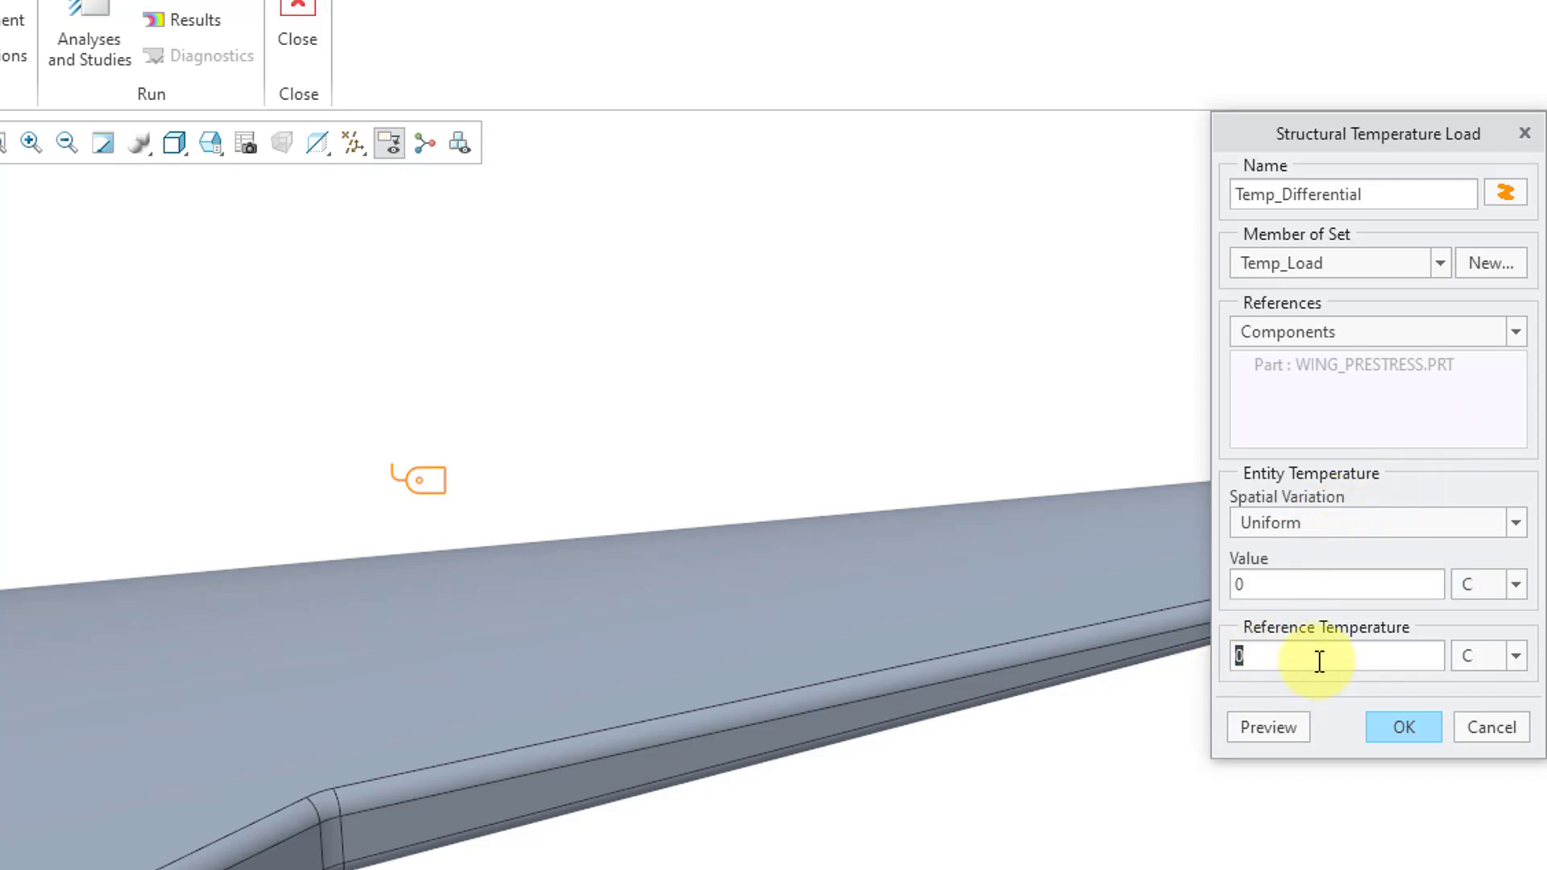
type("22")
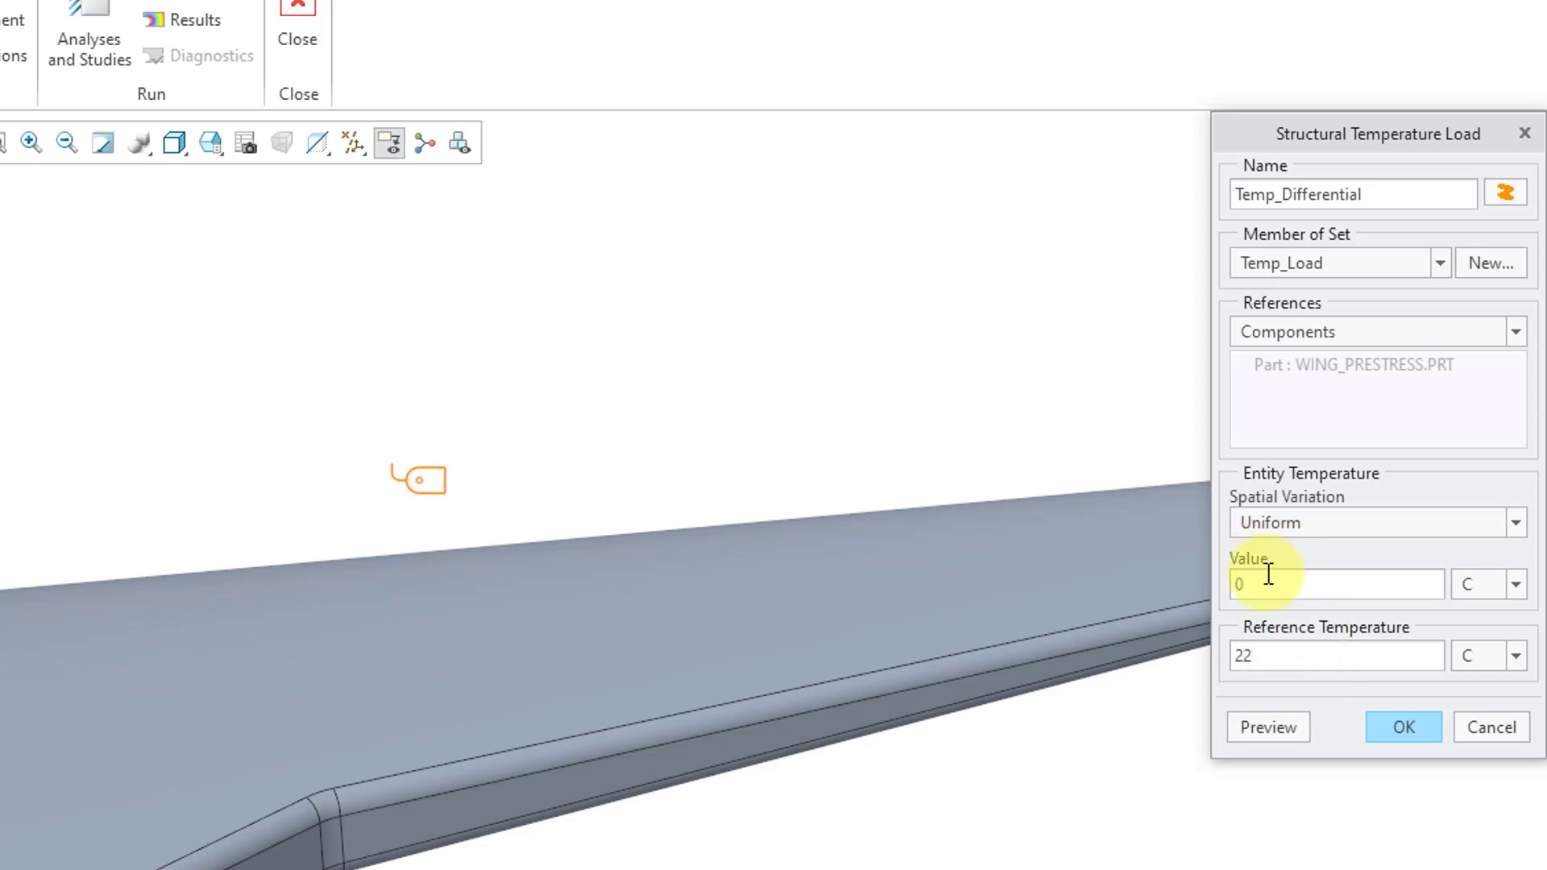
double_click(1278, 582)
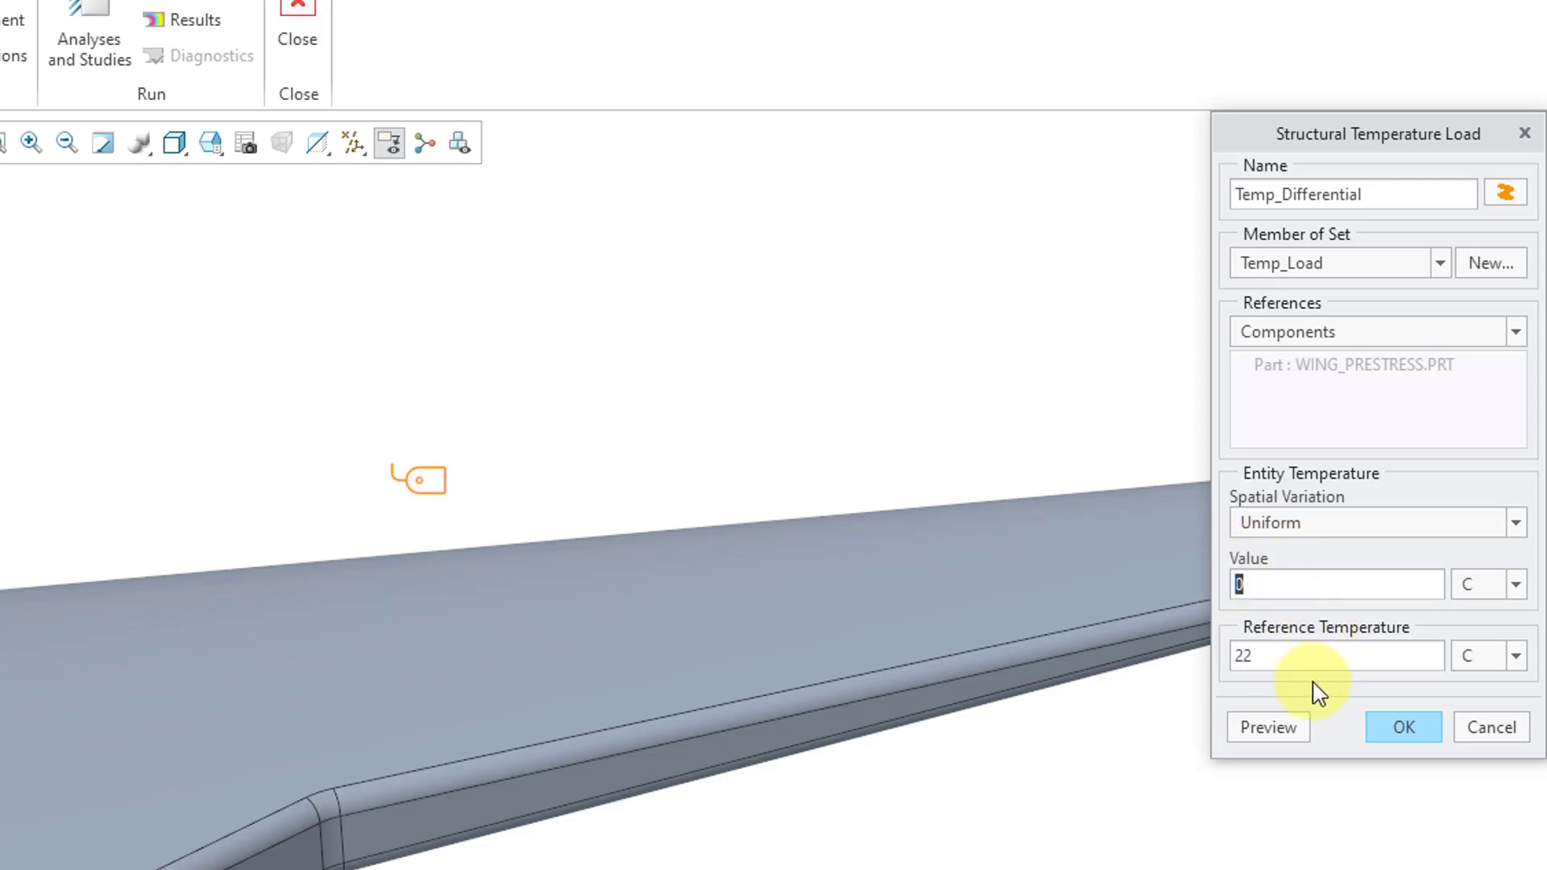
type("10")
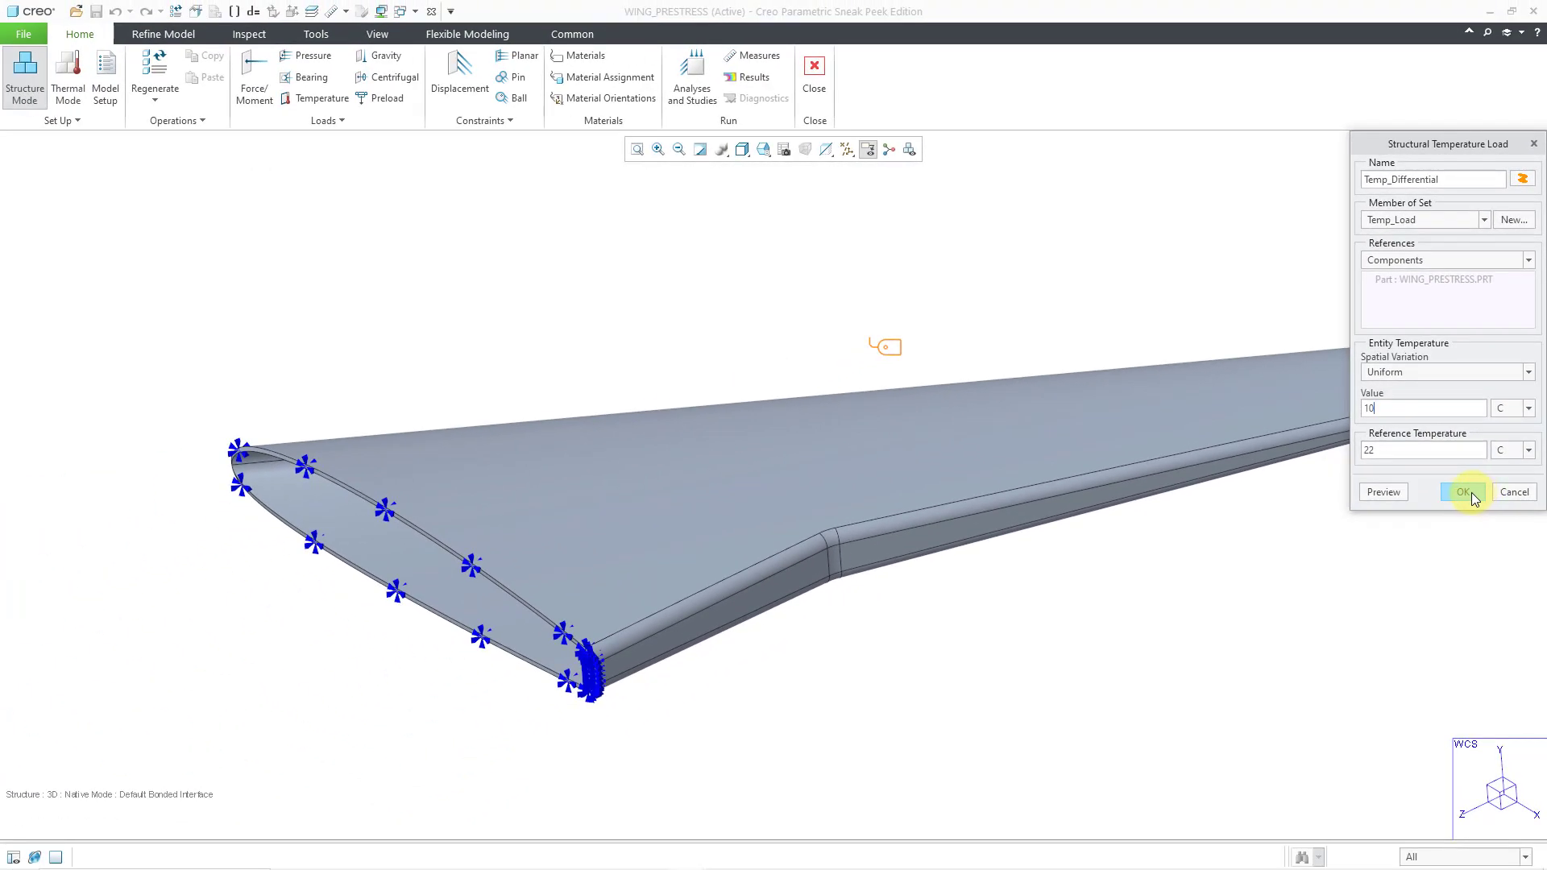
left_click(1406, 728)
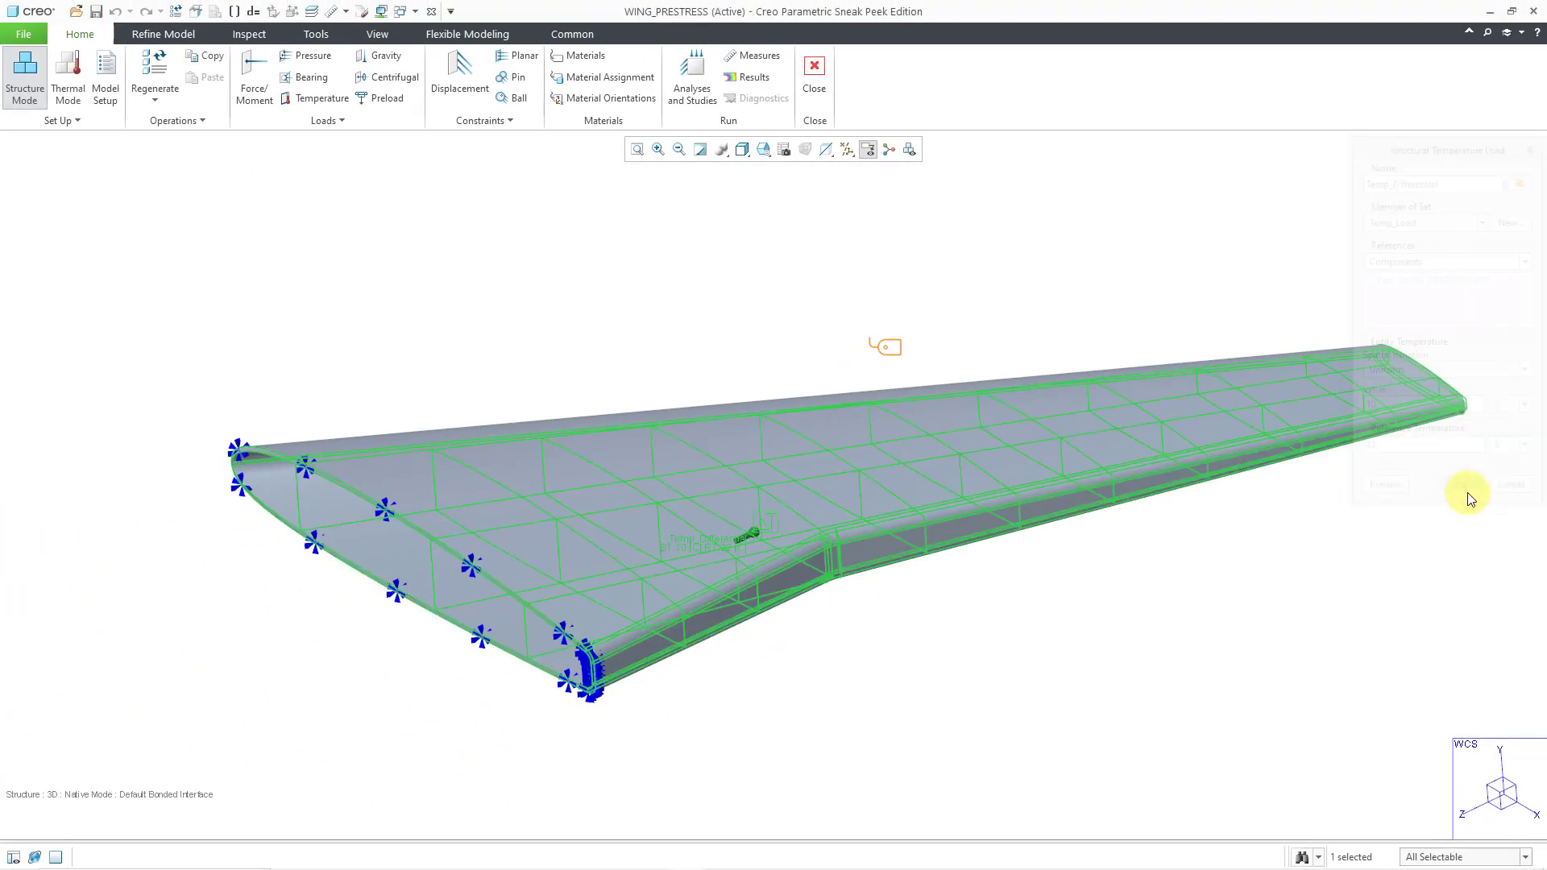
left_click(1347, 543)
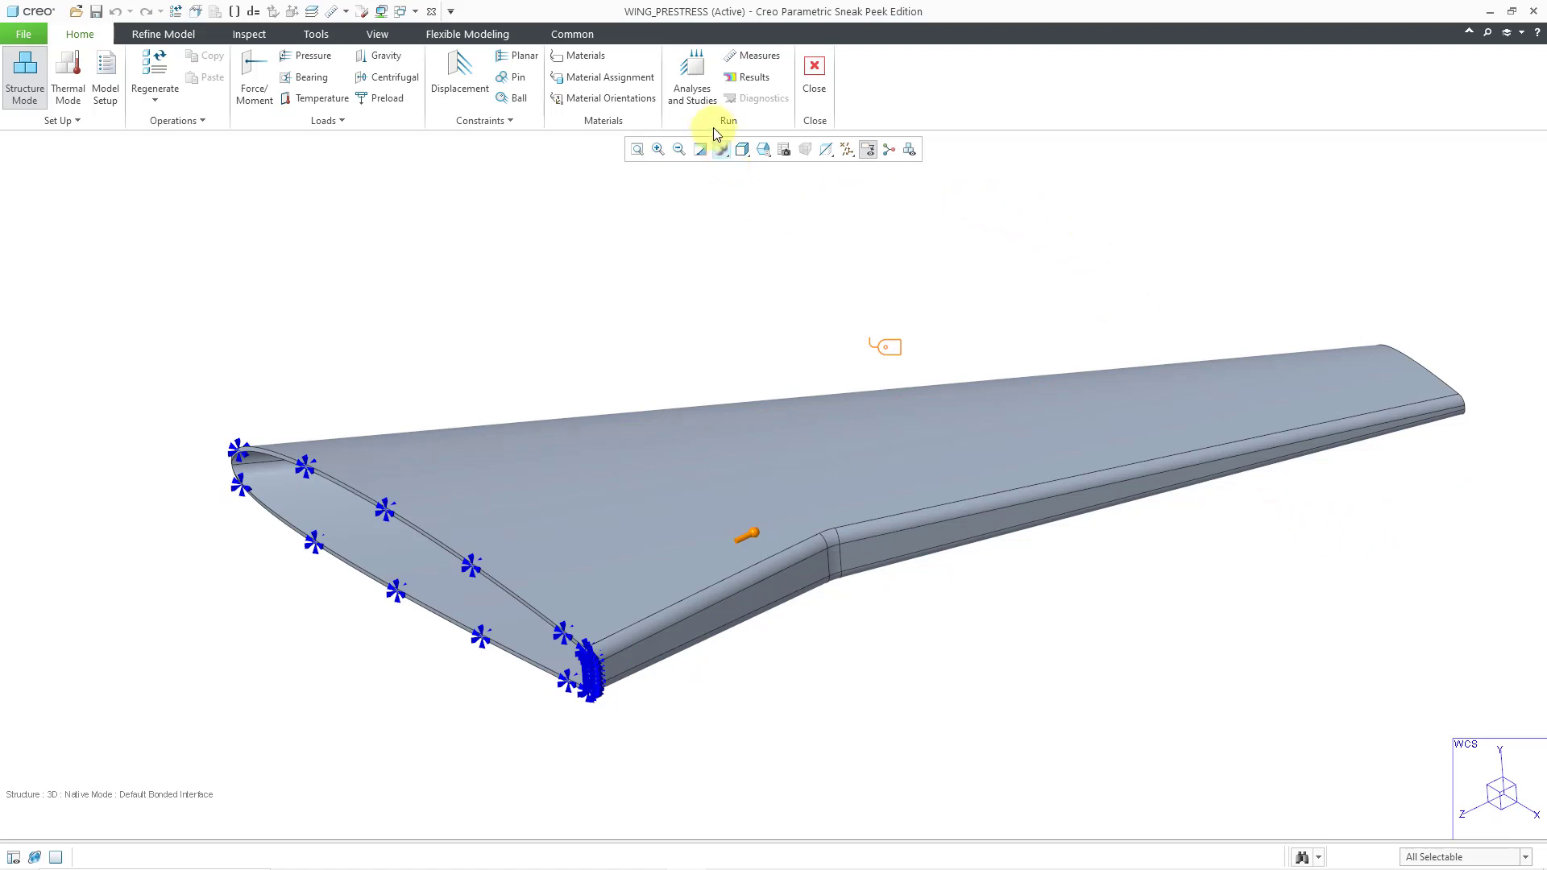
- Create a new static analysis named Initial_Temp_Load
left_click(698, 97)
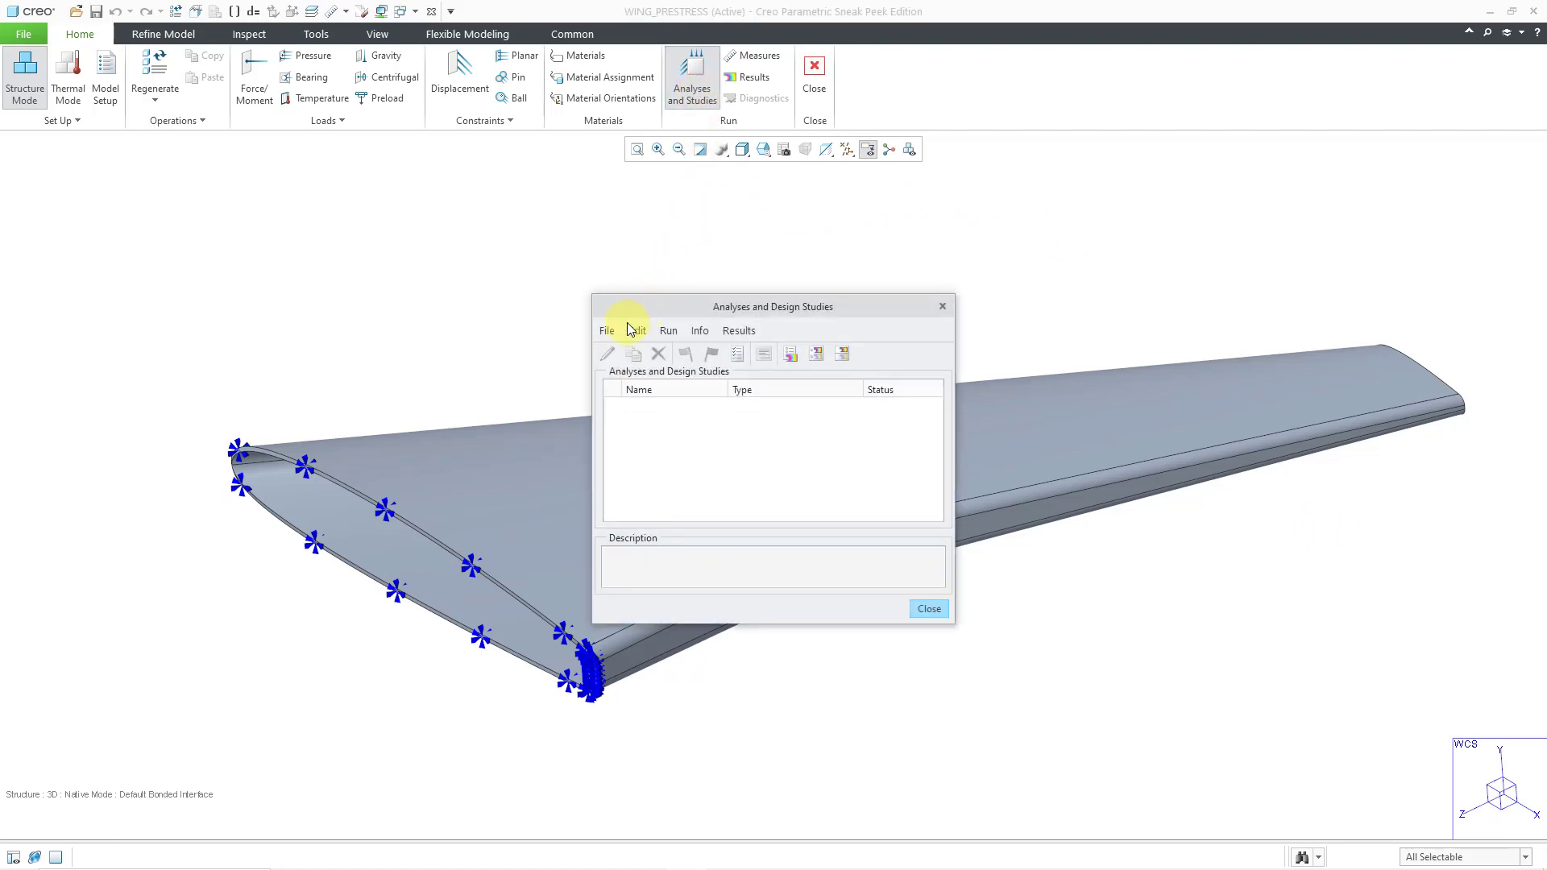
left_click(608, 331)
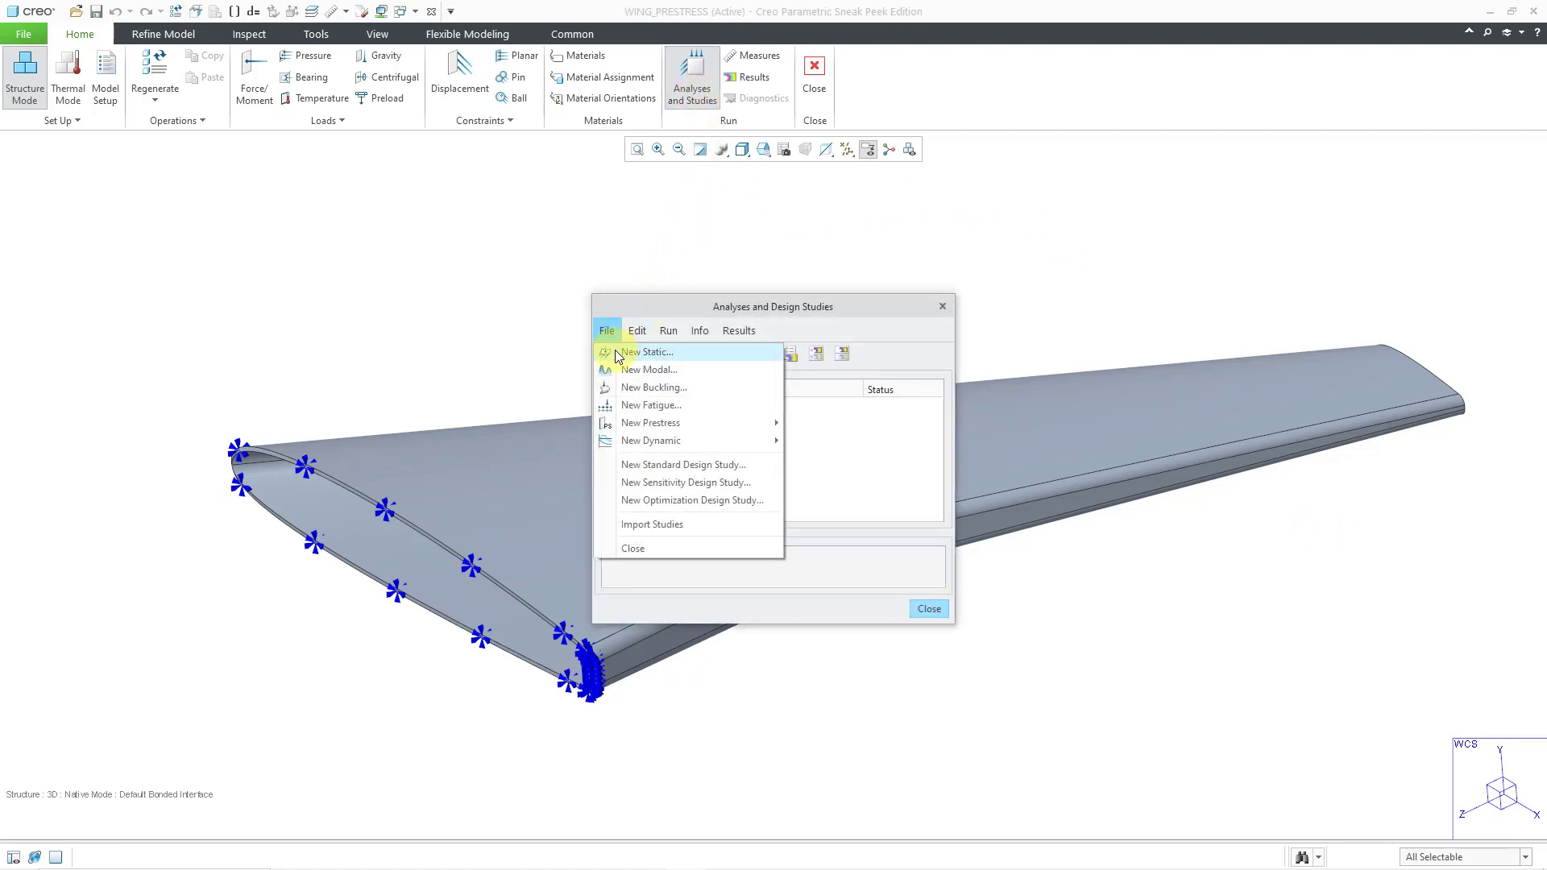
left_click(616, 352)
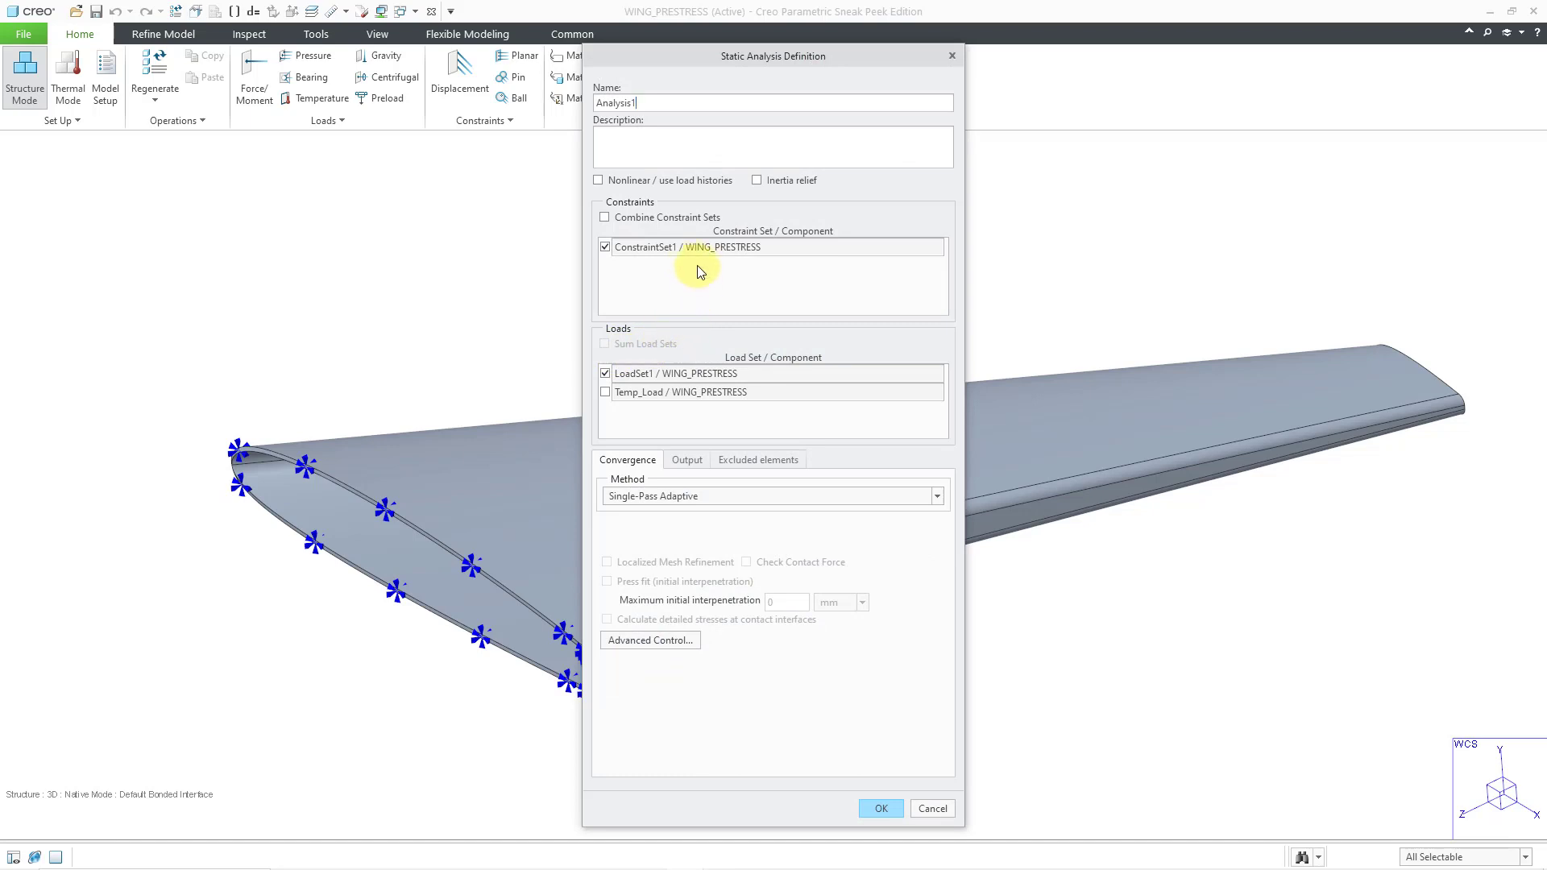
left_click(666, 101)
left_click_drag(666, 101, 556, 90)
type("Initial_Temp_Load")
- Include Temp_Load instead of LoadSet1 in the static analysis and set its convergence method to Multi-Pass Adaptive
left_click(604, 392)
left_click(606, 373)
left_click(684, 497)
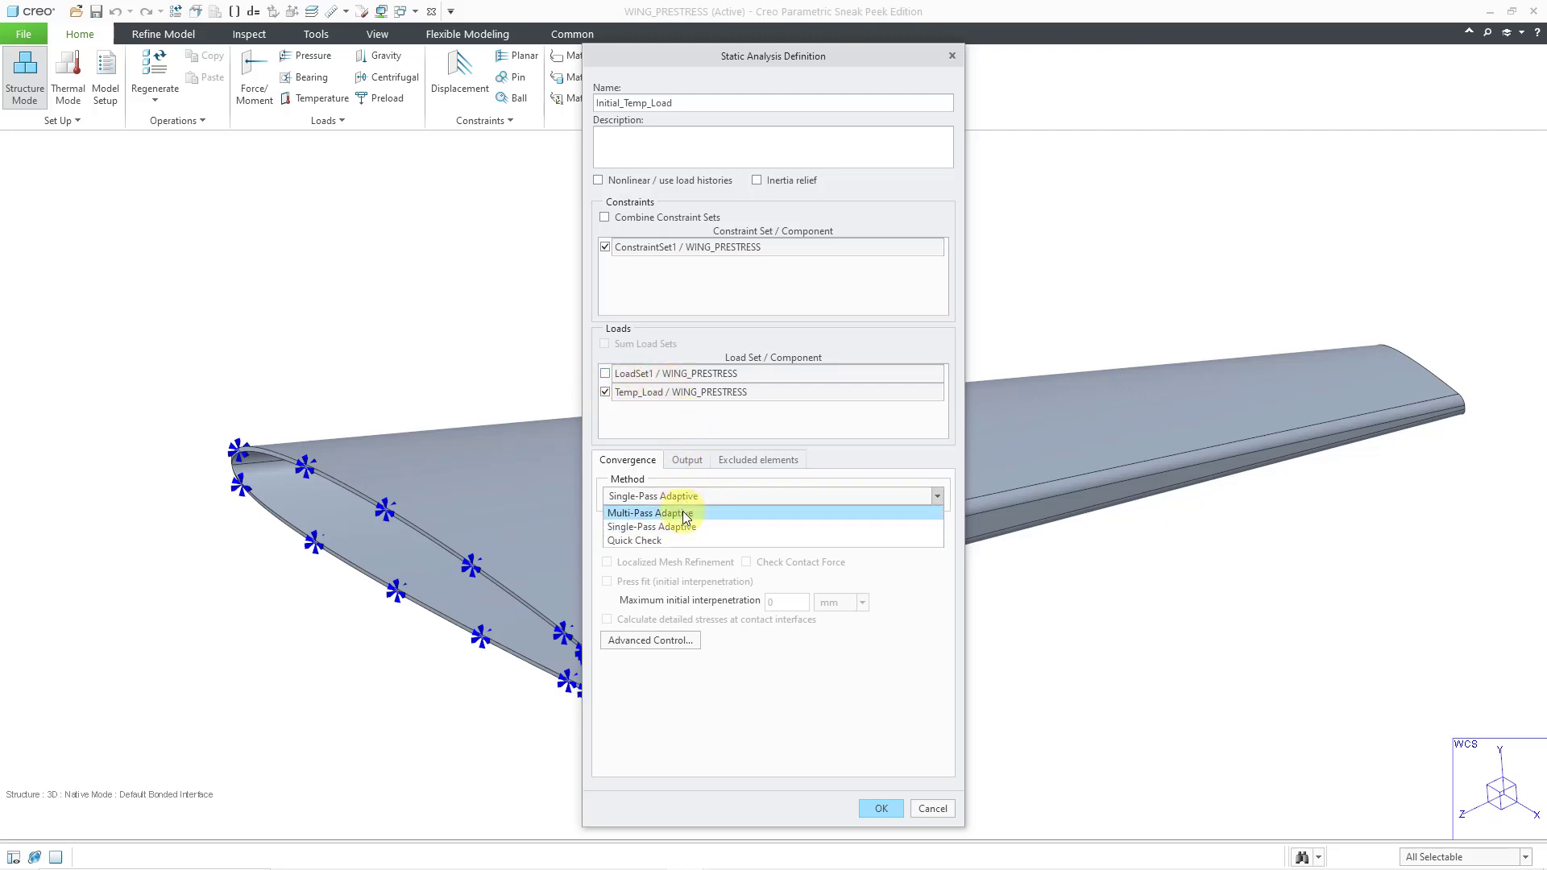
left_click(684, 512)
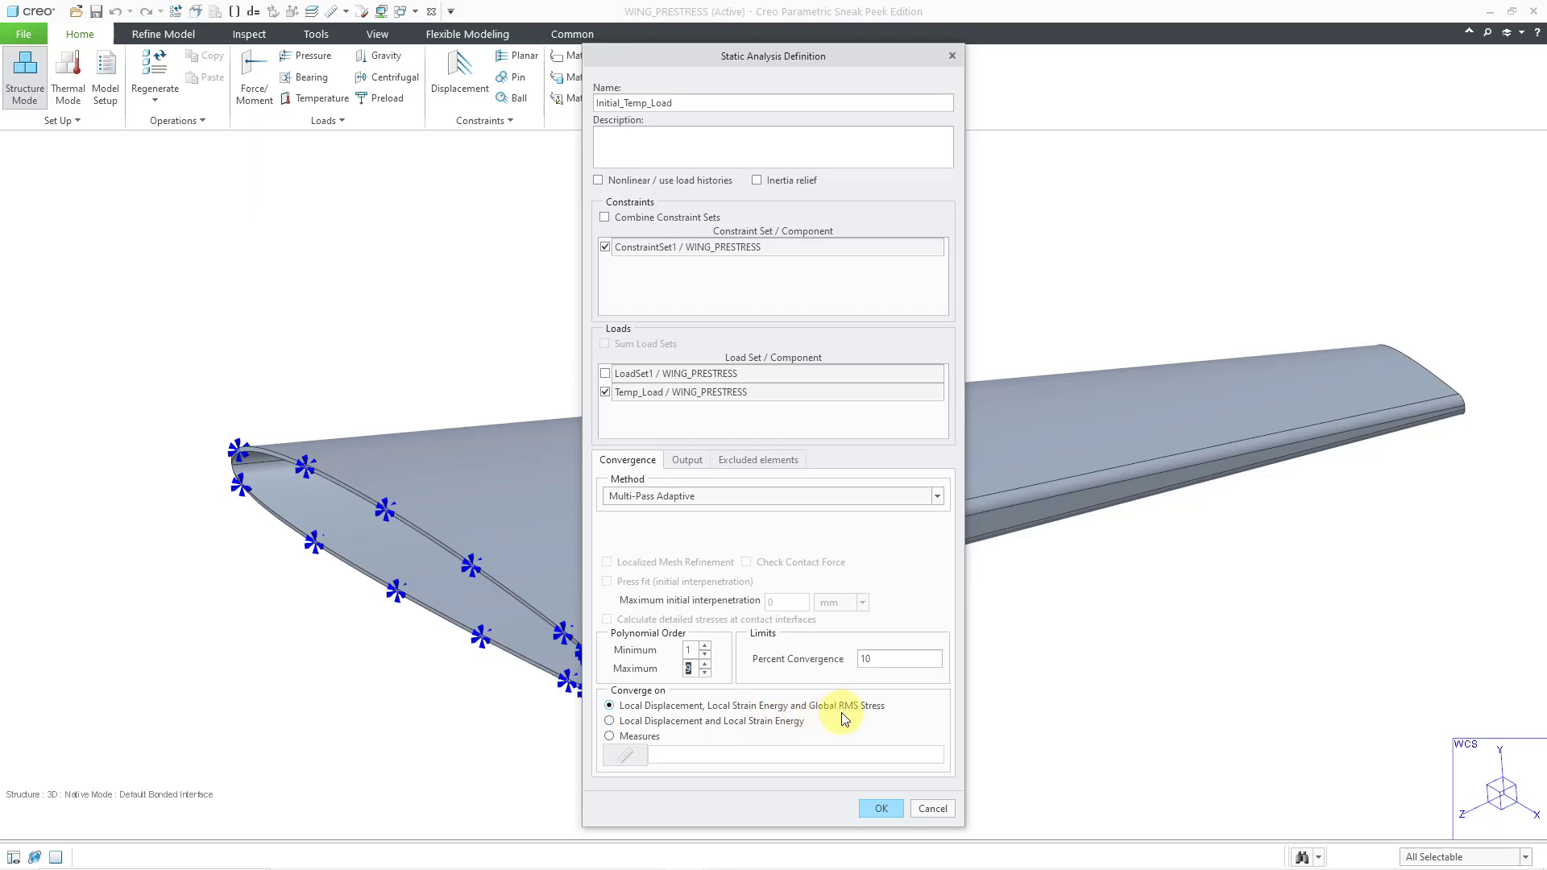
- Set the static analysis's percent convergence to 5, check its output and excluded-element settings, and accept the definition
left_click_drag(880, 661, 839, 660)
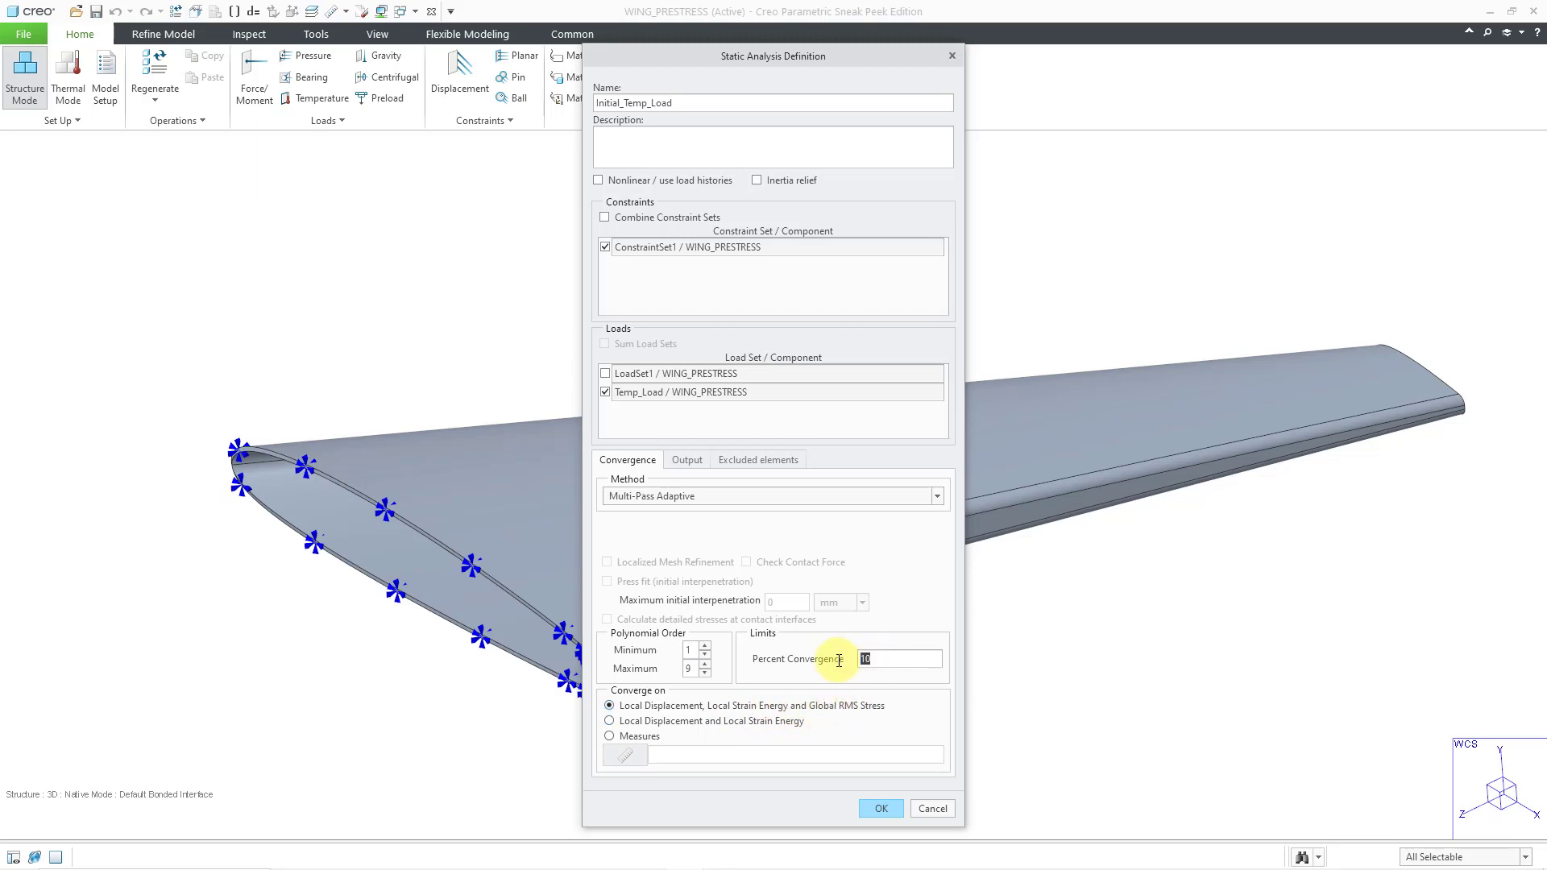
type("5")
left_click(693, 462)
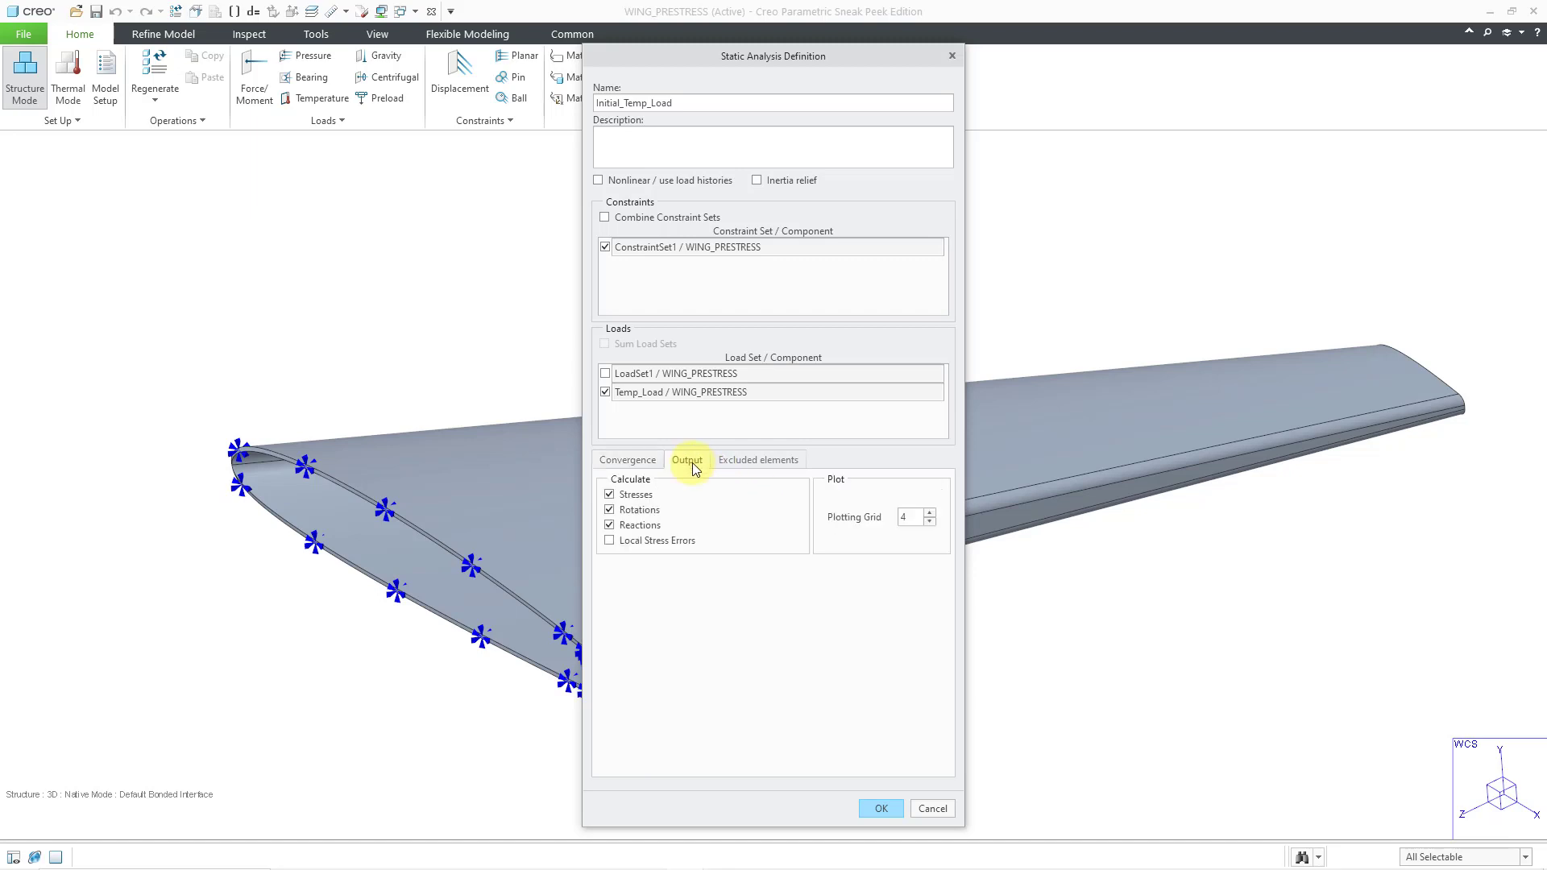
left_click(764, 461)
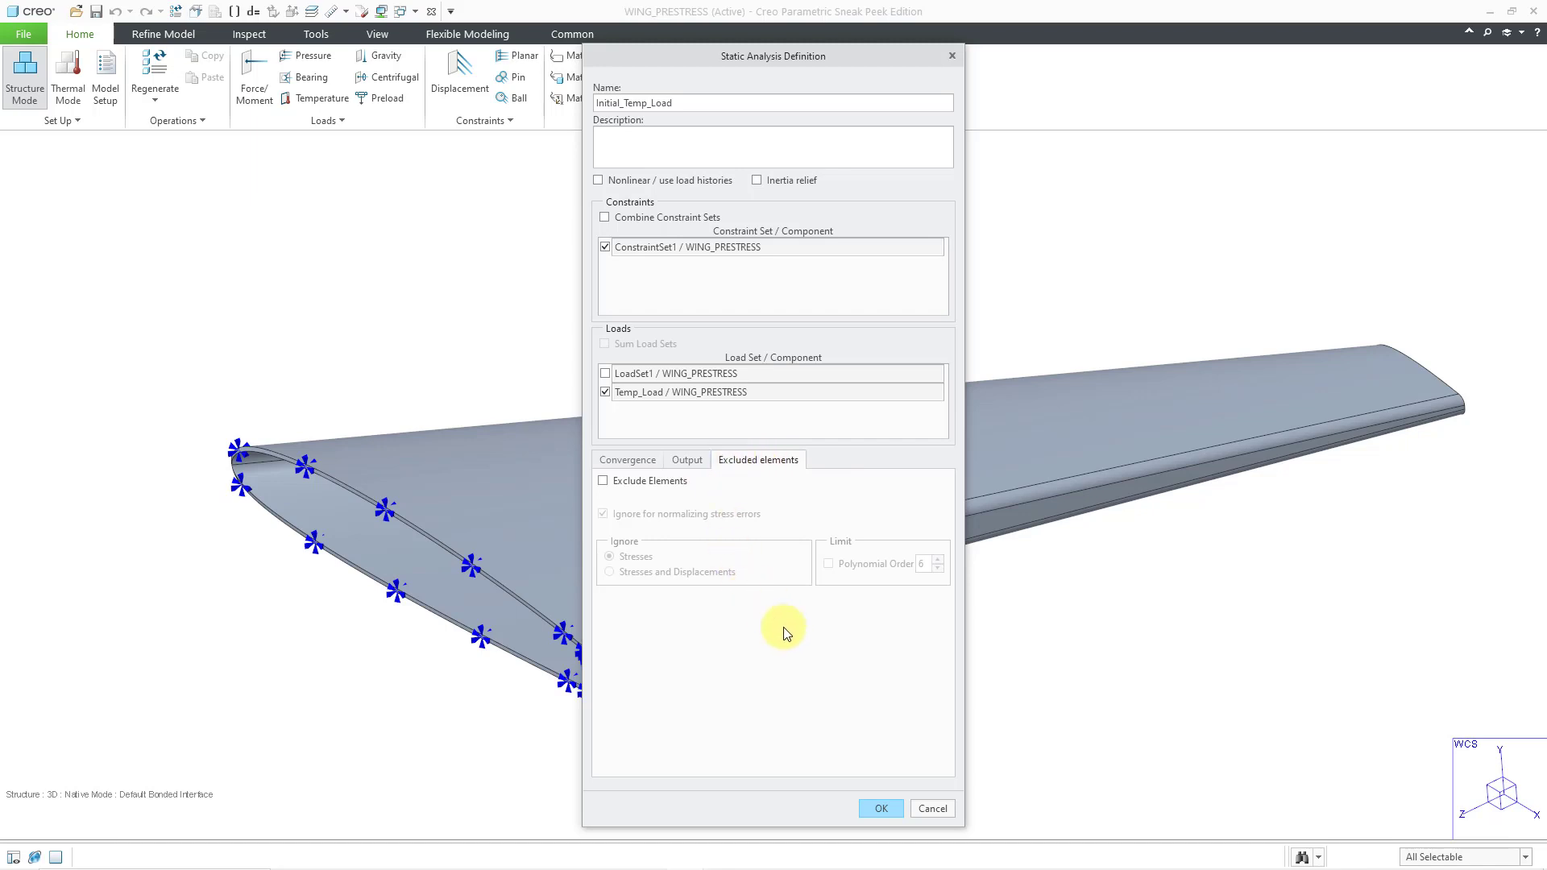
left_click(882, 810)
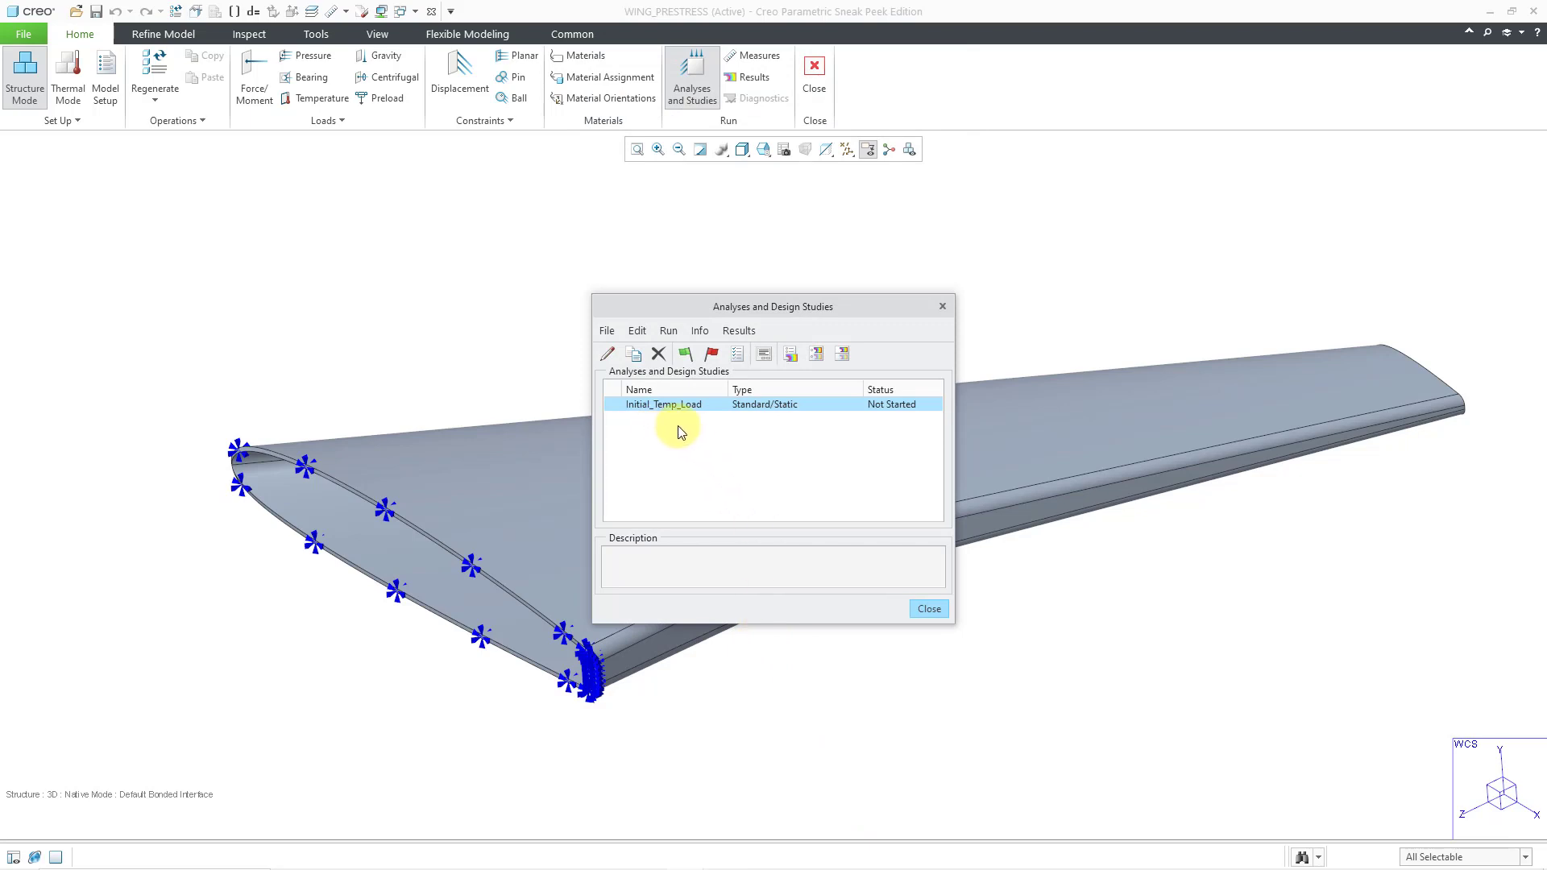
- Accept the existing run settings, run the Initial_Temp_Load analysis with interactive diagnostics, and display its run status
left_click(742, 360)
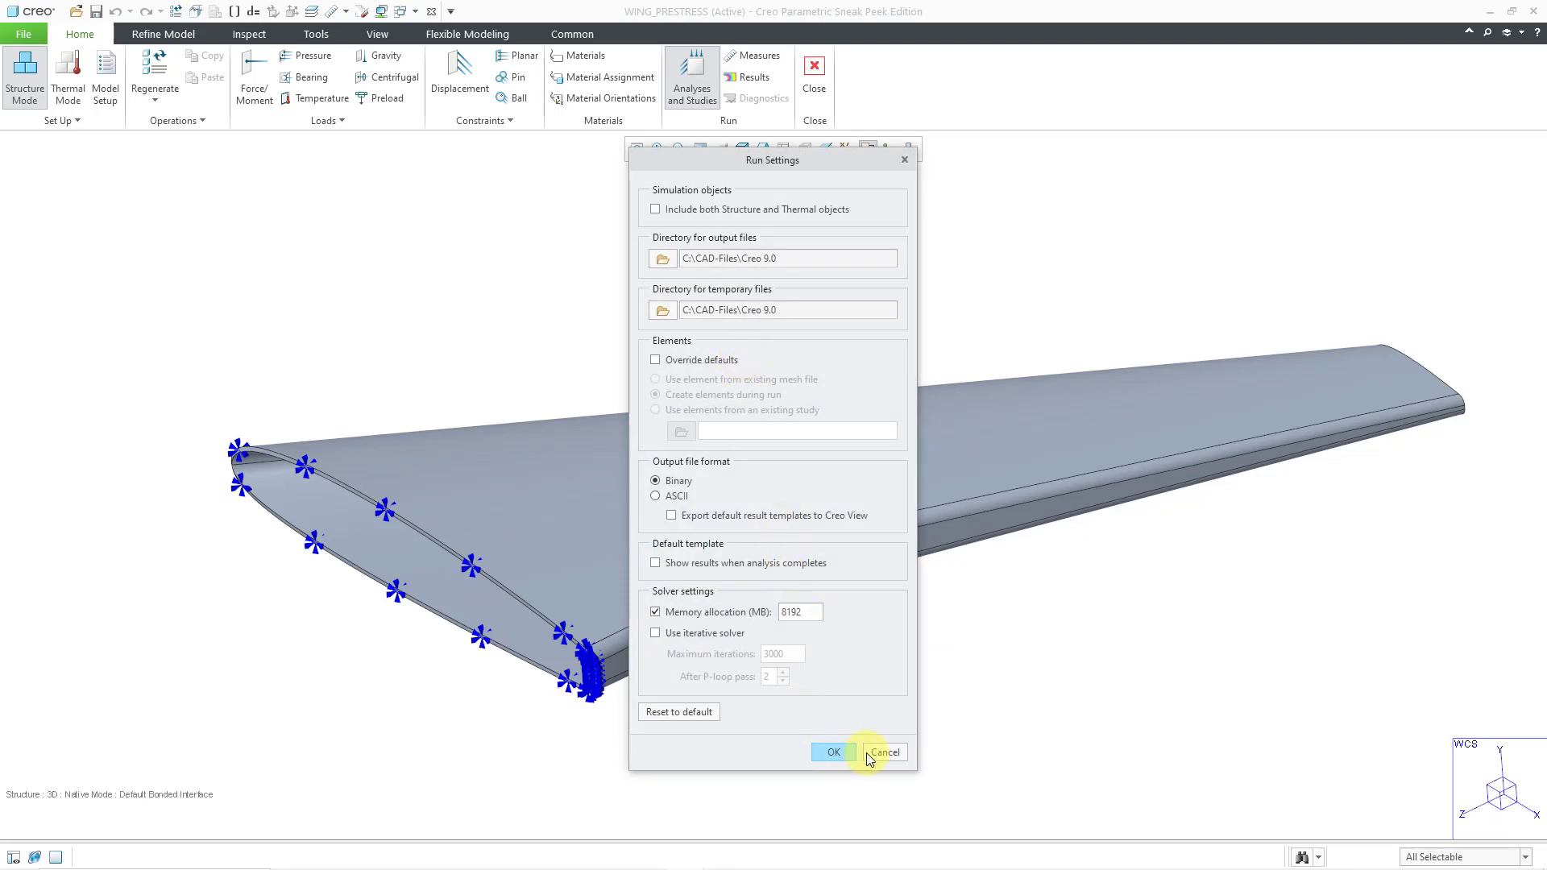
left_click(831, 753)
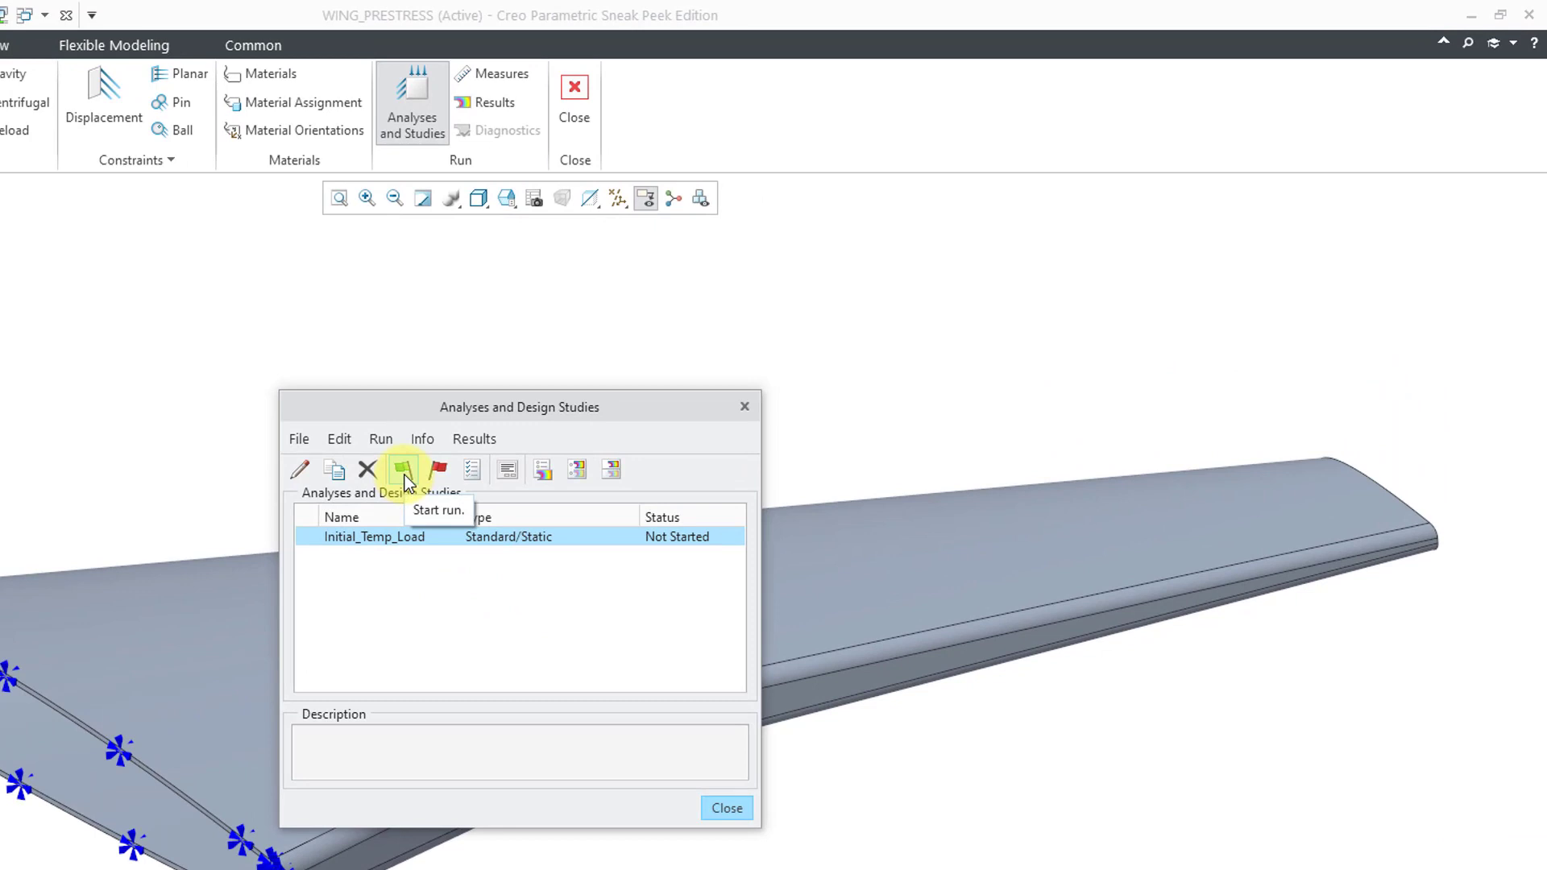
left_click(404, 472)
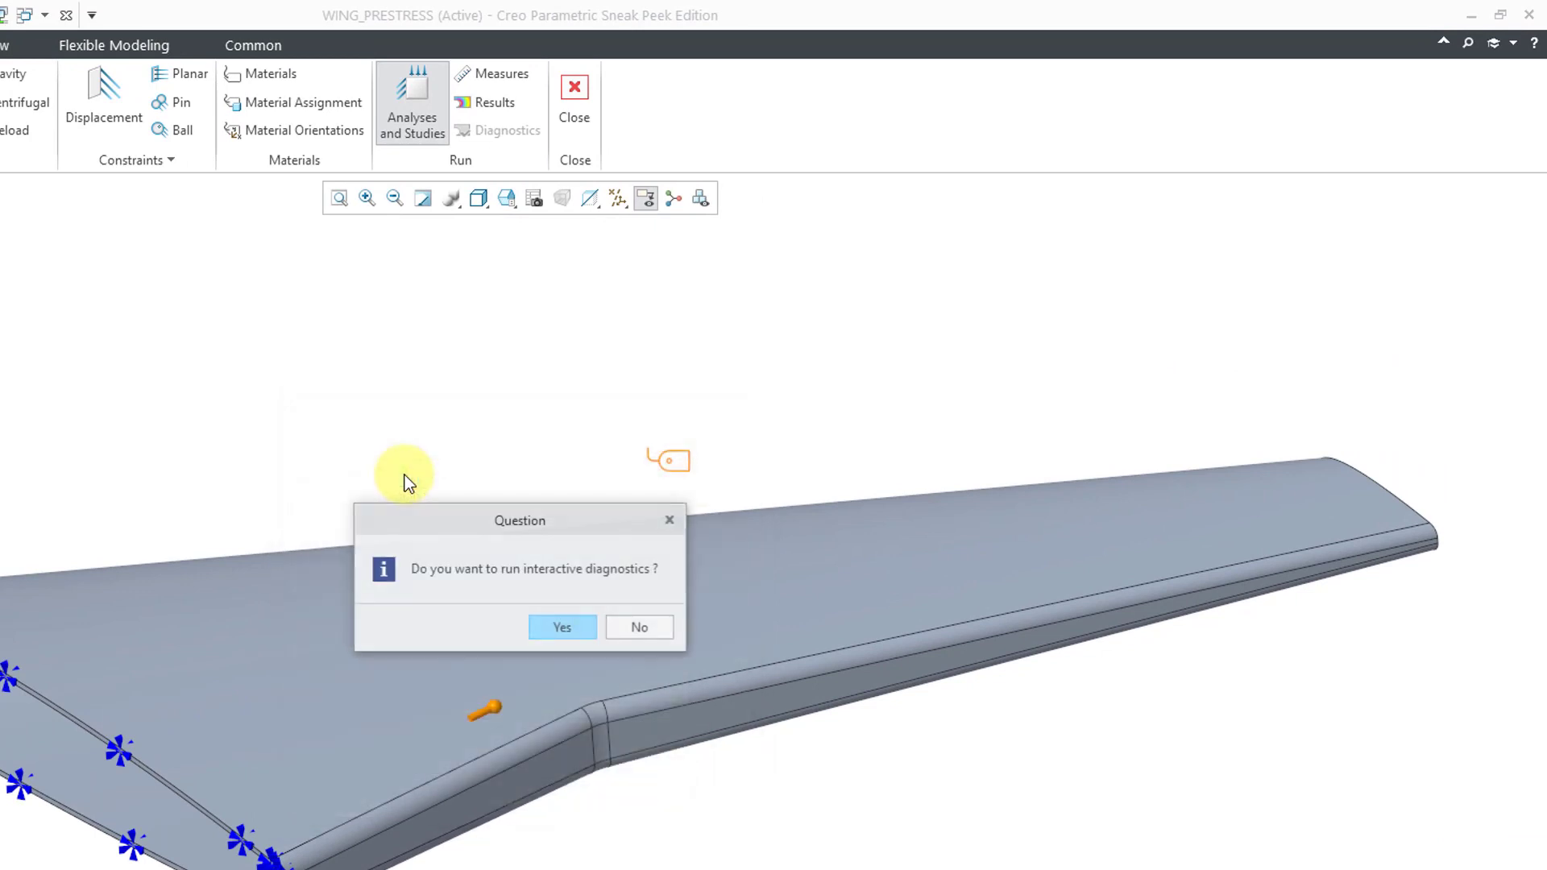
left_click(564, 627)
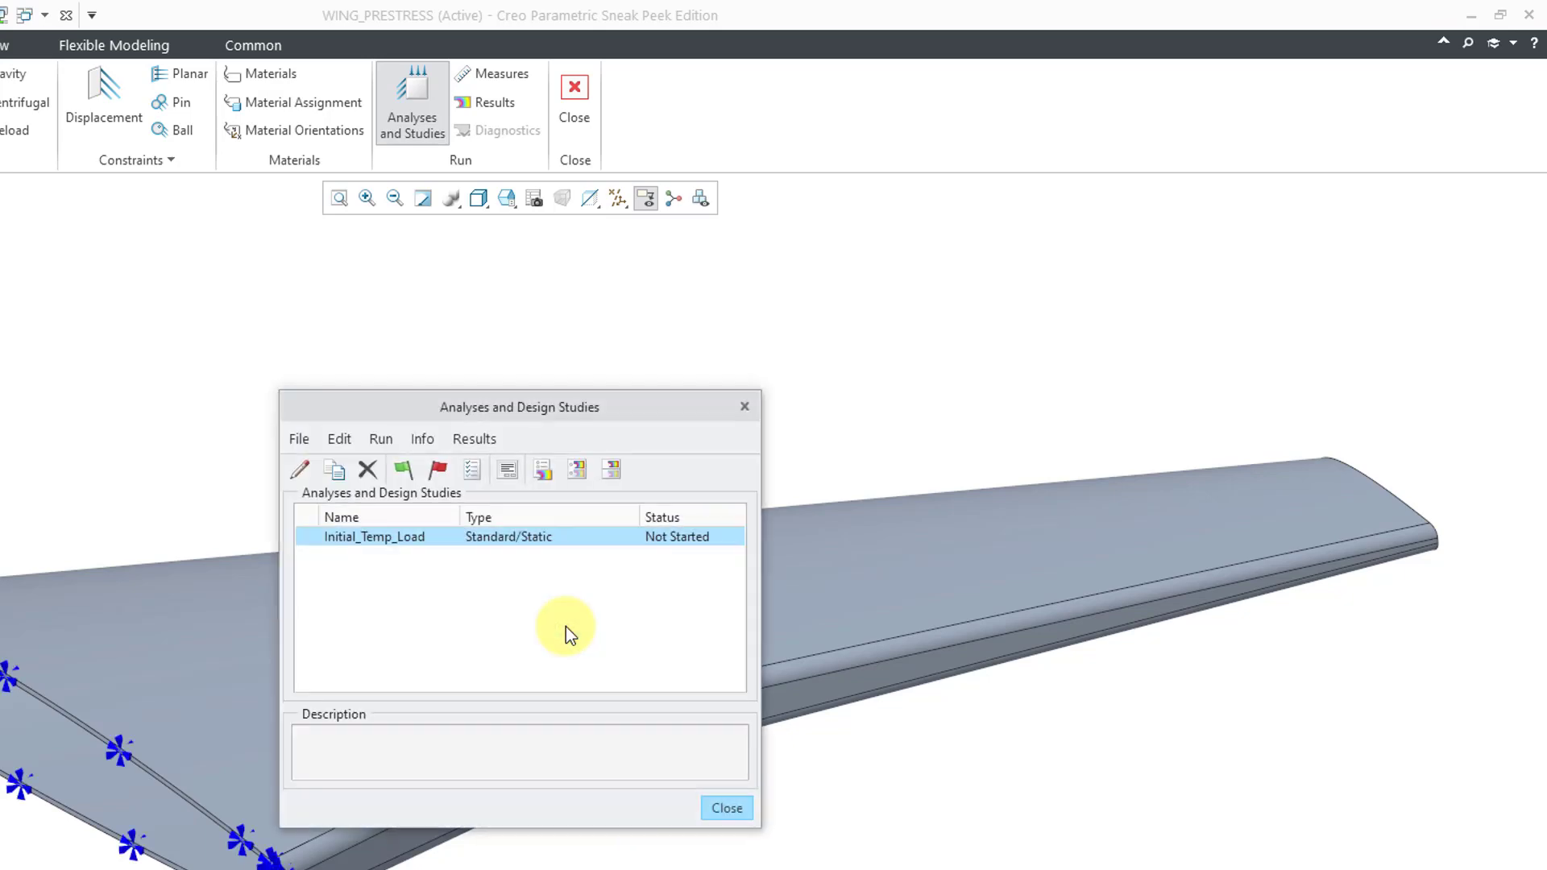
left_click(508, 472)
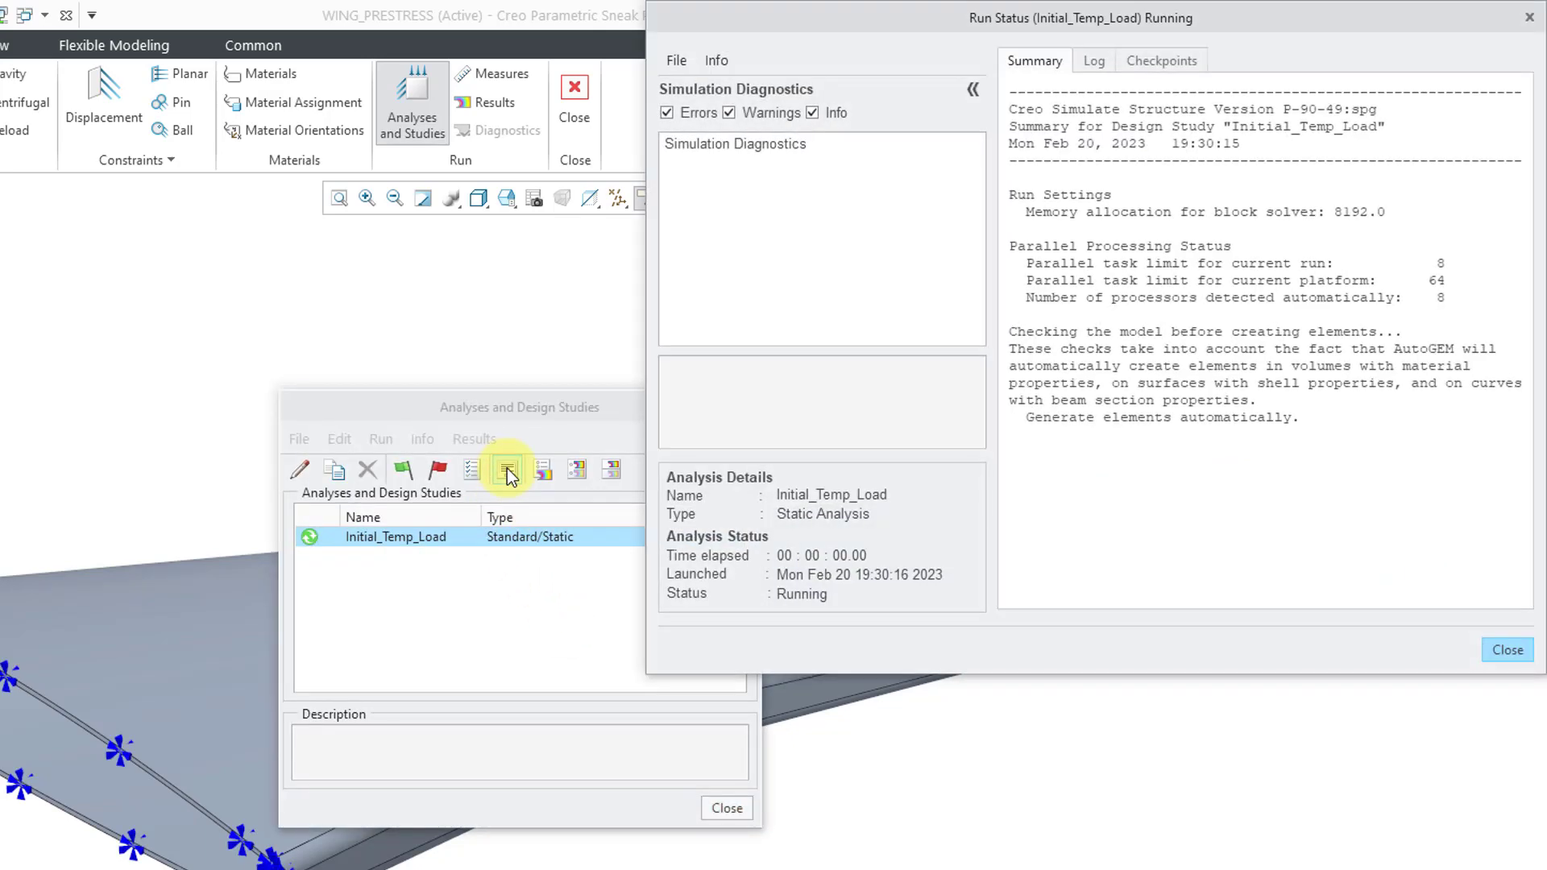
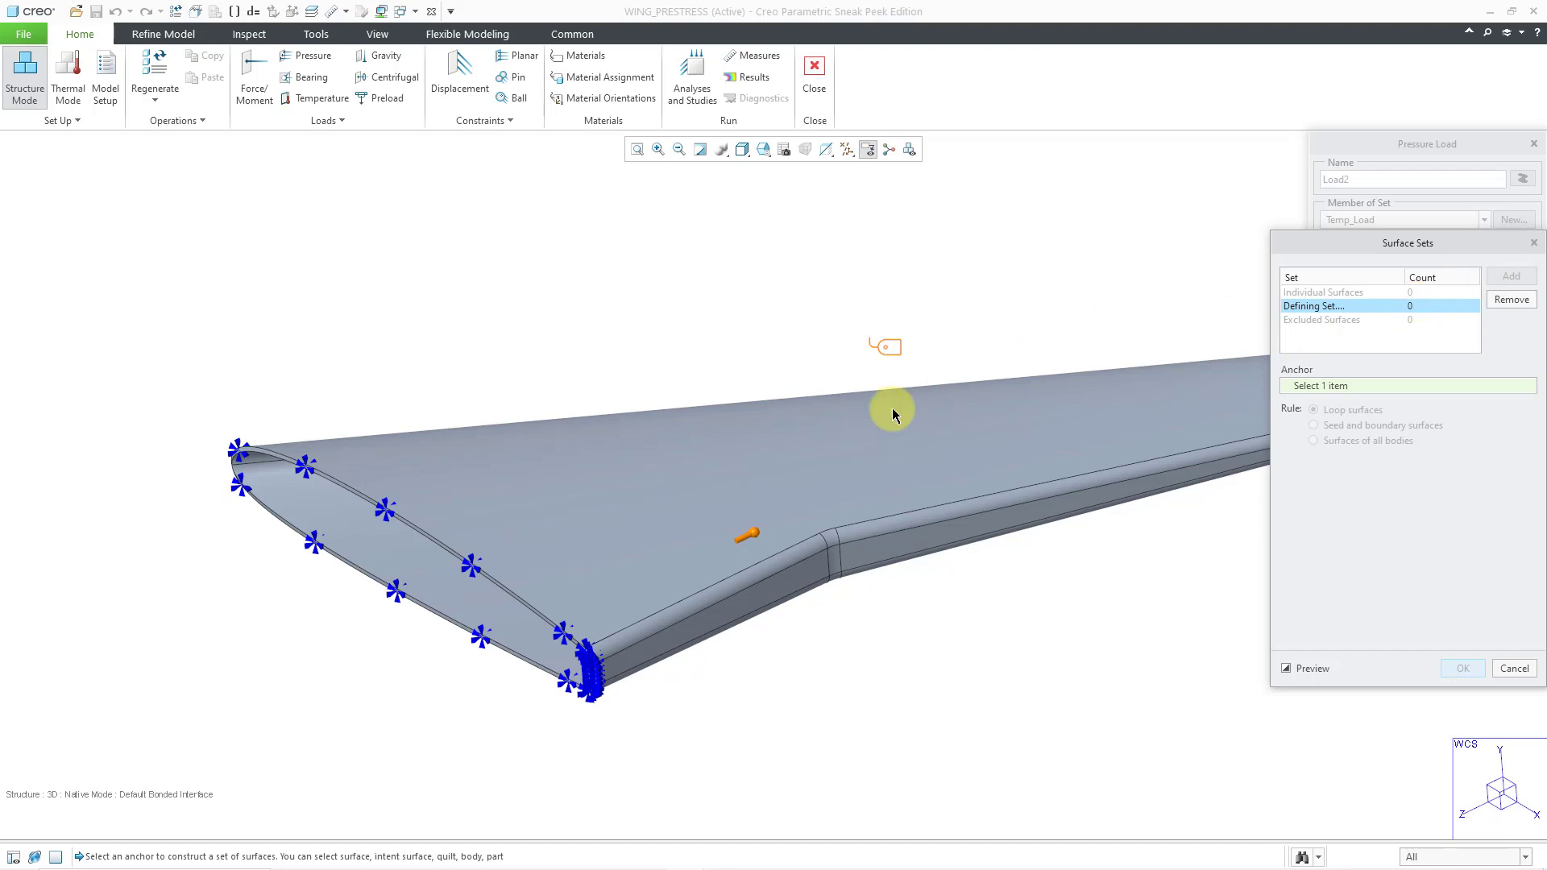
- Define a seed-and-boundary surface set for the pressure load, anchored on the wing's upper skin and bounded by the upper and lower root rim faces
left_click(870, 435)
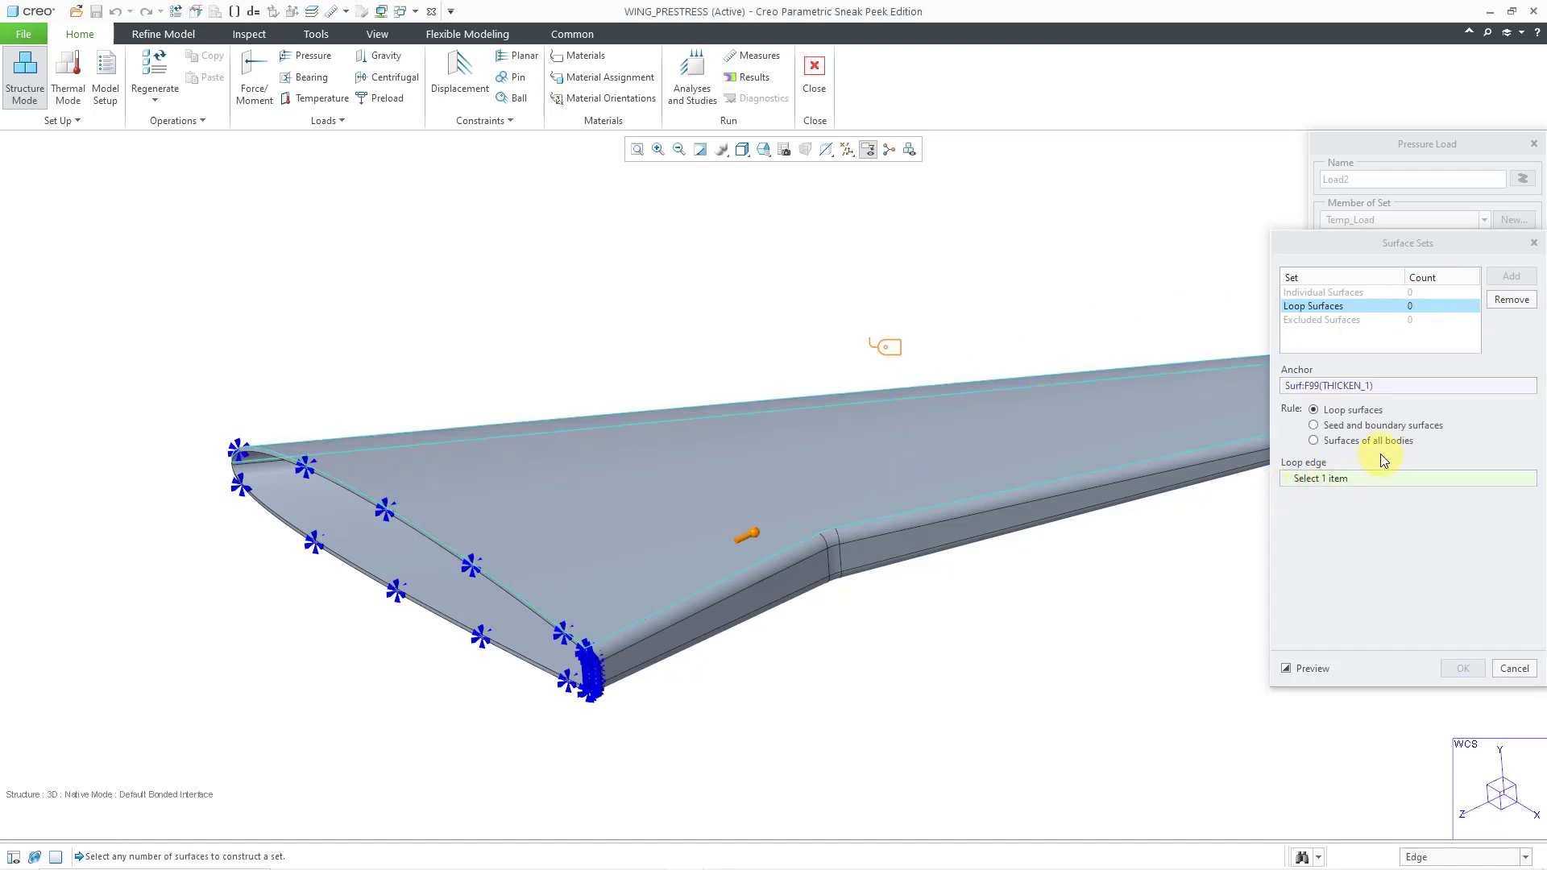
left_click(1314, 426)
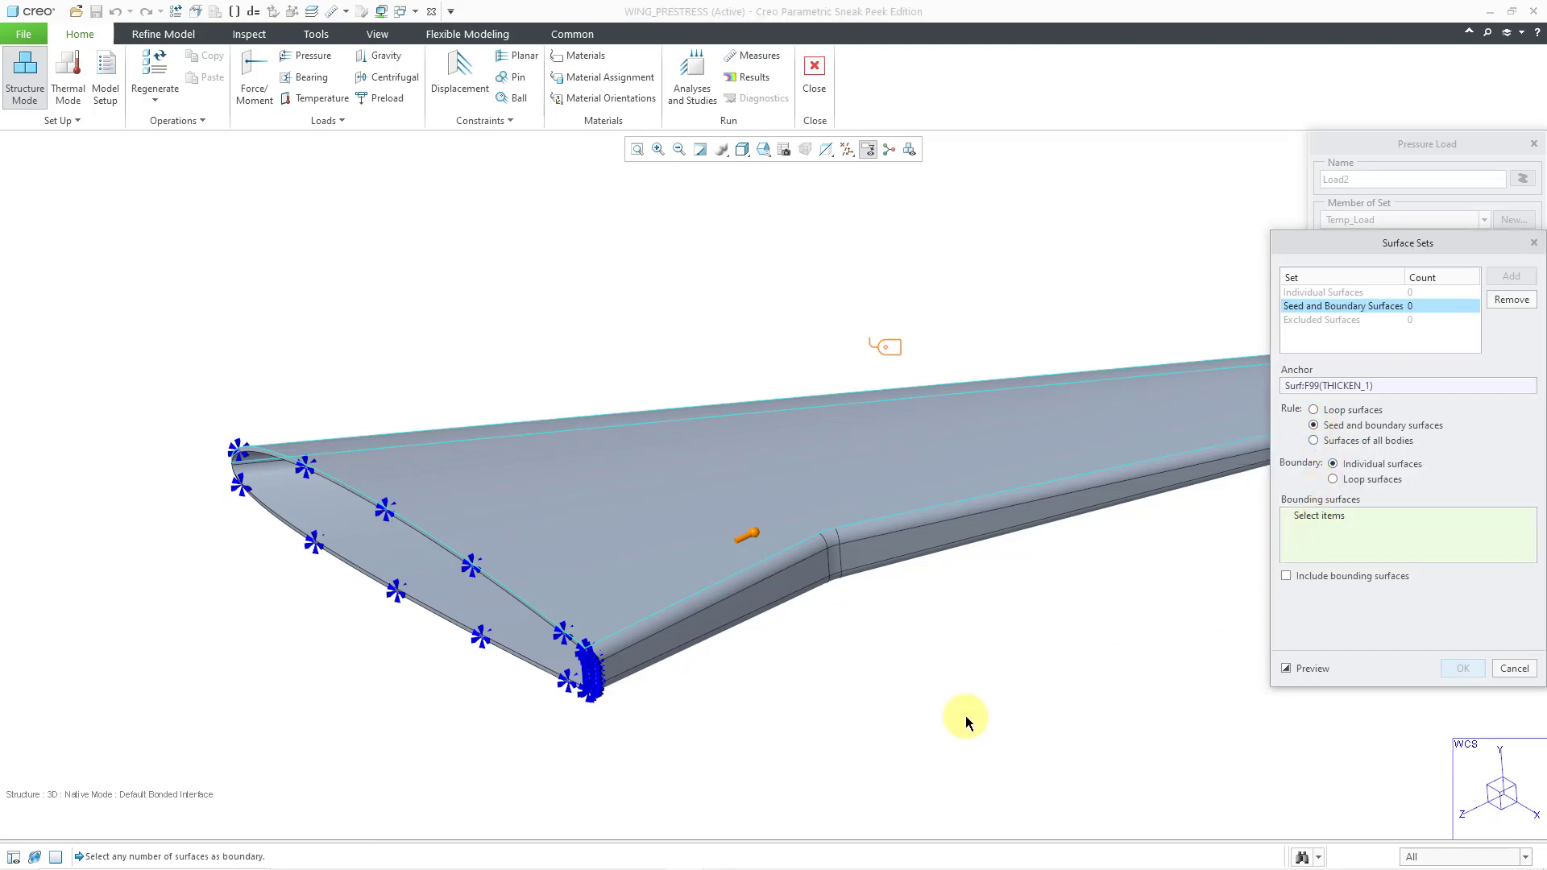
scroll(516, 635, "down", 5)
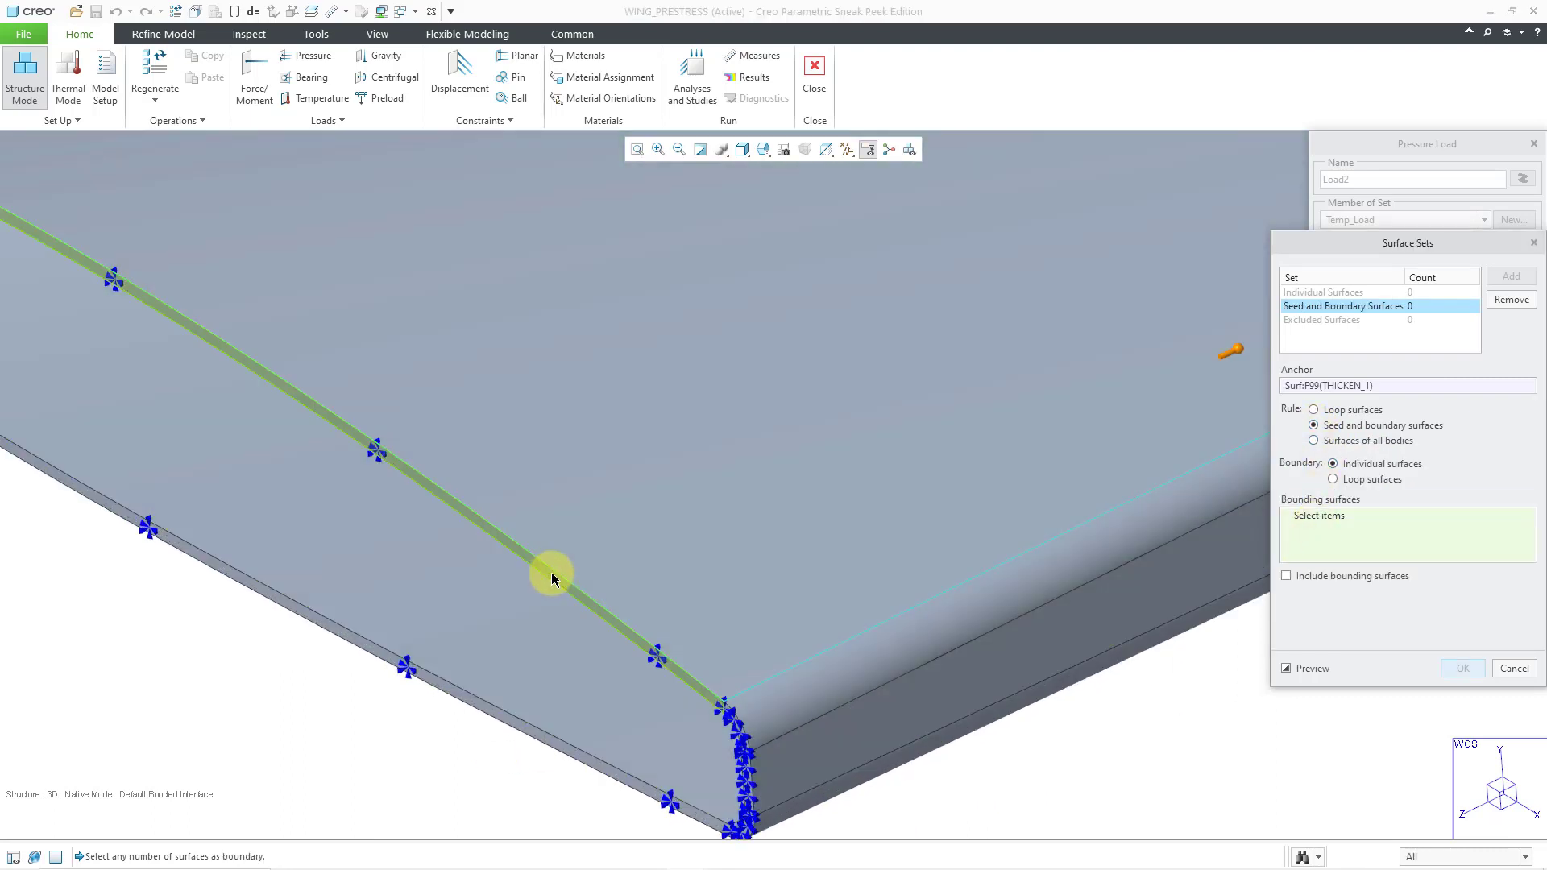
left_click(551, 572)
left_click(598, 766)
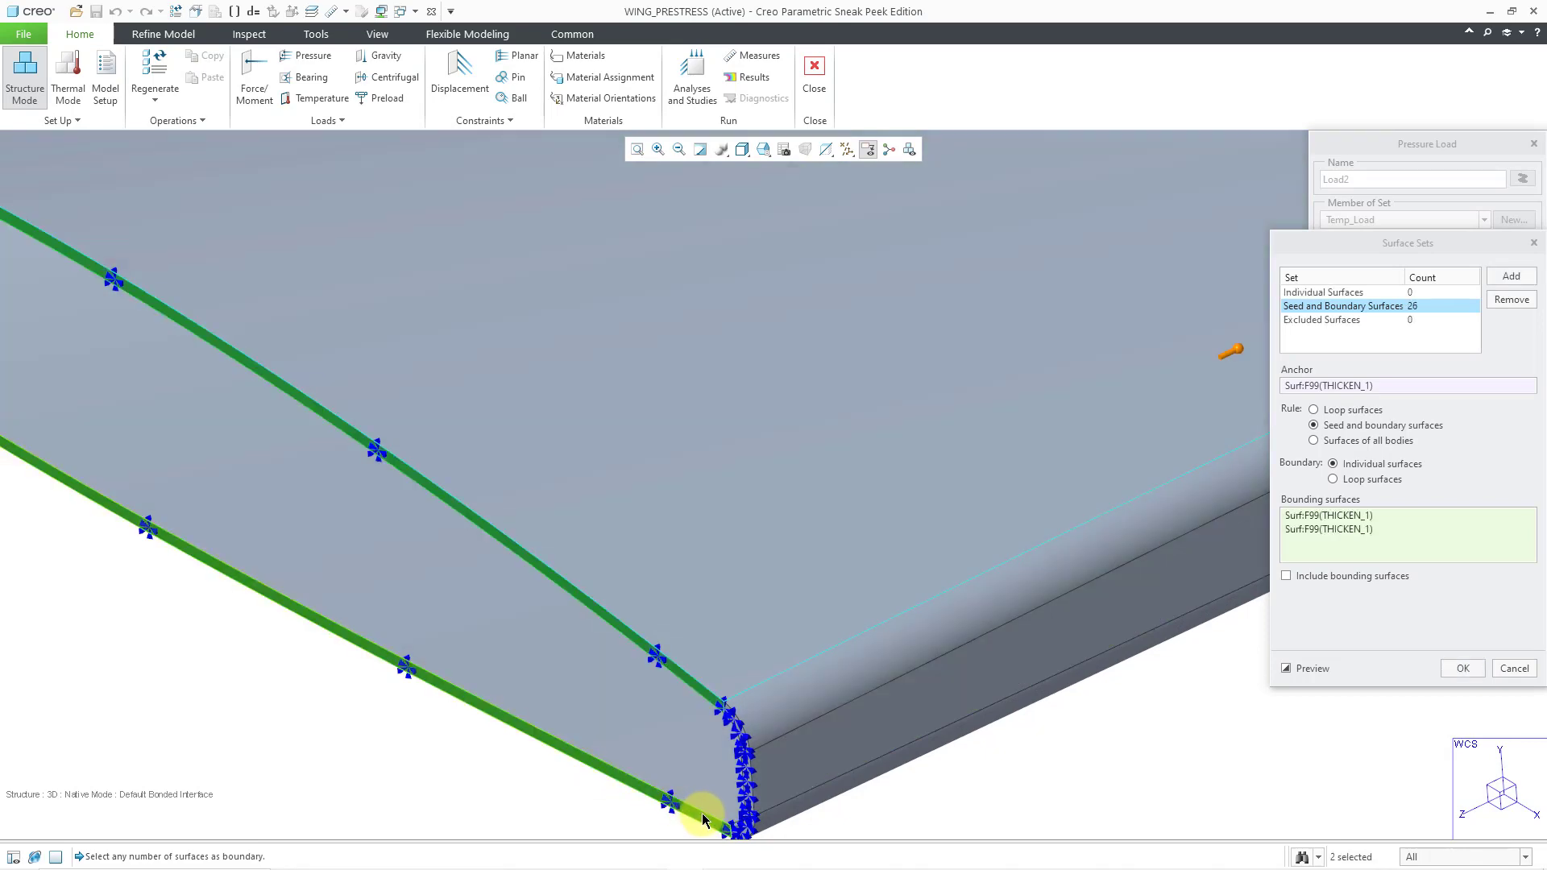
- Add the three root rim faces around the blunt edge's rounded corners and flat side to the bounding surfaces
scroll(717, 743, "down", 3)
scroll(718, 743, "up", 2)
left_click(757, 684)
left_click(788, 785)
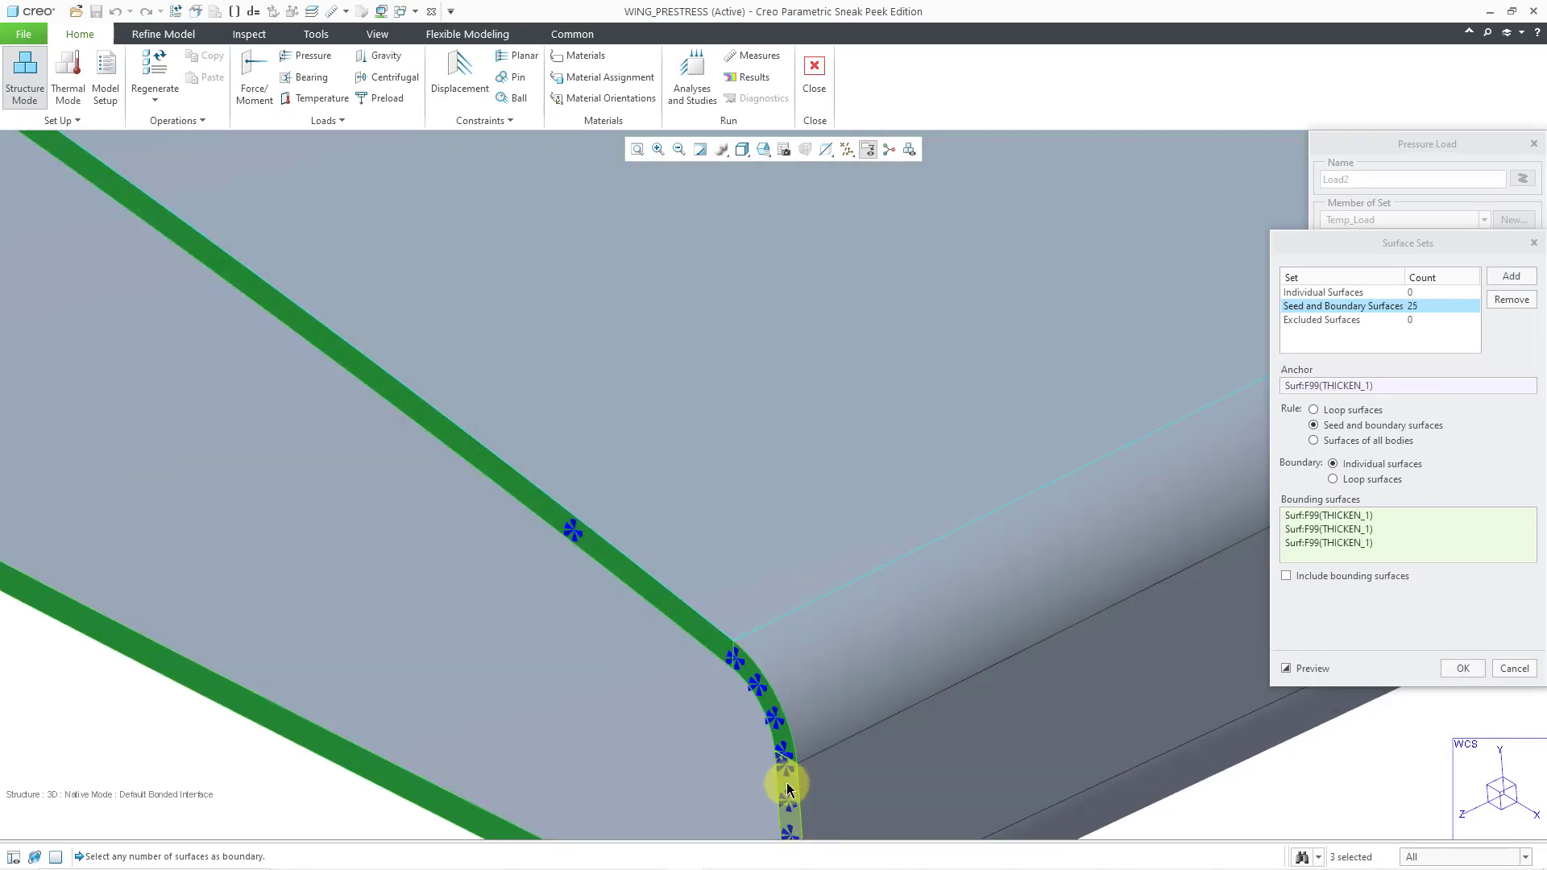
scroll(749, 562, "up", 2)
scroll(756, 703, "down", 3)
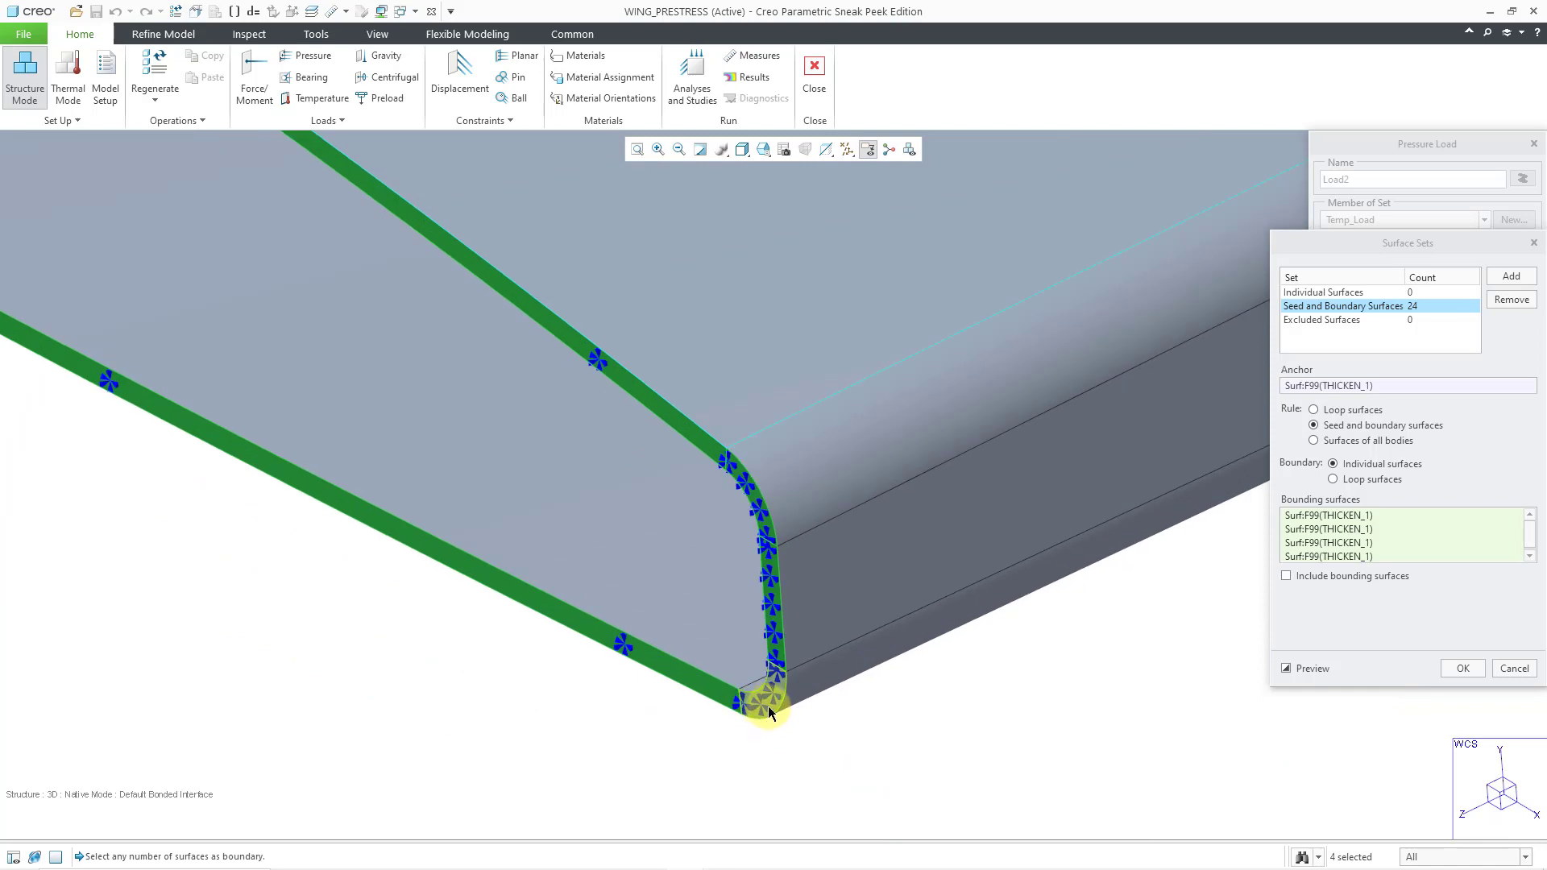
left_click(758, 709)
- Add the remaining root rim face as a bounding surface and accept the surface set
scroll(616, 650, "up", 4)
middle_click_drag(616, 650, 688, 491)
scroll(1013, 622, "down", 2)
left_click(1019, 565)
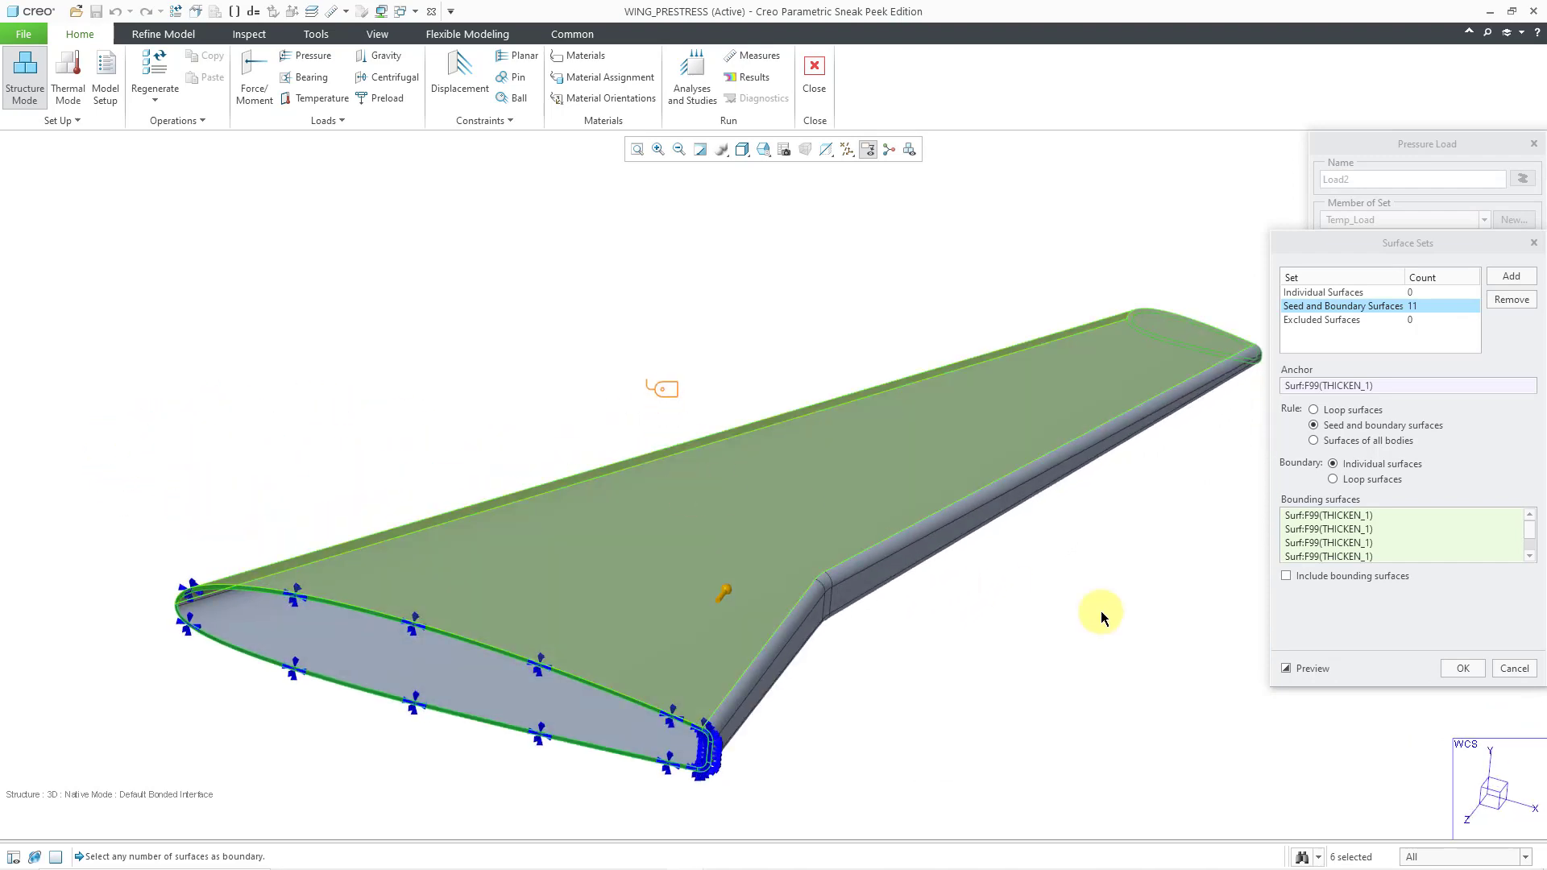
left_click(1476, 672)
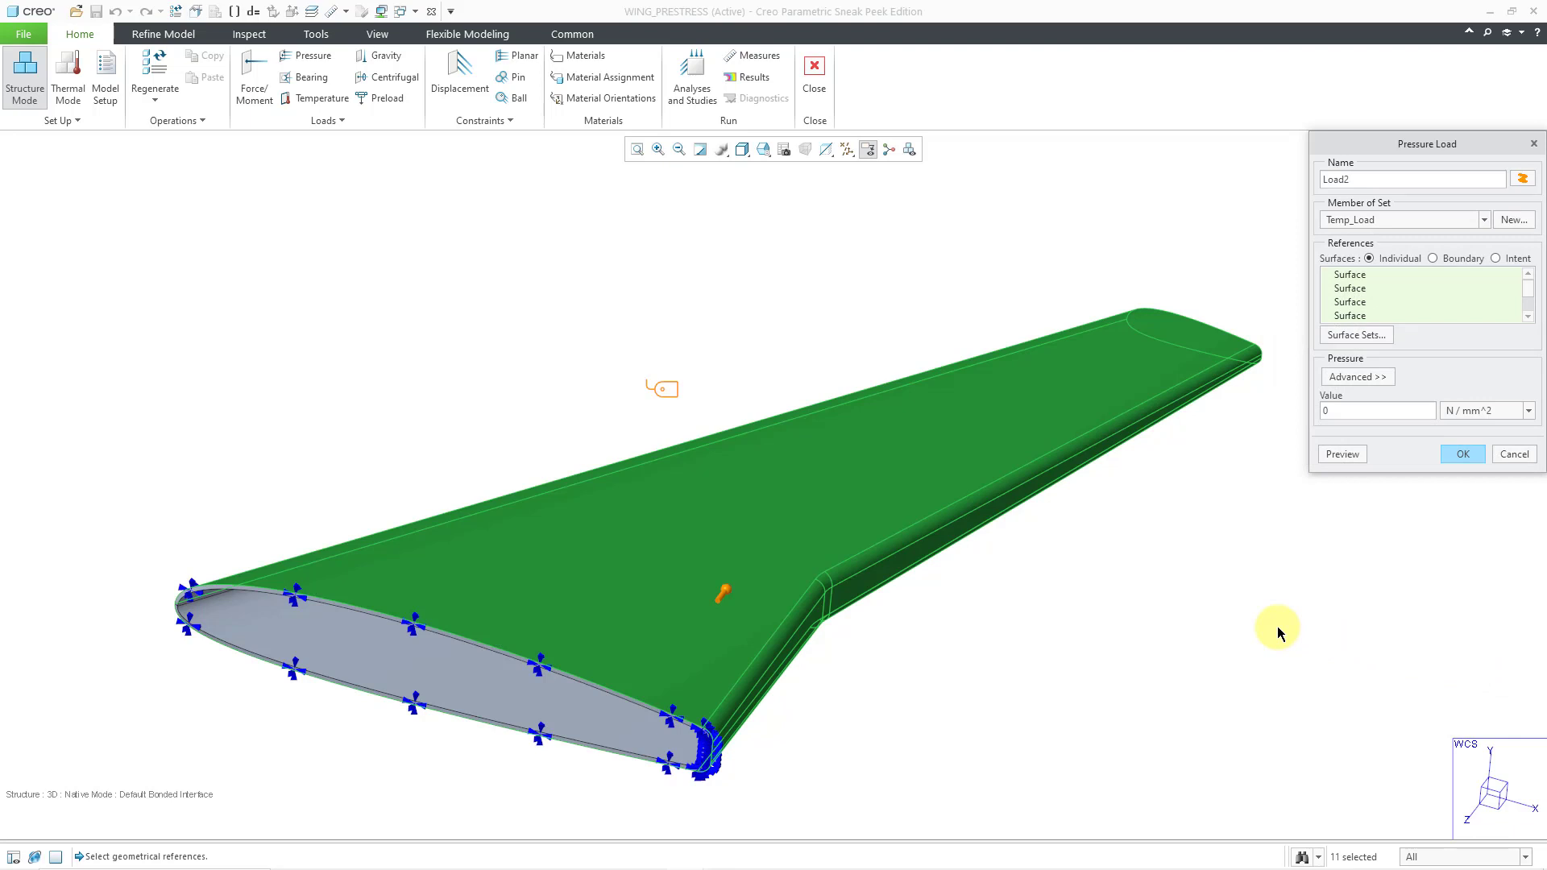
- Set the pressure on the selected wing surfaces to 10 psi and accept the pressure load
left_click(1483, 411)
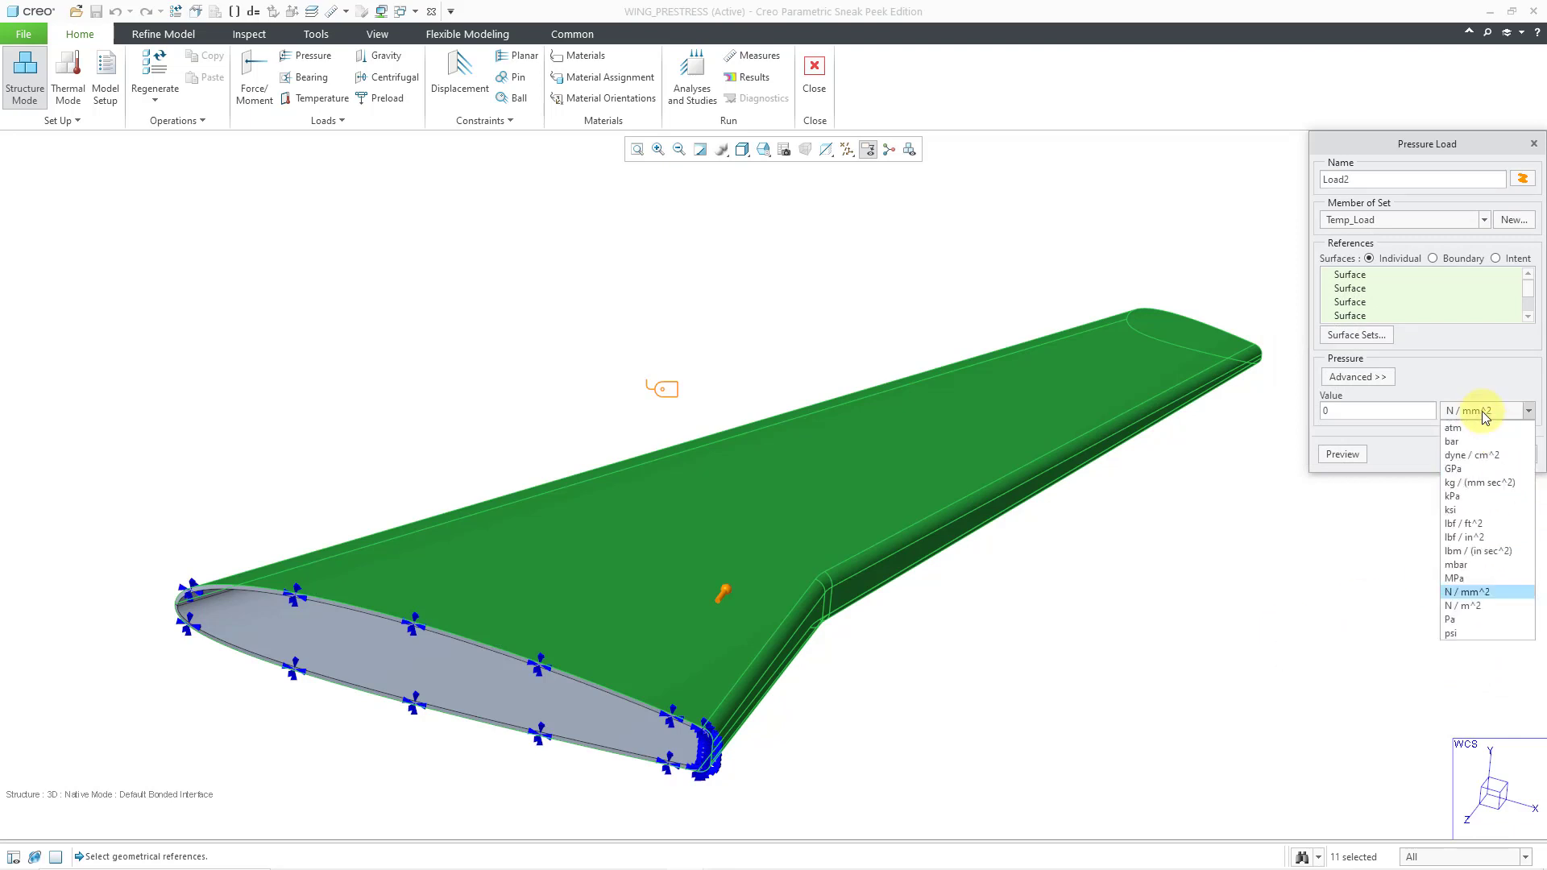
left_click(1485, 625)
double_click(1313, 412)
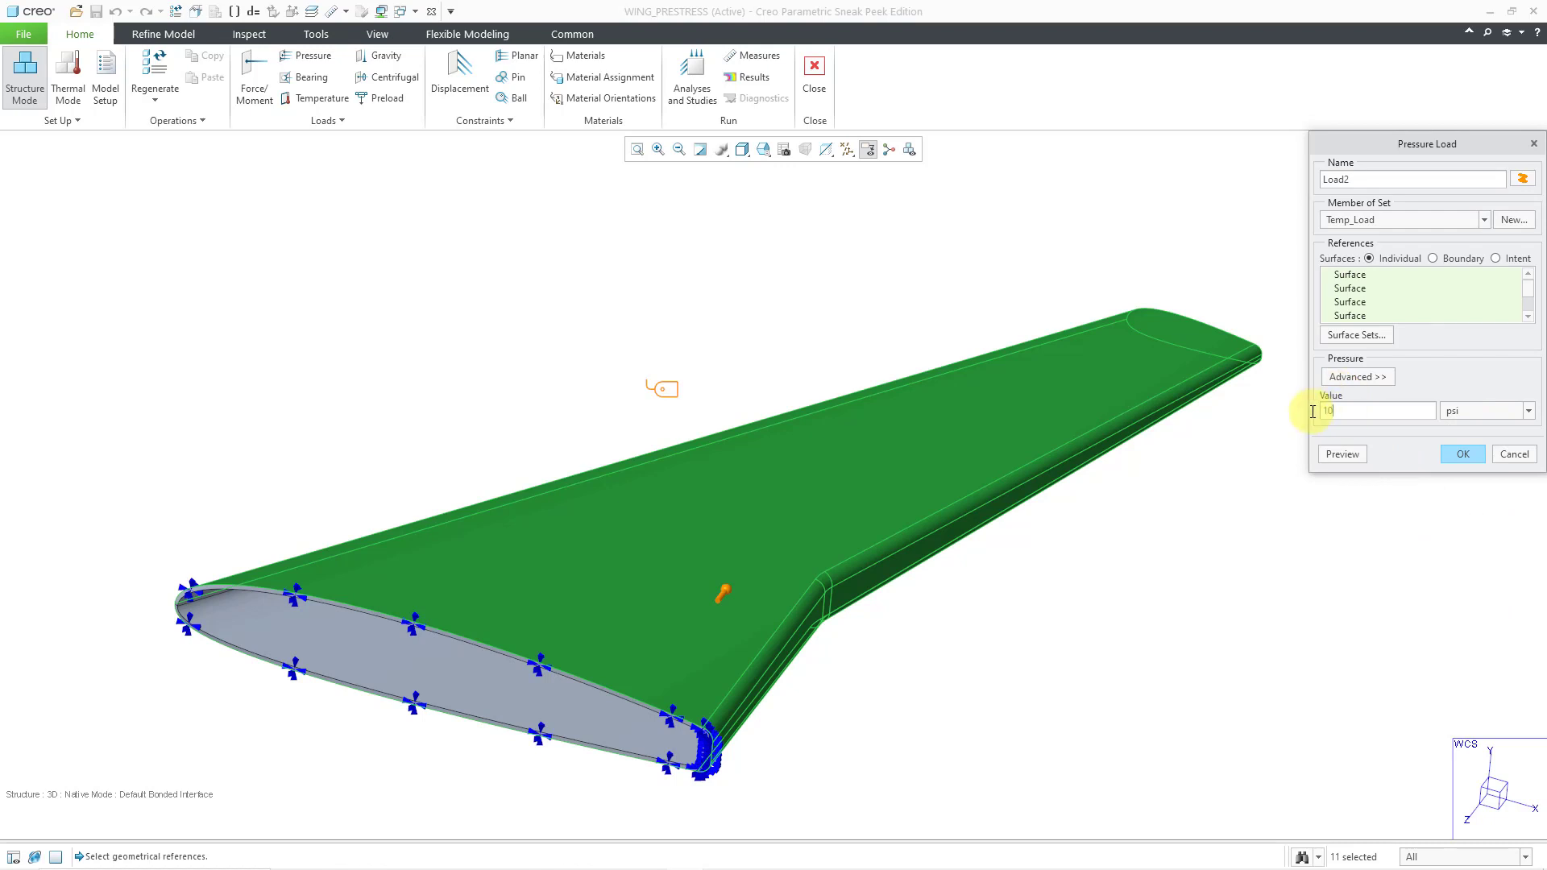
left_click(1469, 457)
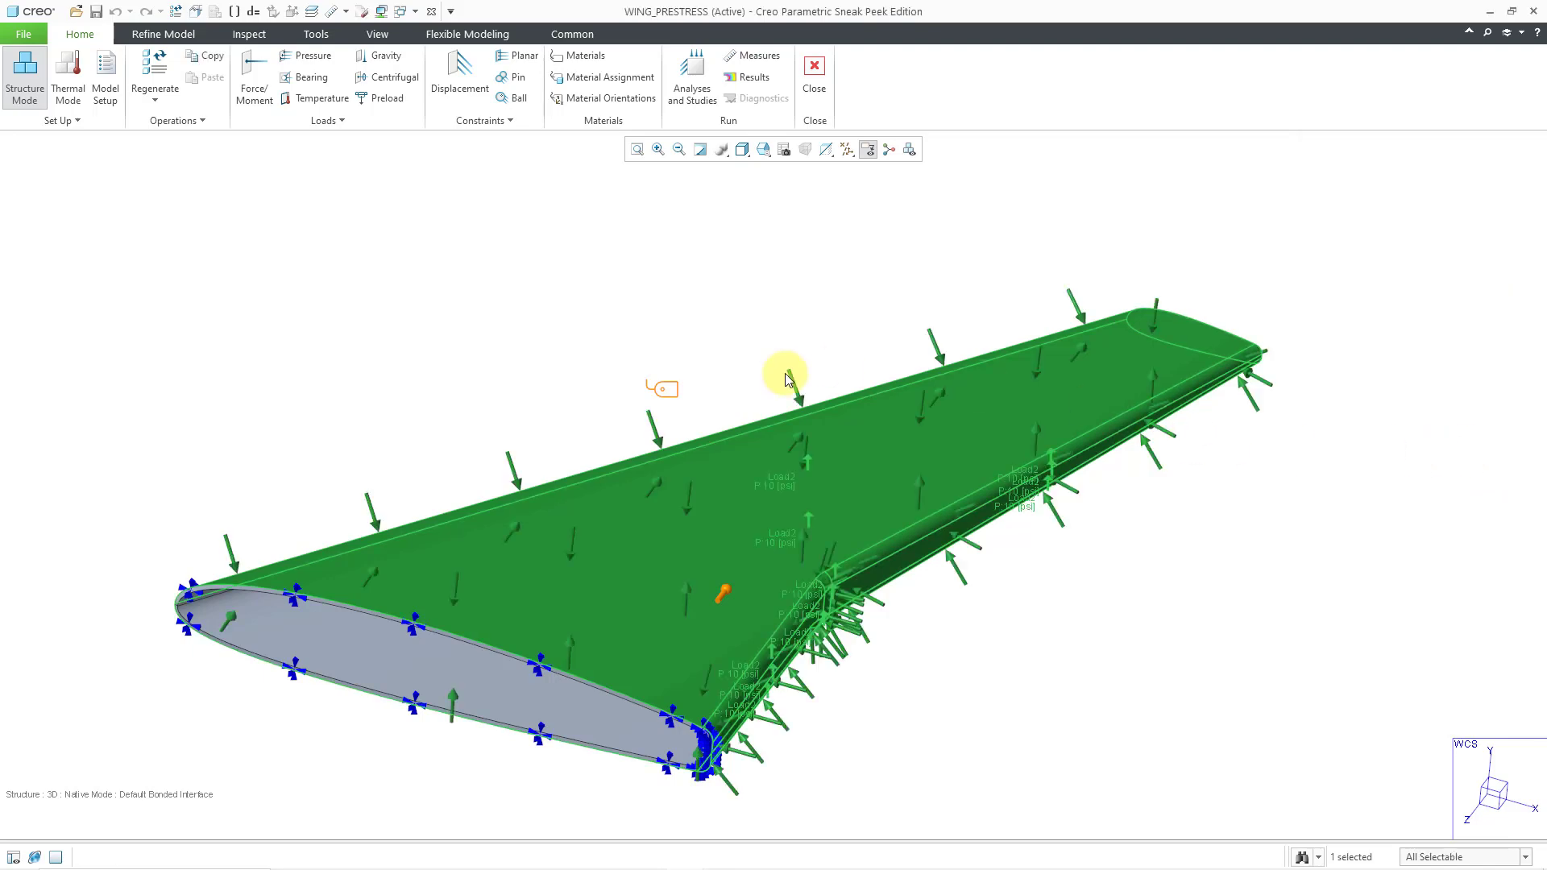
- Reopen the pressure load's definition and rename the load Pressure_Load
right_click(764, 228)
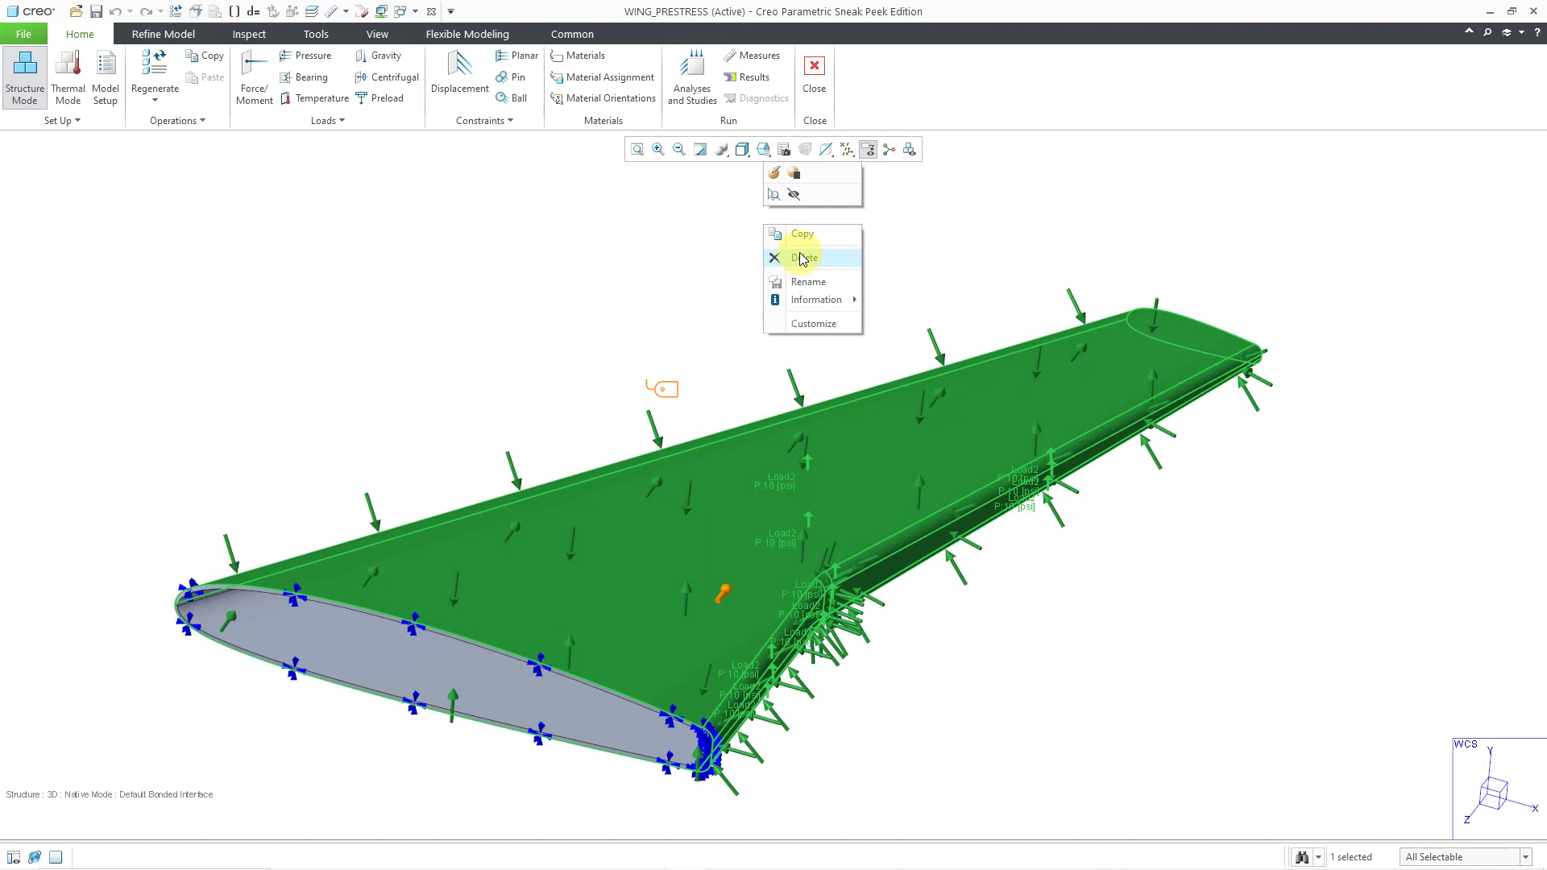
left_click(775, 172)
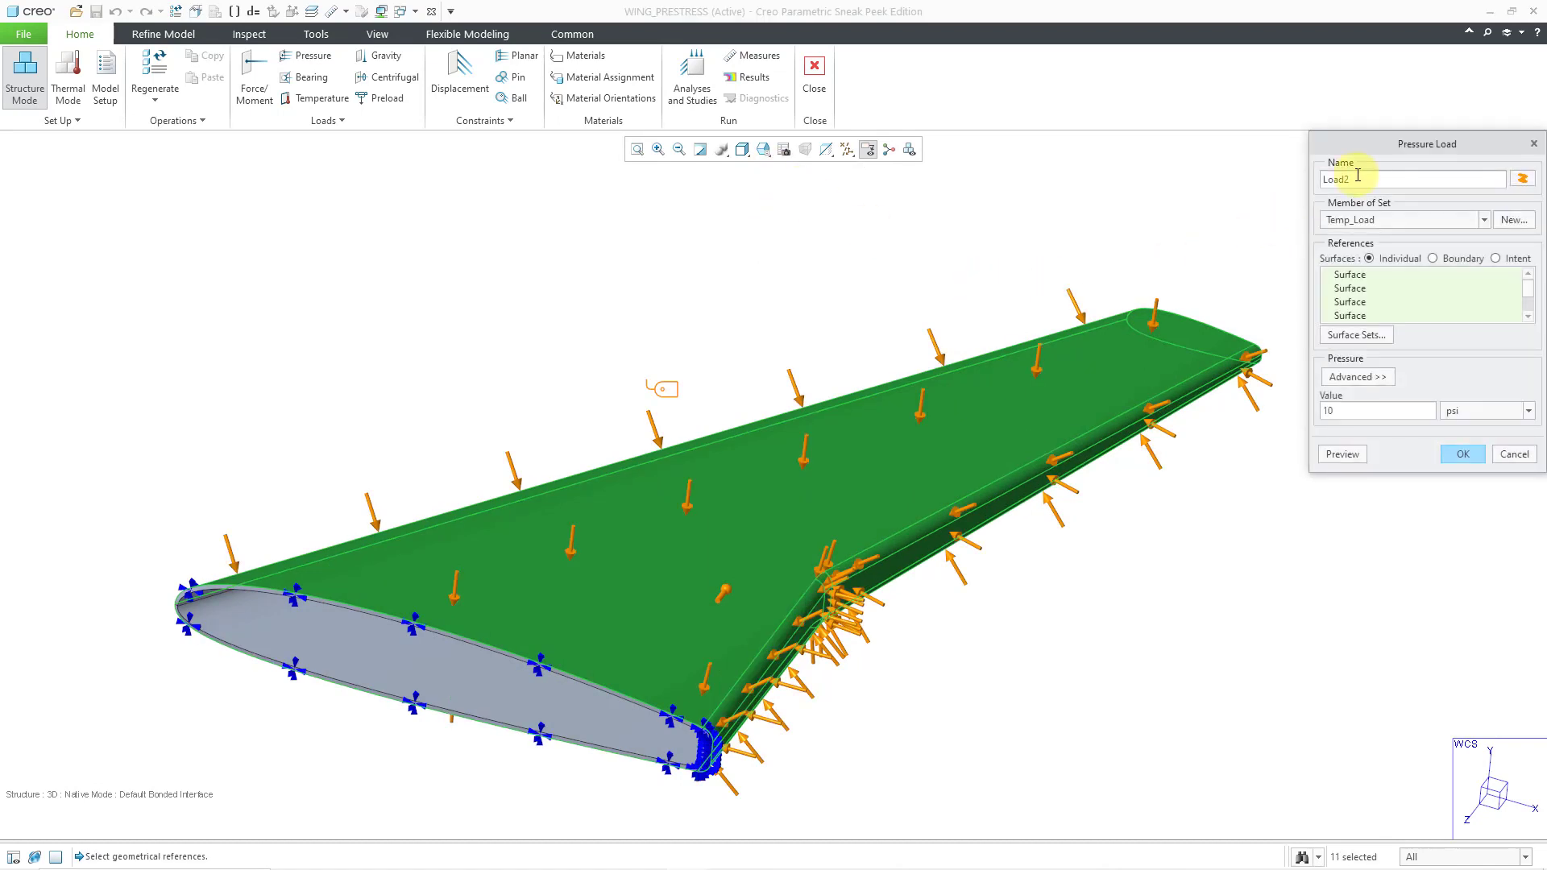
left_click_drag(1361, 178, 1261, 179)
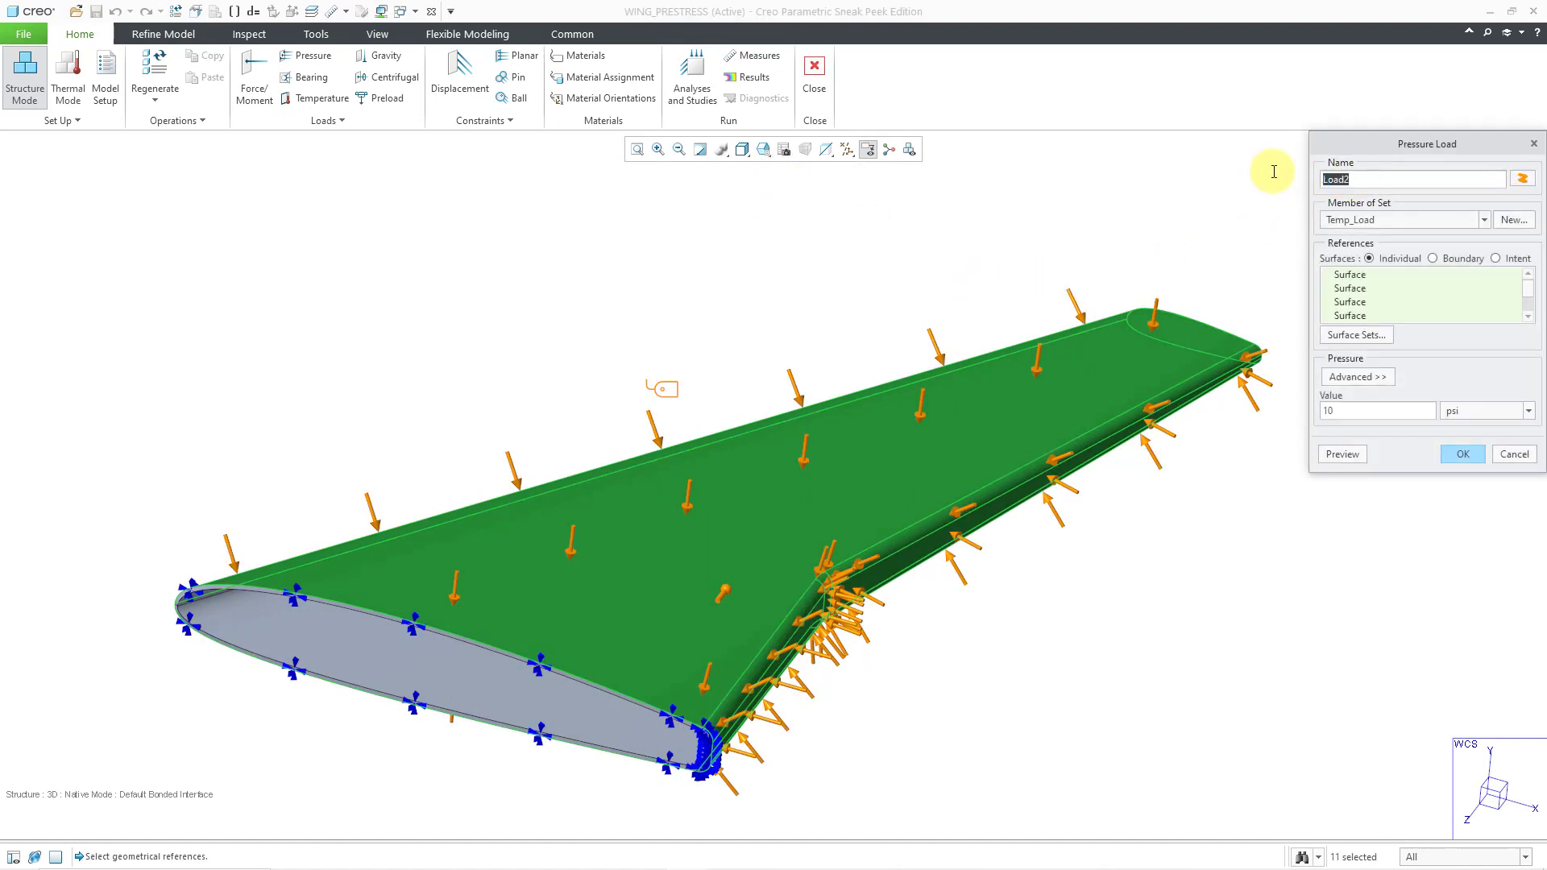
type("Pressure_Lo")
- Assign the pressure load to a new load set named Pressure_Load and accept the edited load
left_click(1515, 221)
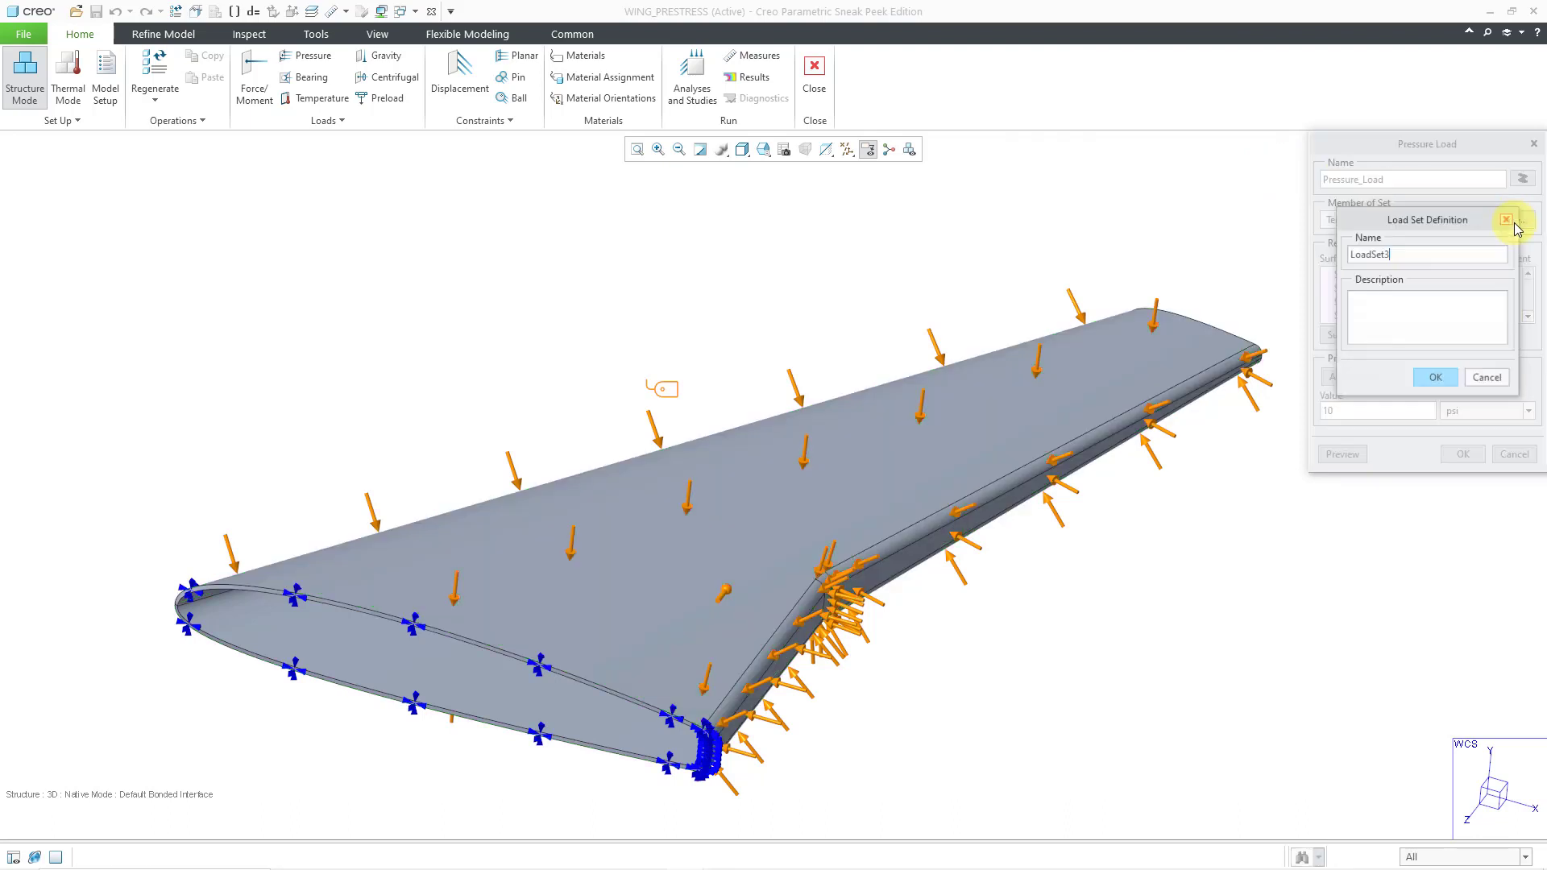
left_click_drag(1412, 255, 1309, 257)
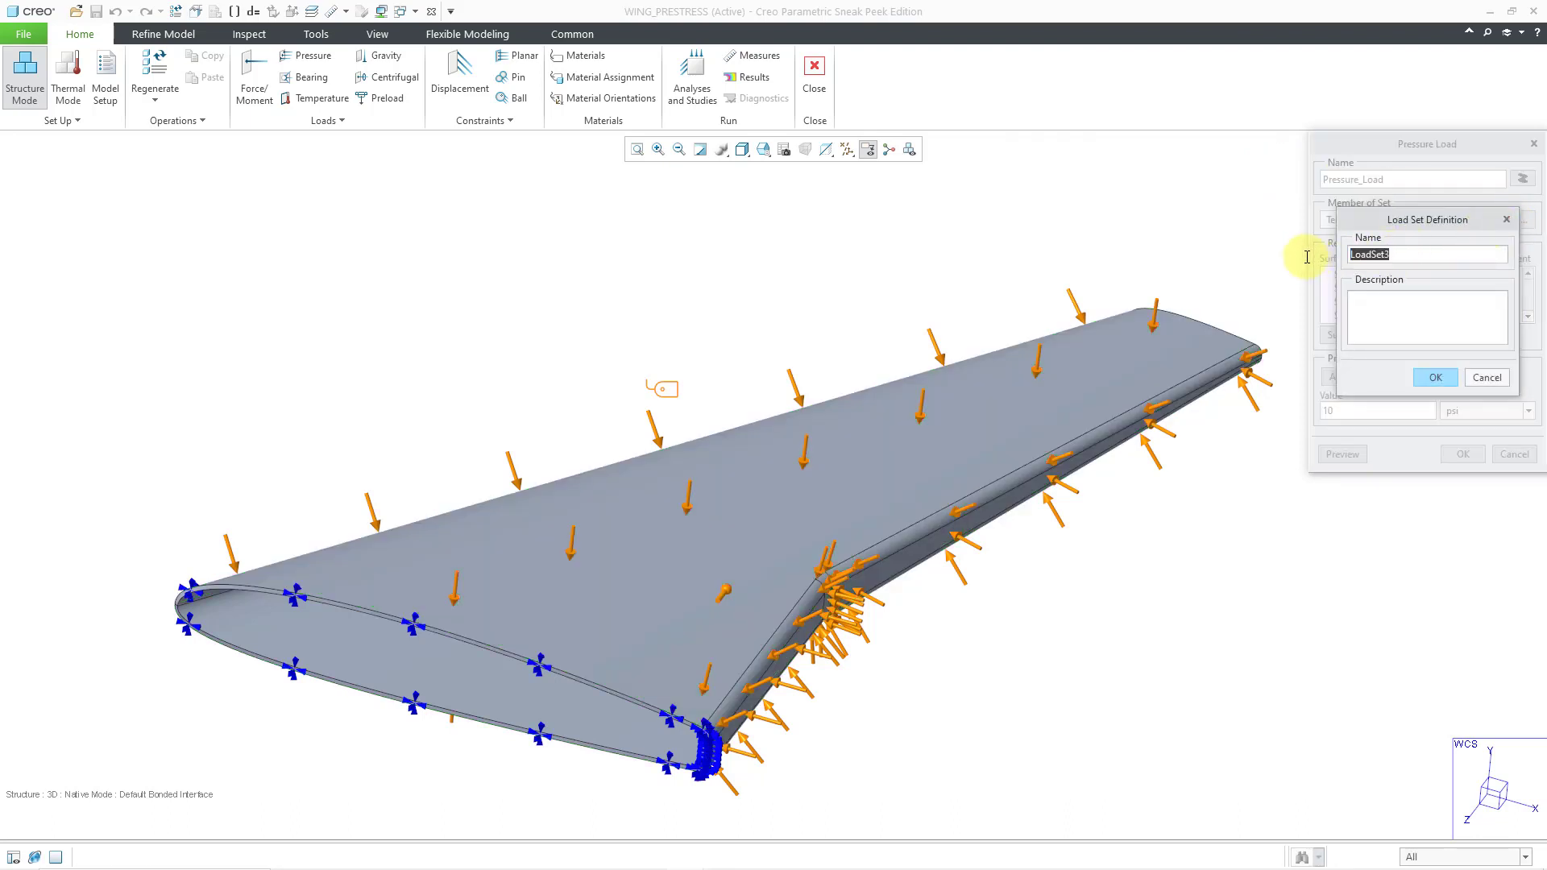
type("Pressure_Loa")
left_click(1436, 377)
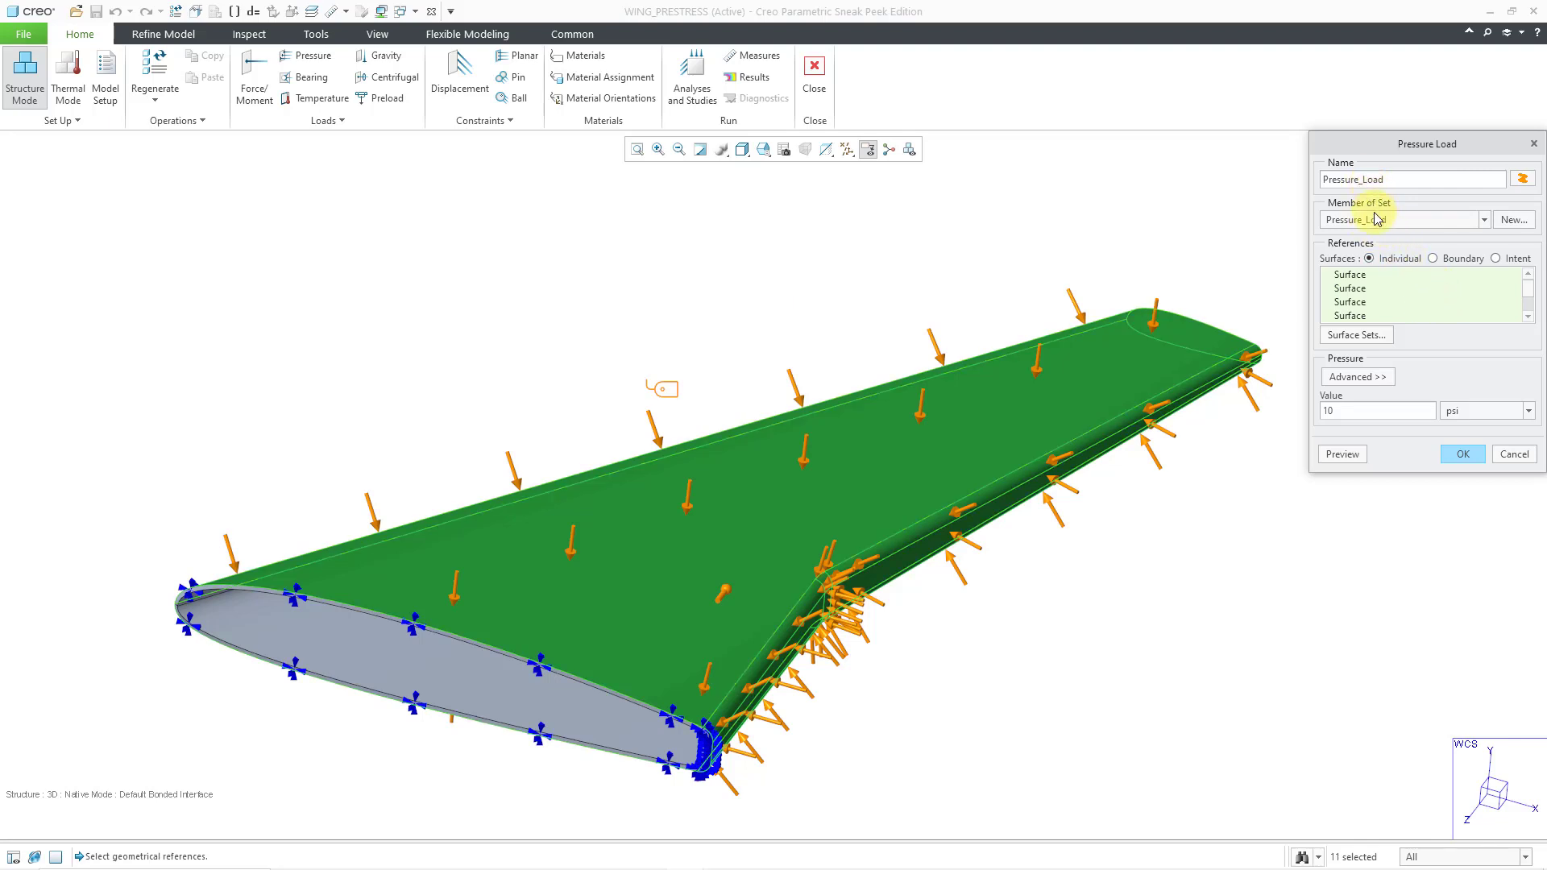
left_click(1463, 455)
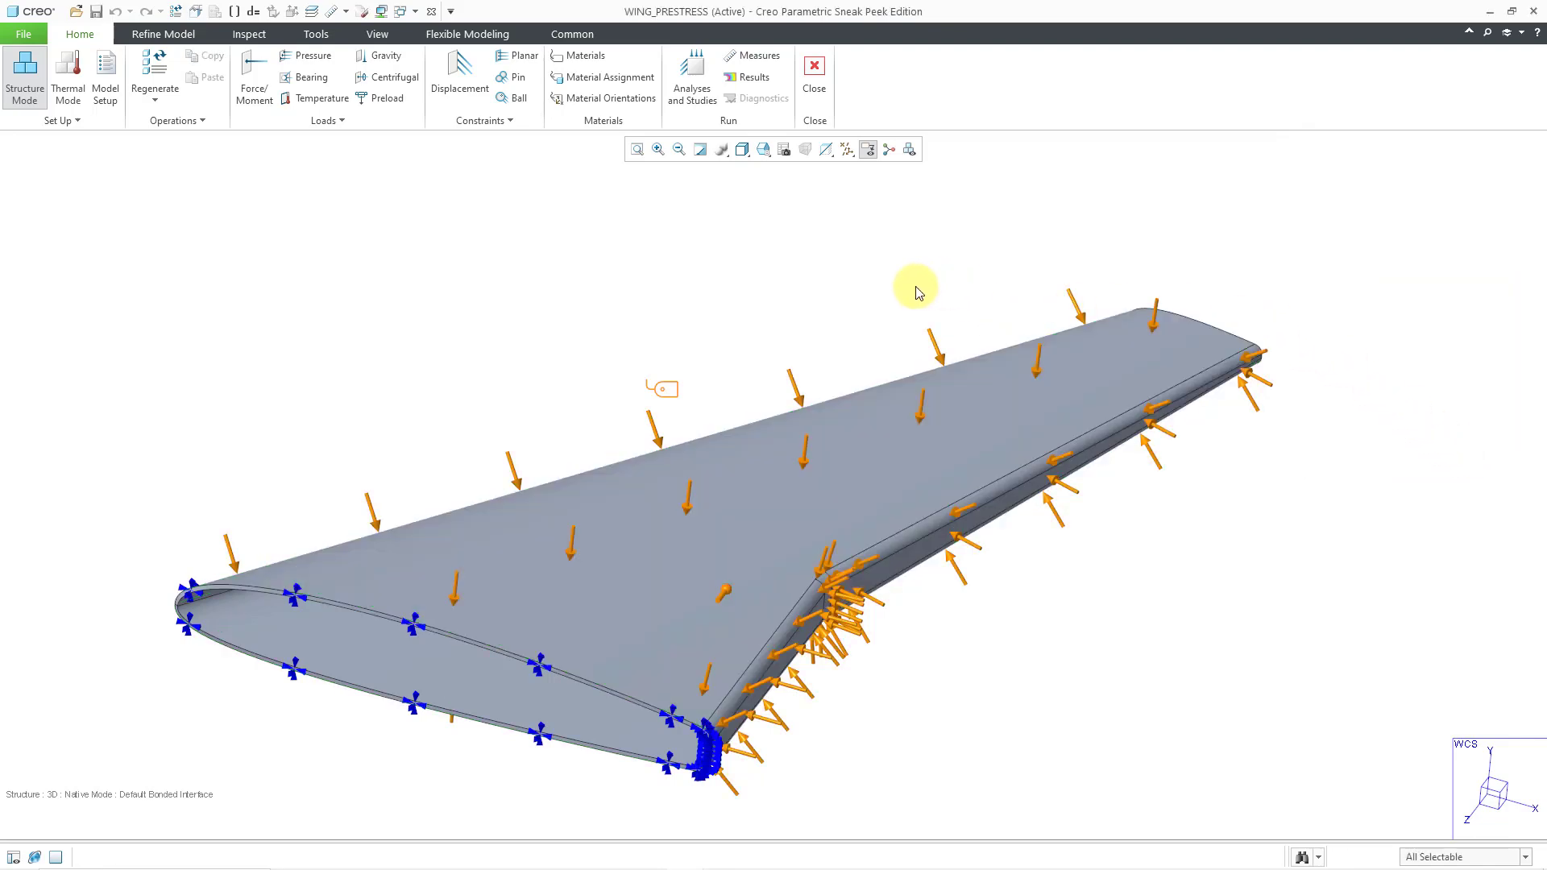
- List the loads and constraints in the model tree and delete the empty load set LoadSet1
left_click(14, 857)
scroll(107, 606, "down", 20)
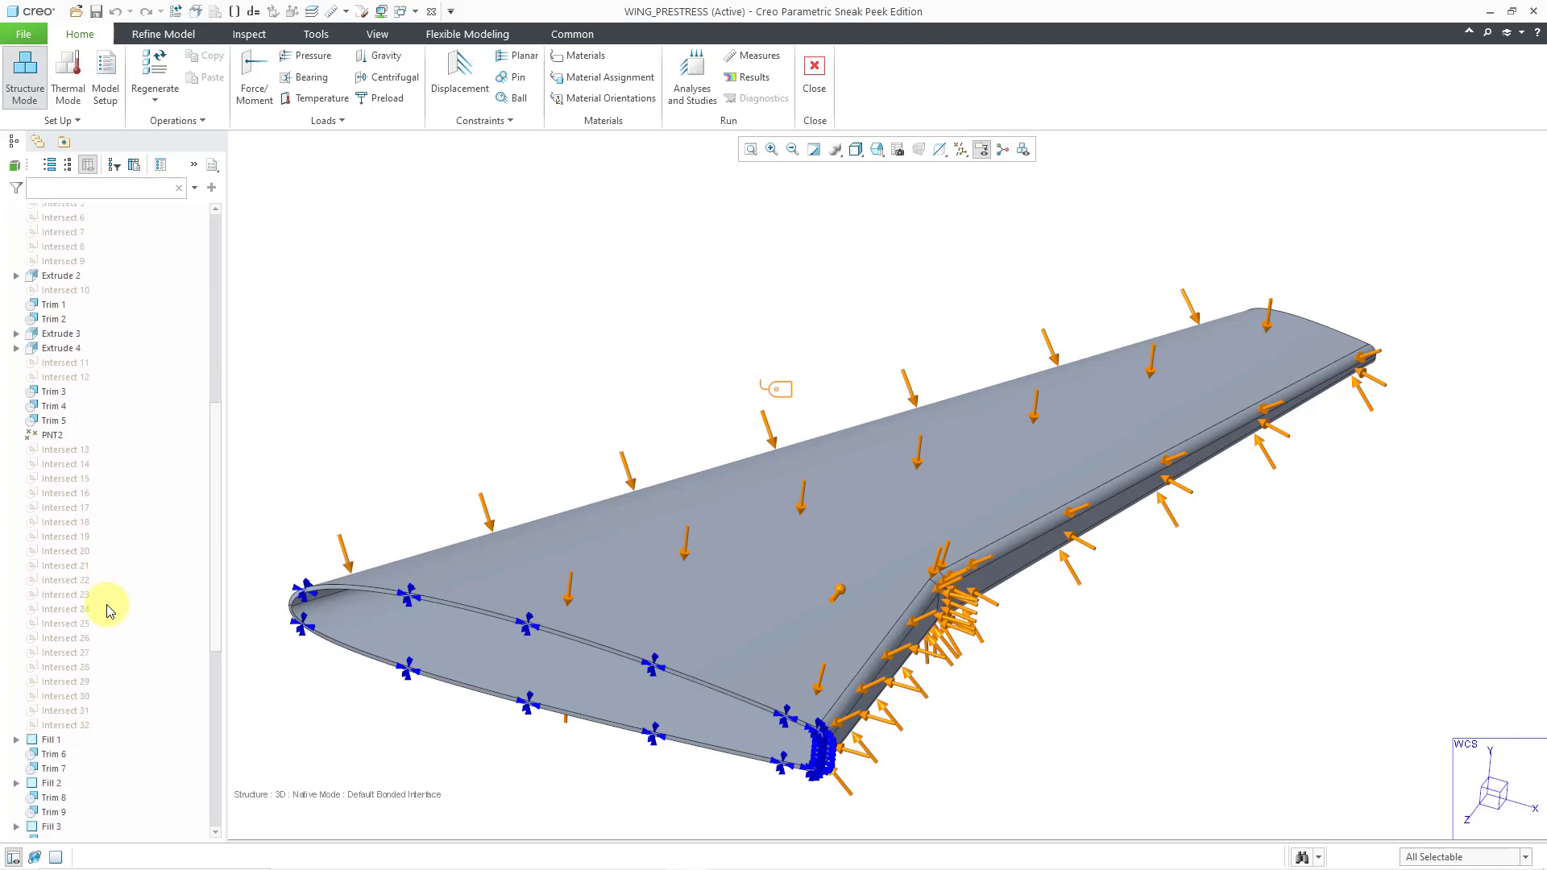
scroll(106, 606, "down", 4)
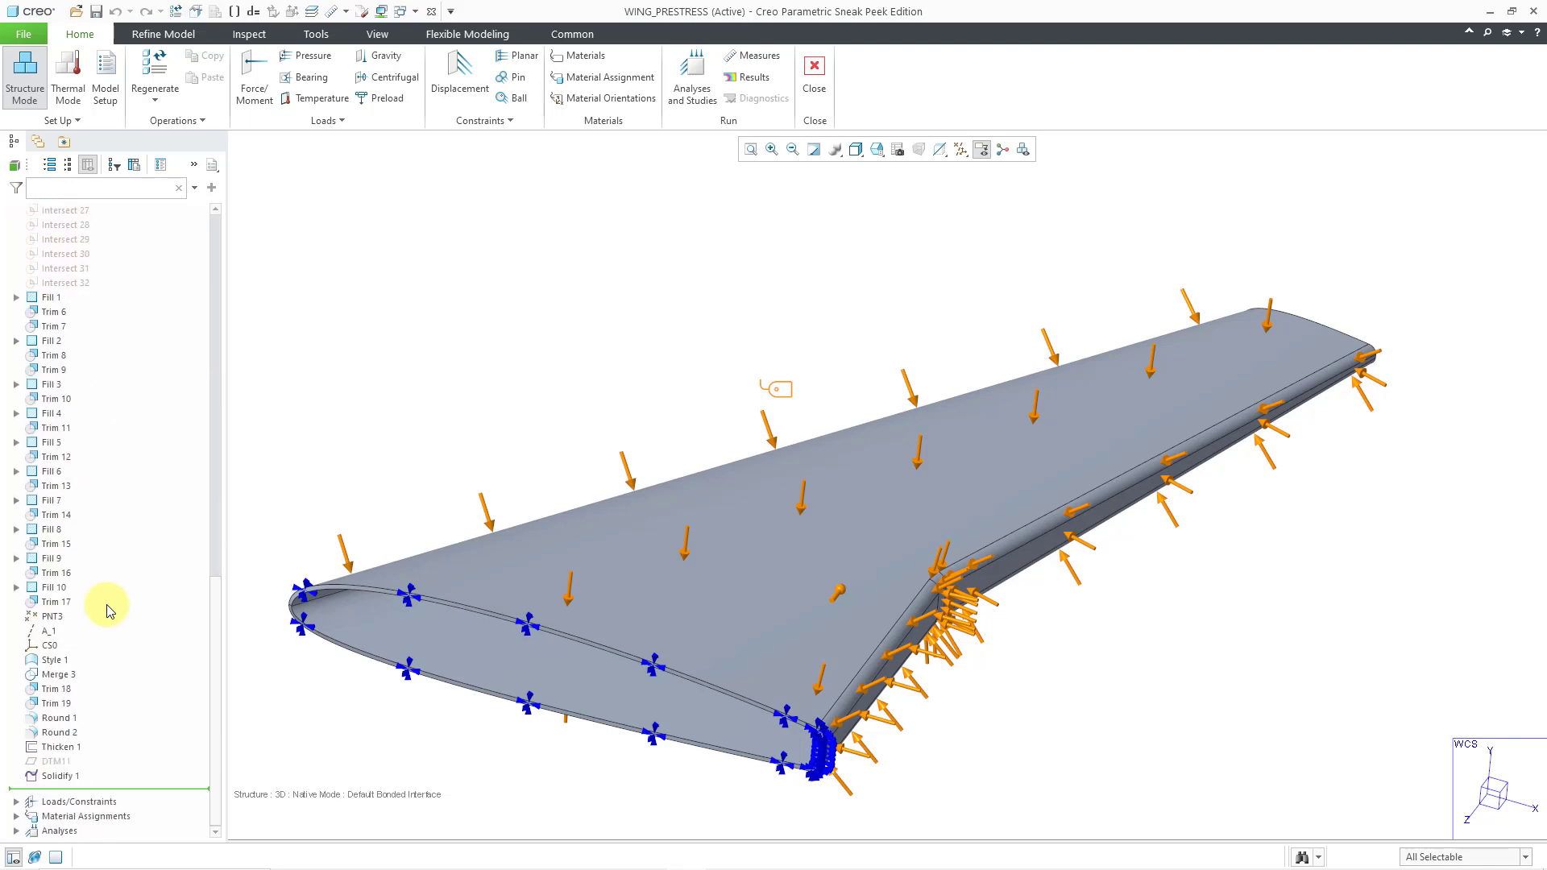
left_click(16, 802)
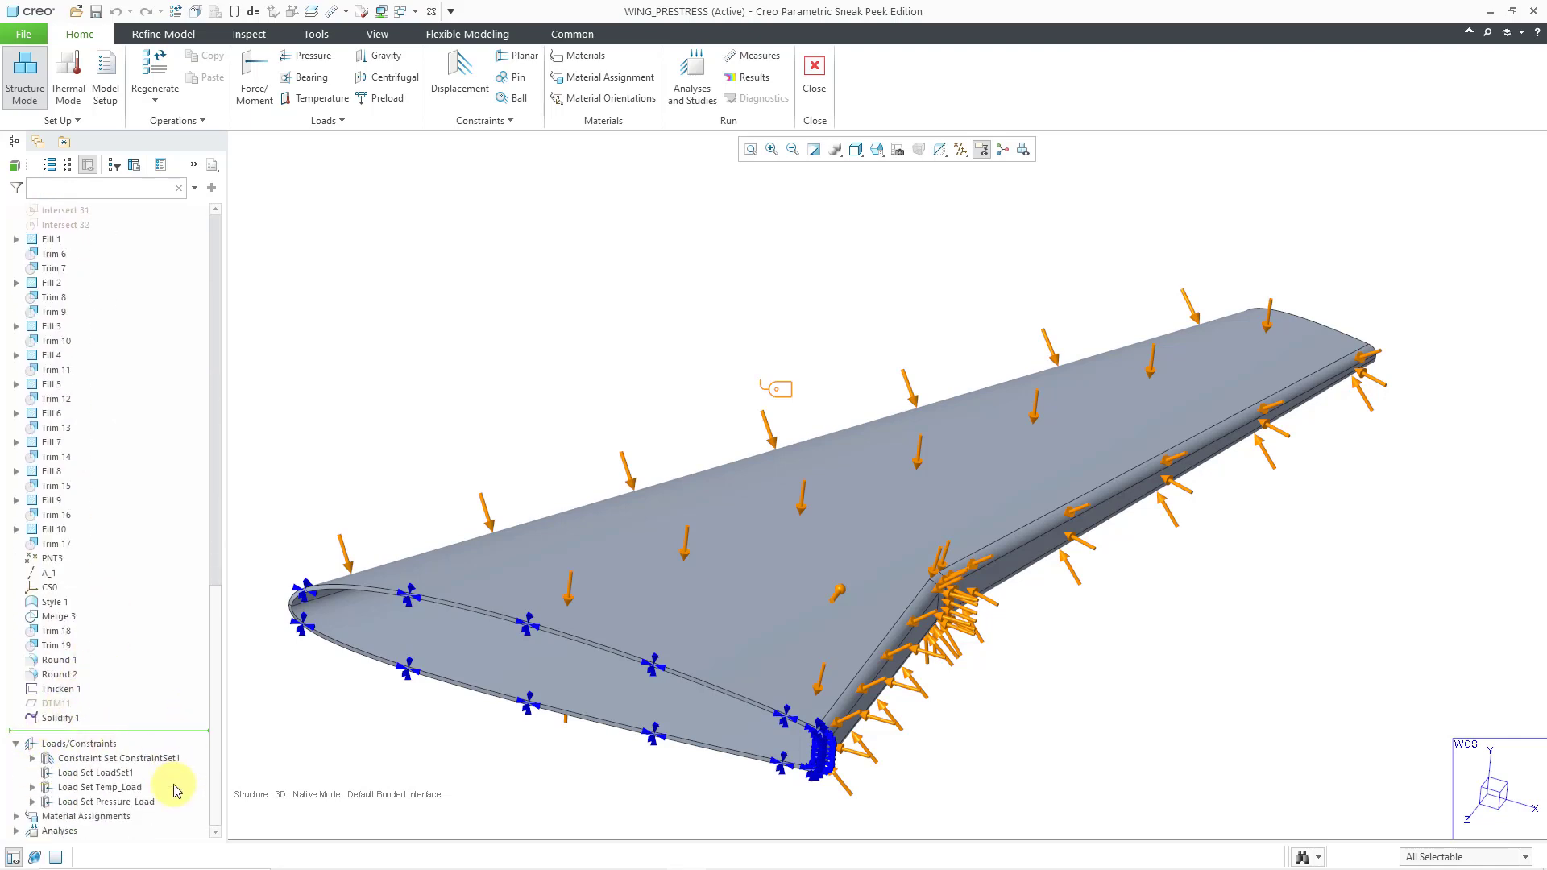
scroll(174, 786, "down", 1)
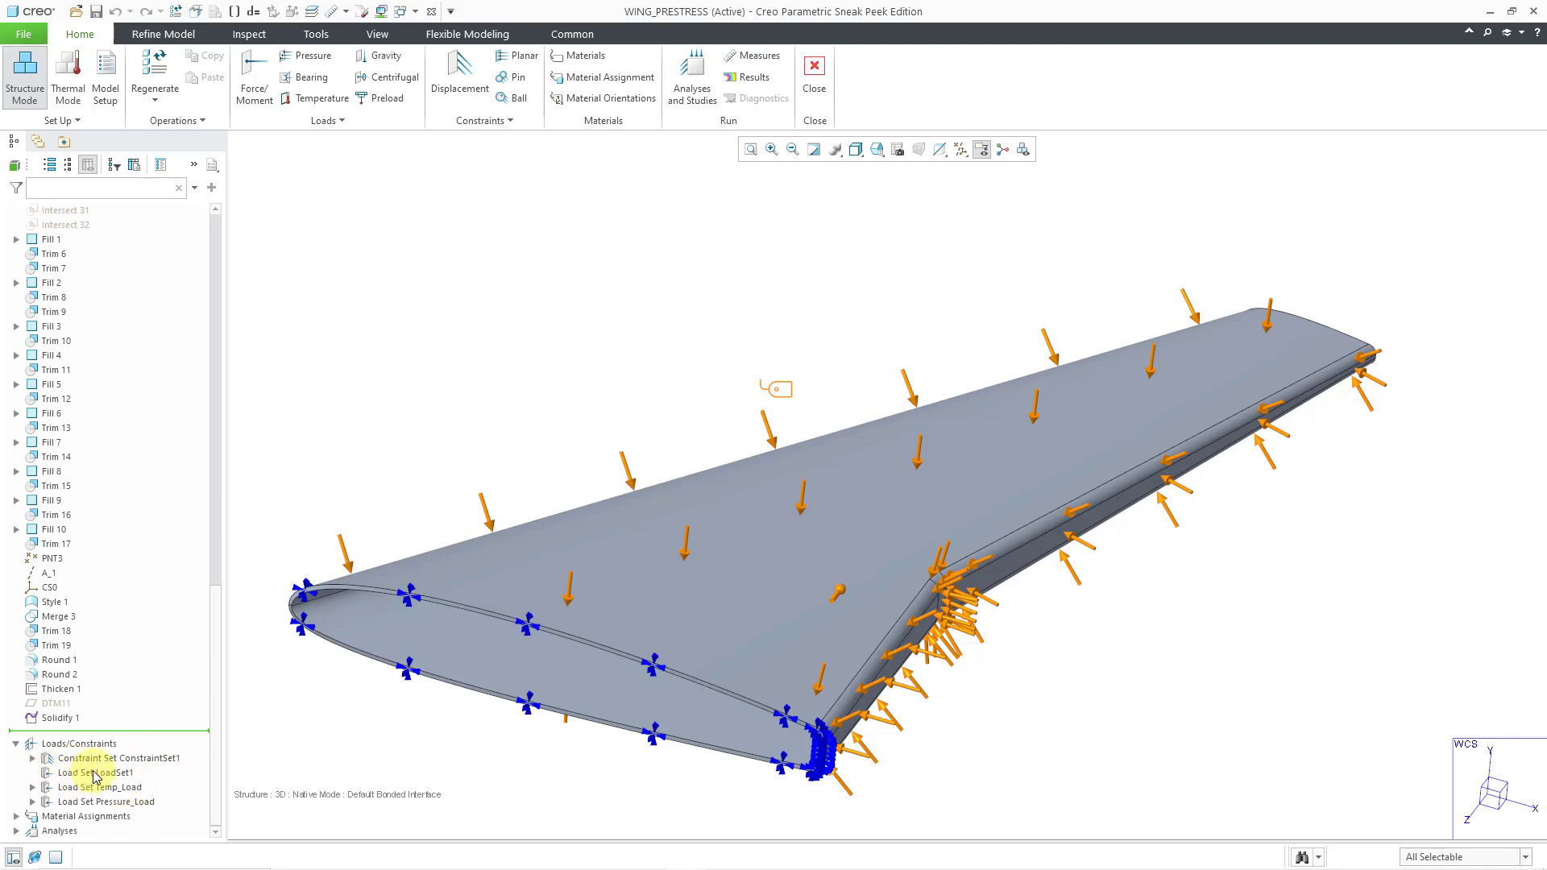
left_click(342, 125)
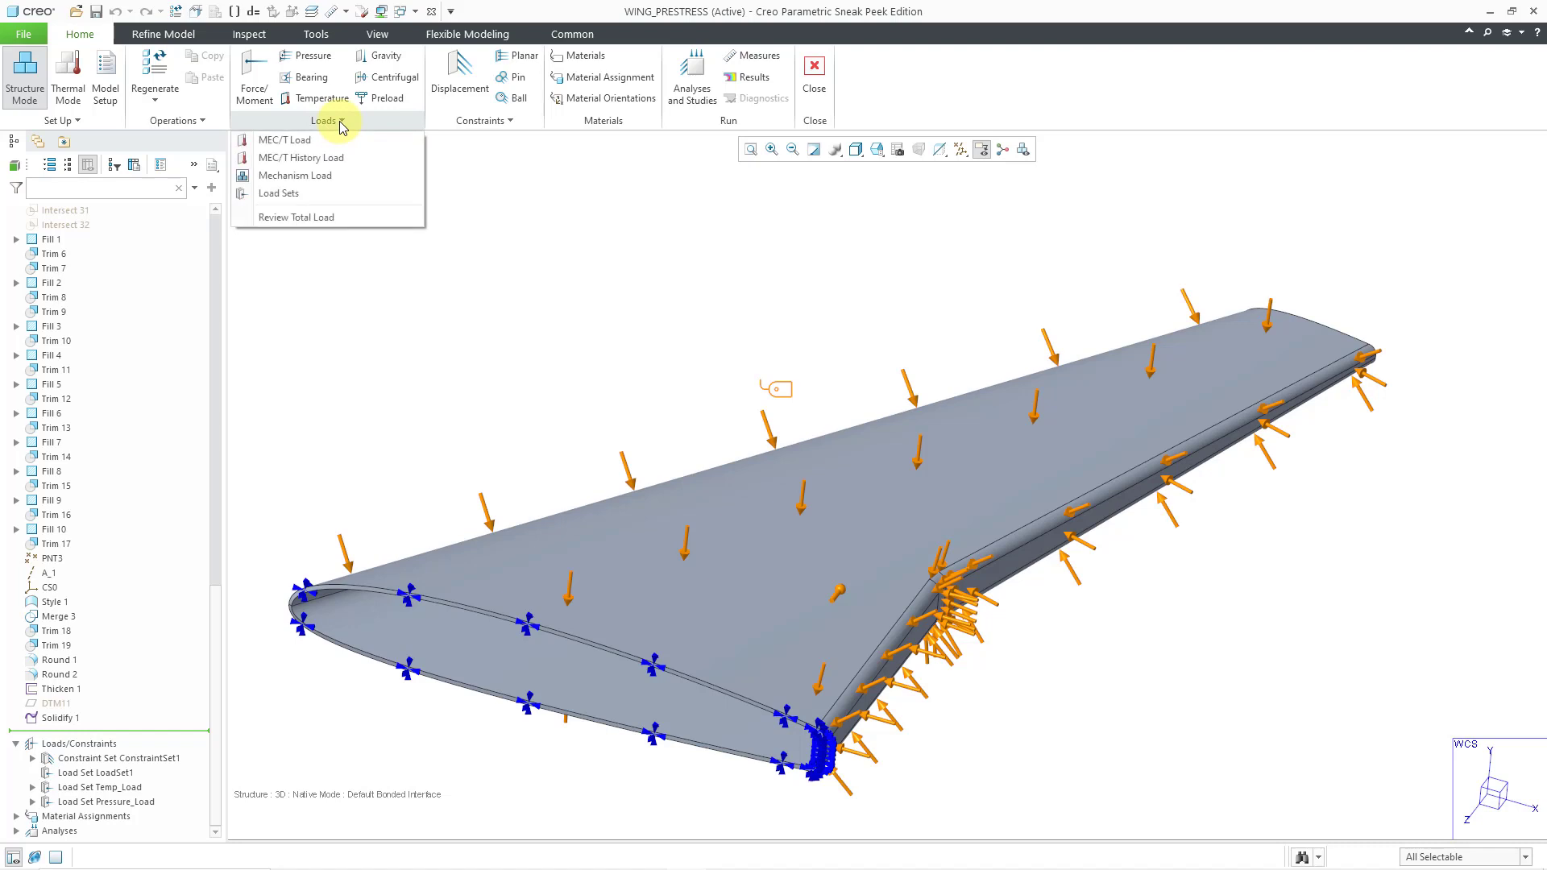
left_click(328, 195)
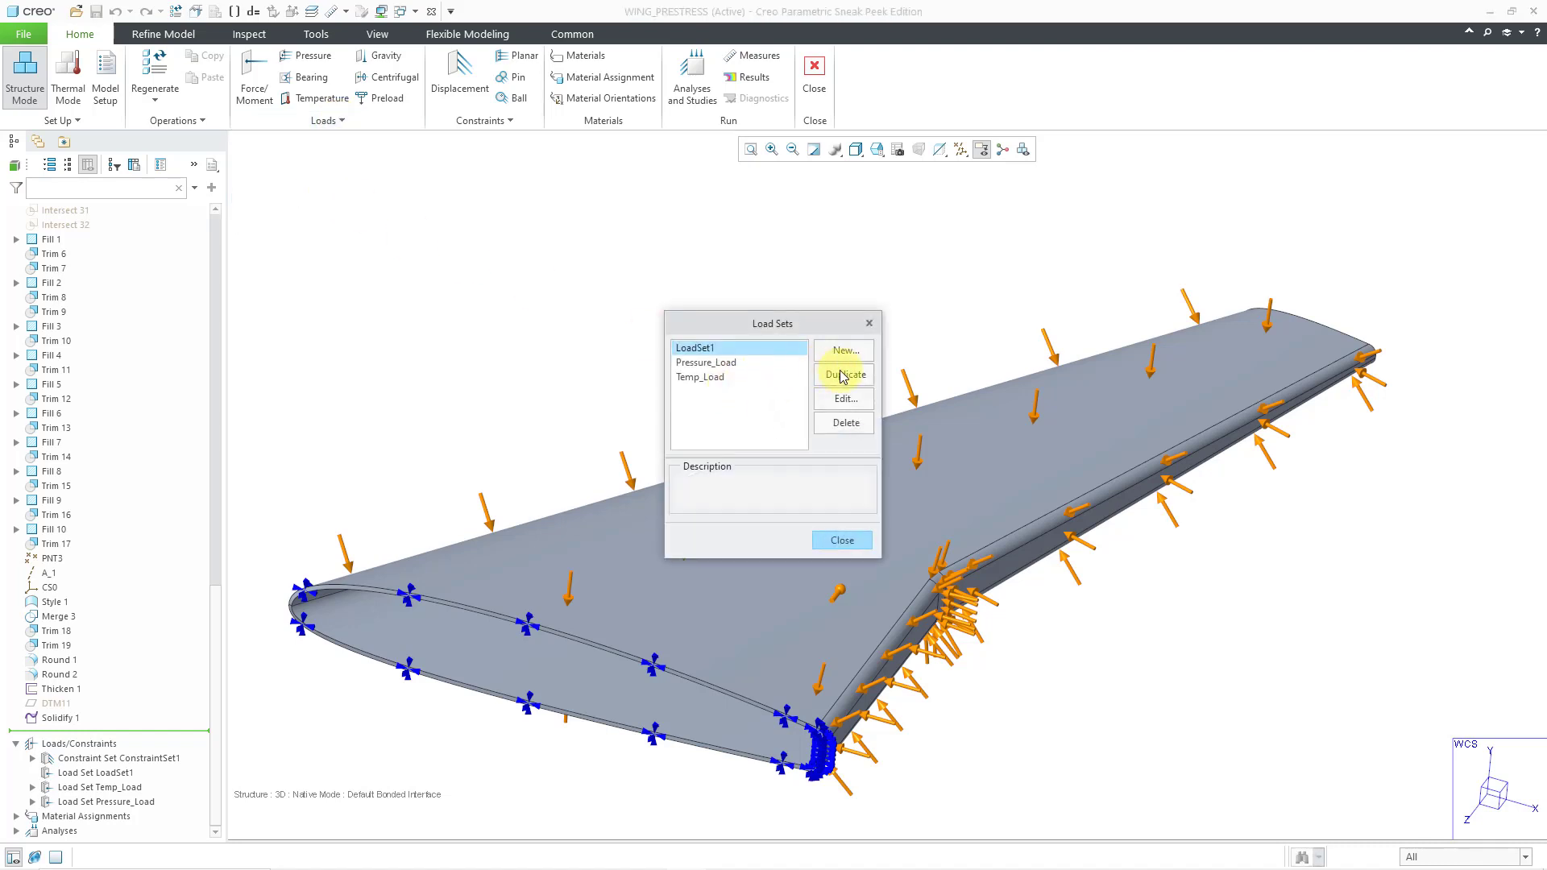
left_click(853, 426)
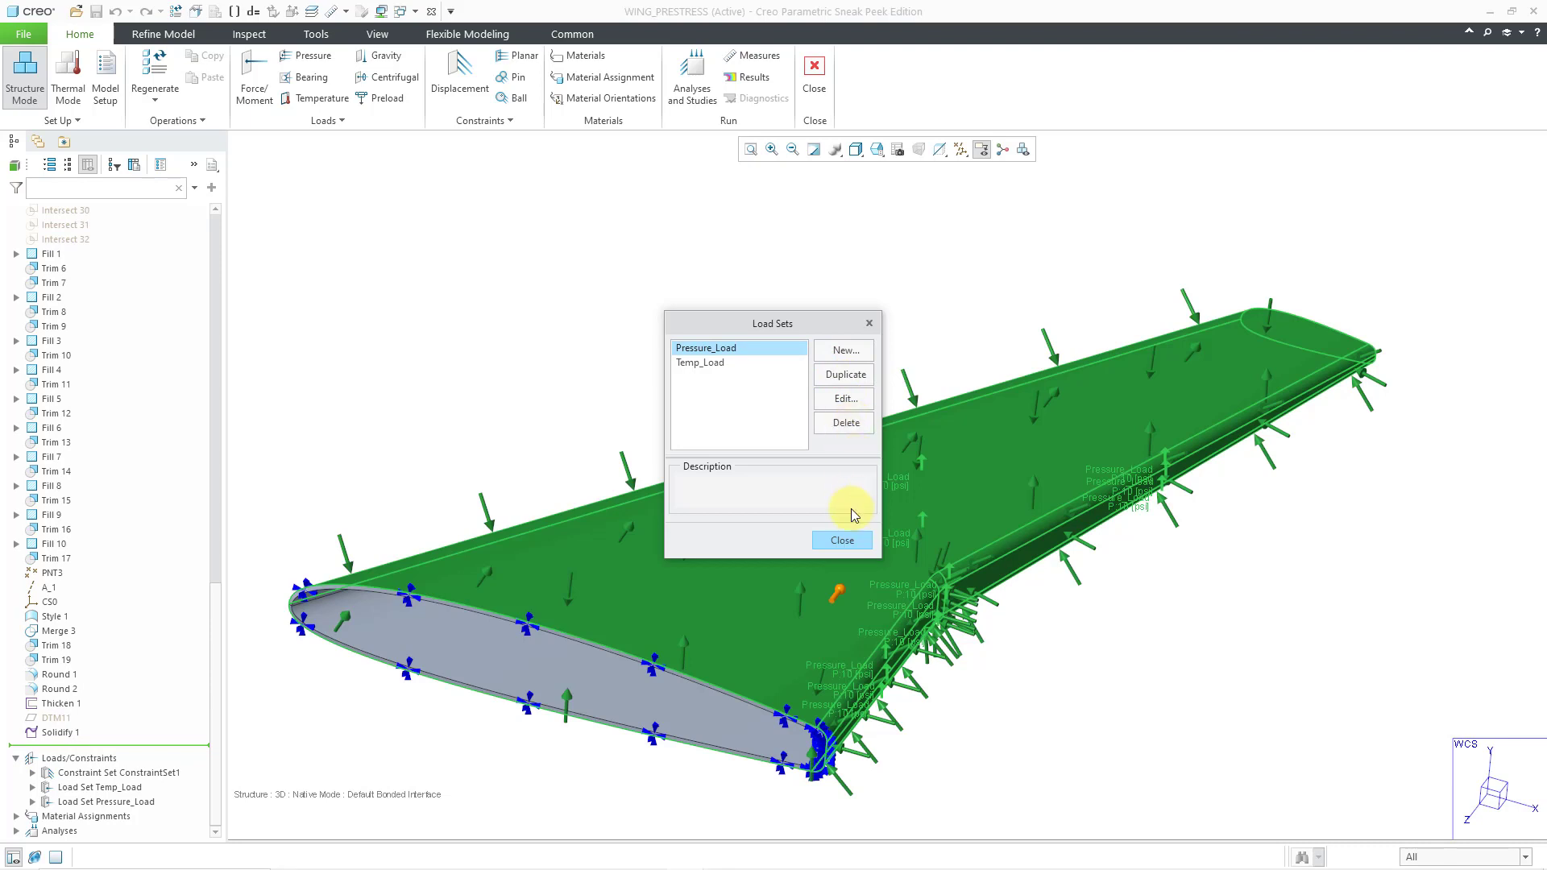
- Close the load sets list and create a new static analysis named Pressure_Load_Comparison
left_click(846, 544)
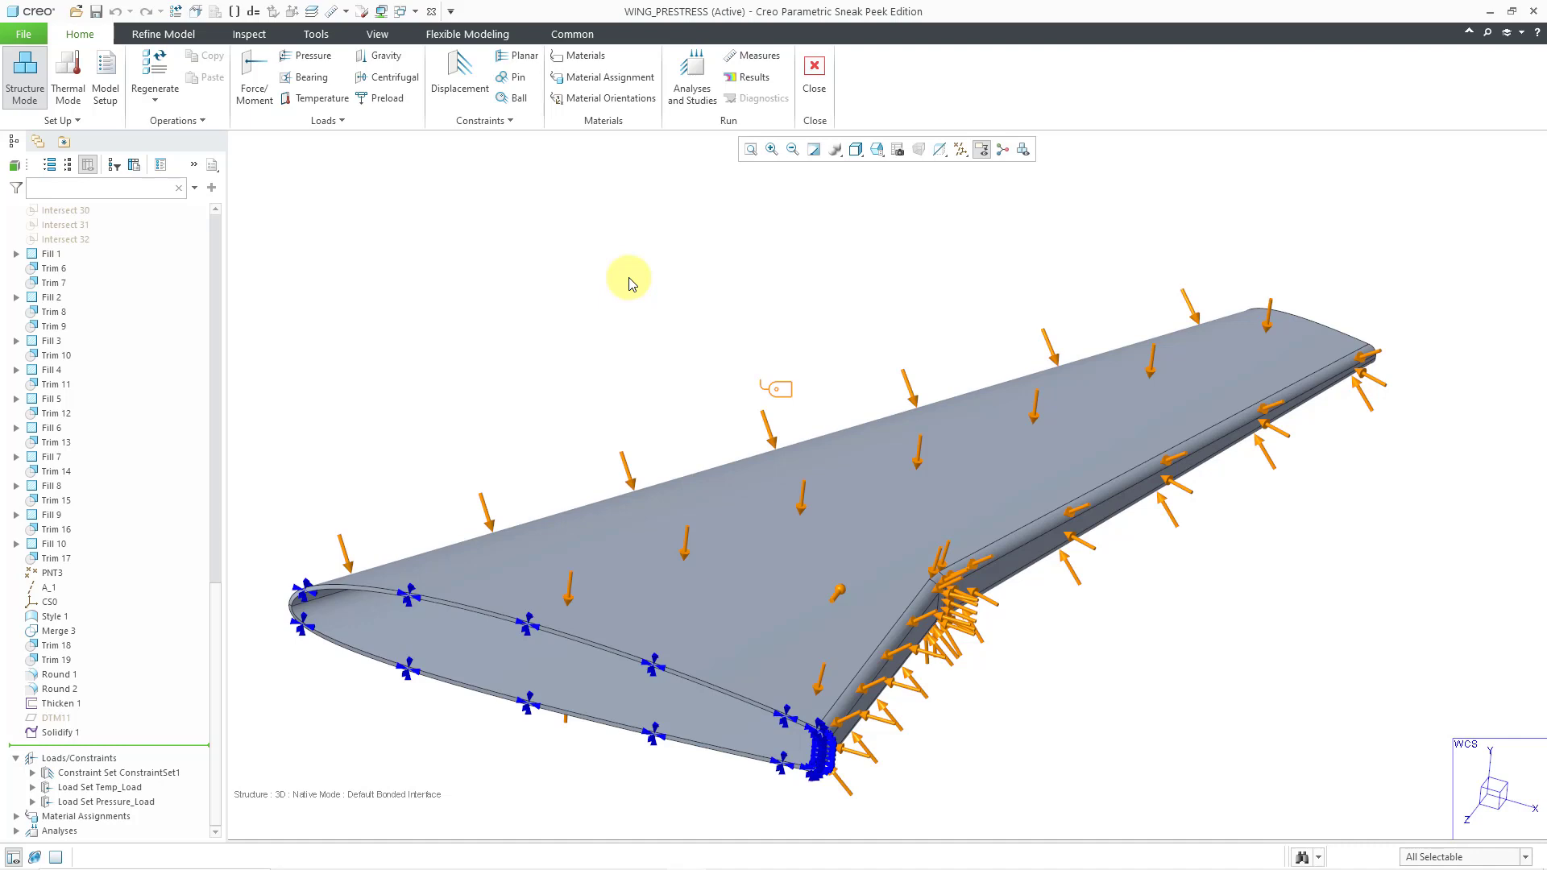
left_click(706, 90)
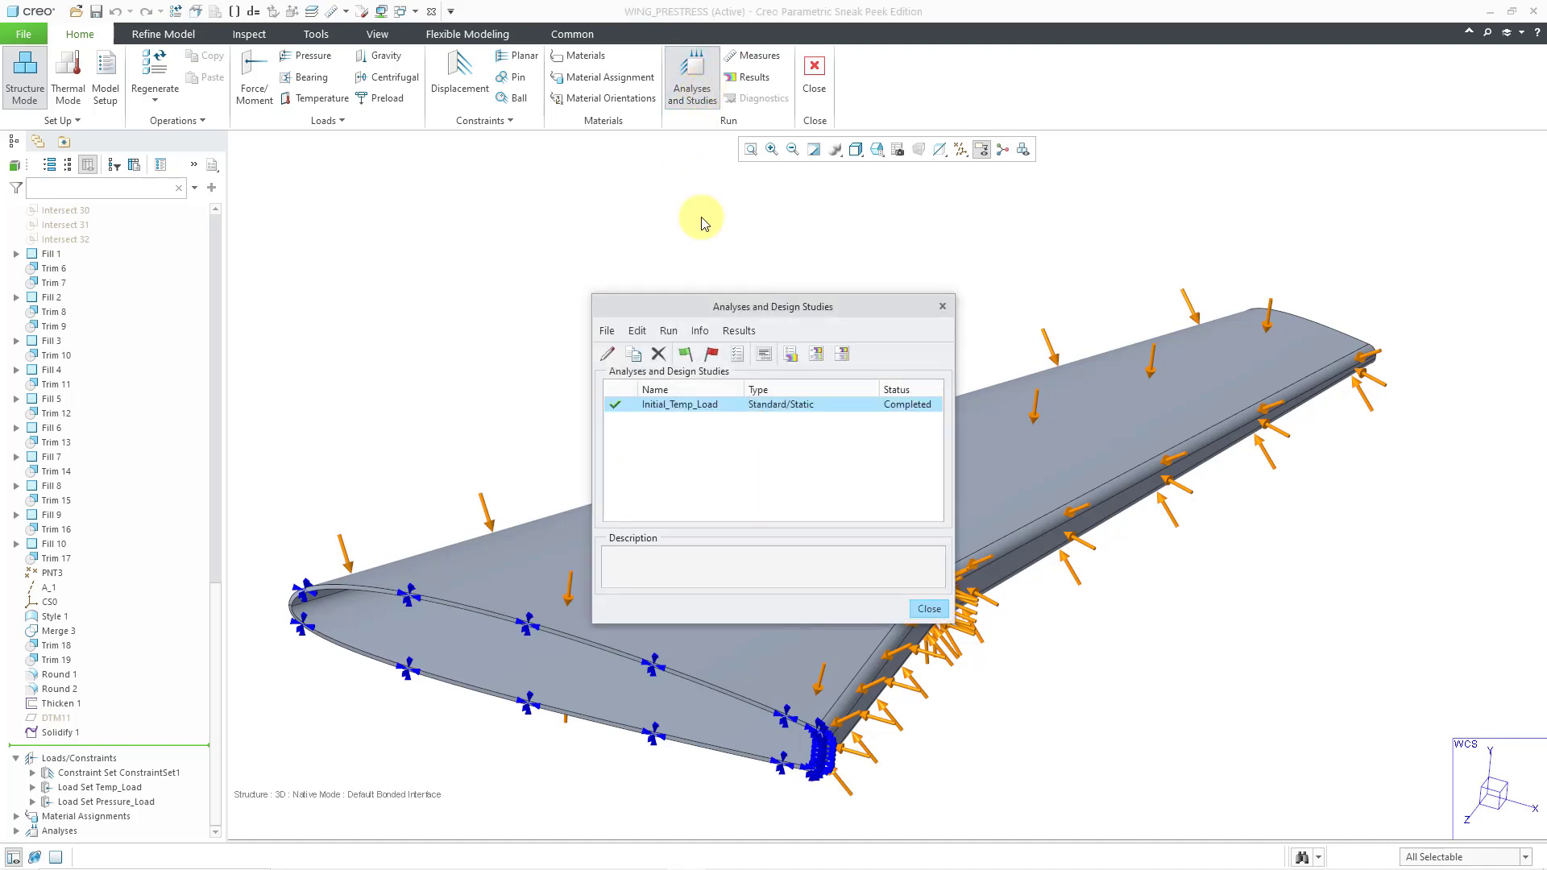
left_click(609, 332)
left_click(624, 355)
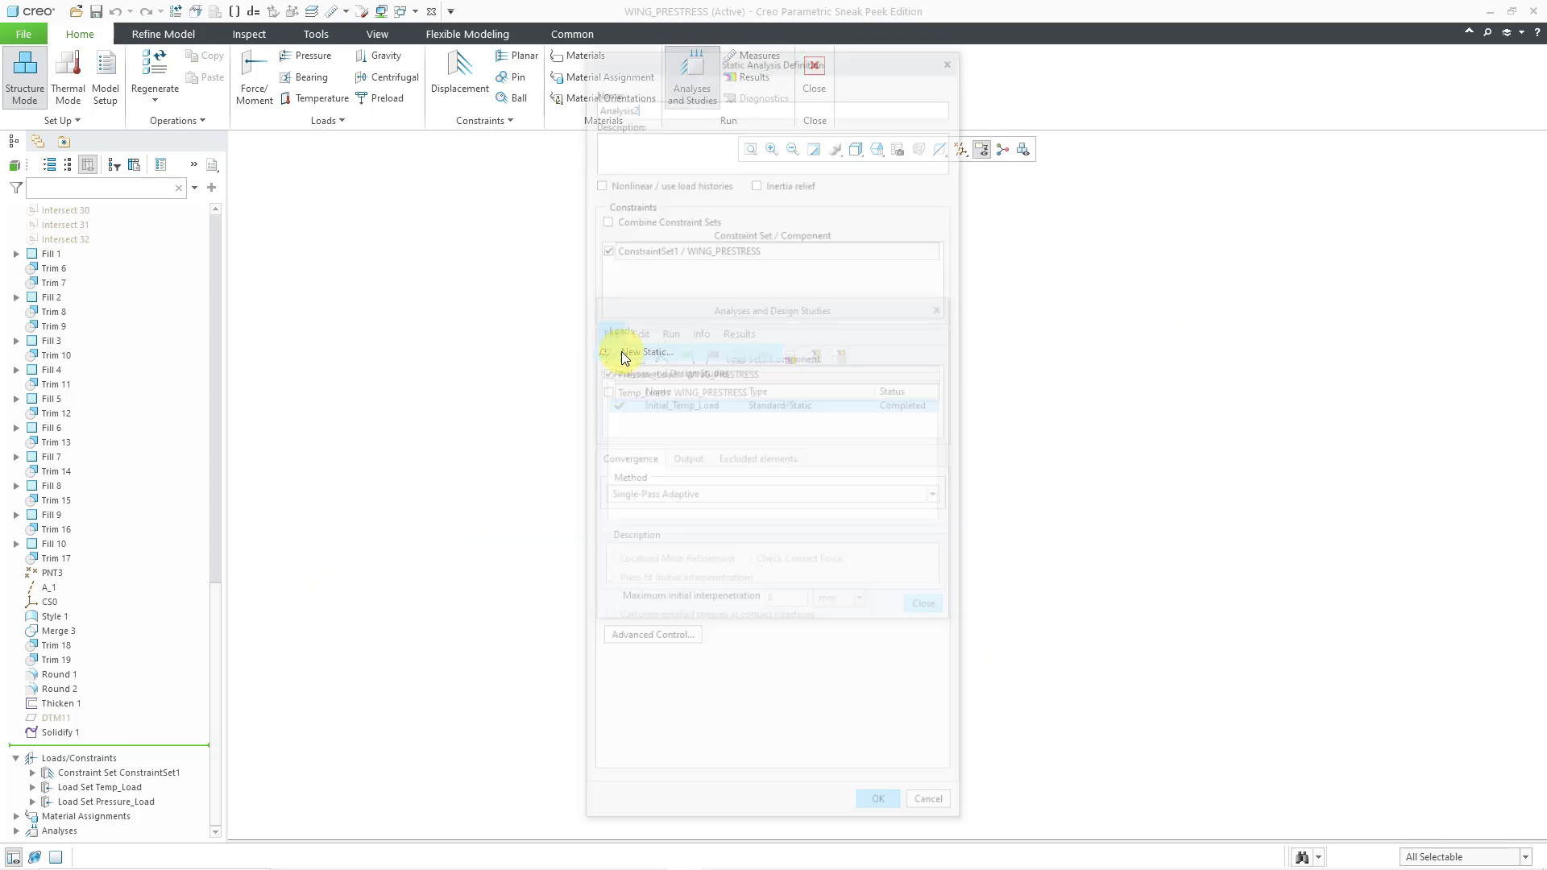
left_click_drag(669, 101, 583, 101)
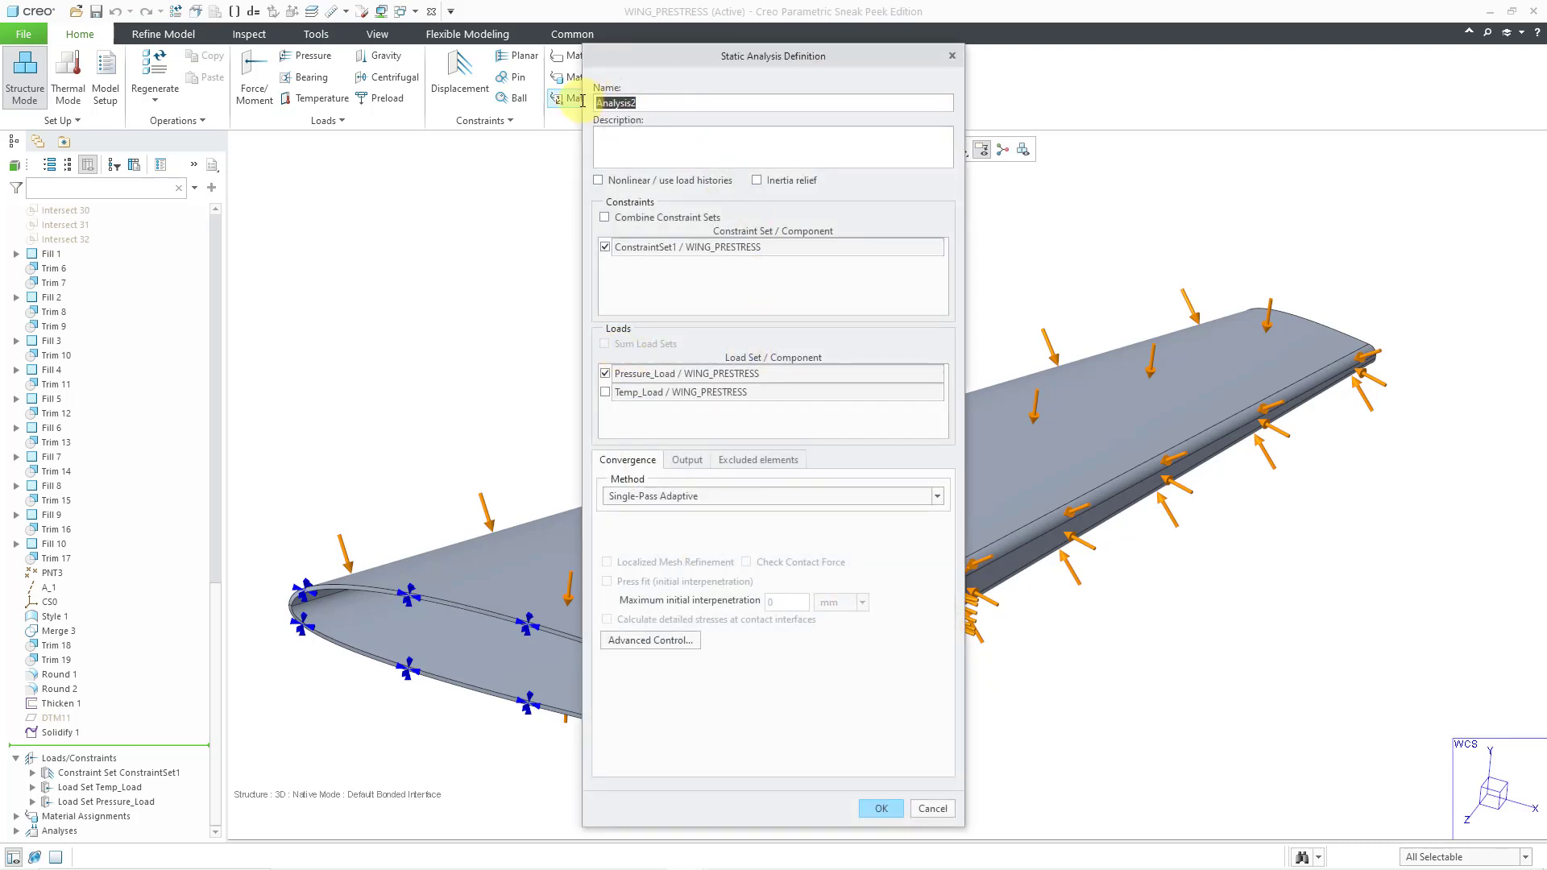
type("Pressure_Load_Comparison")
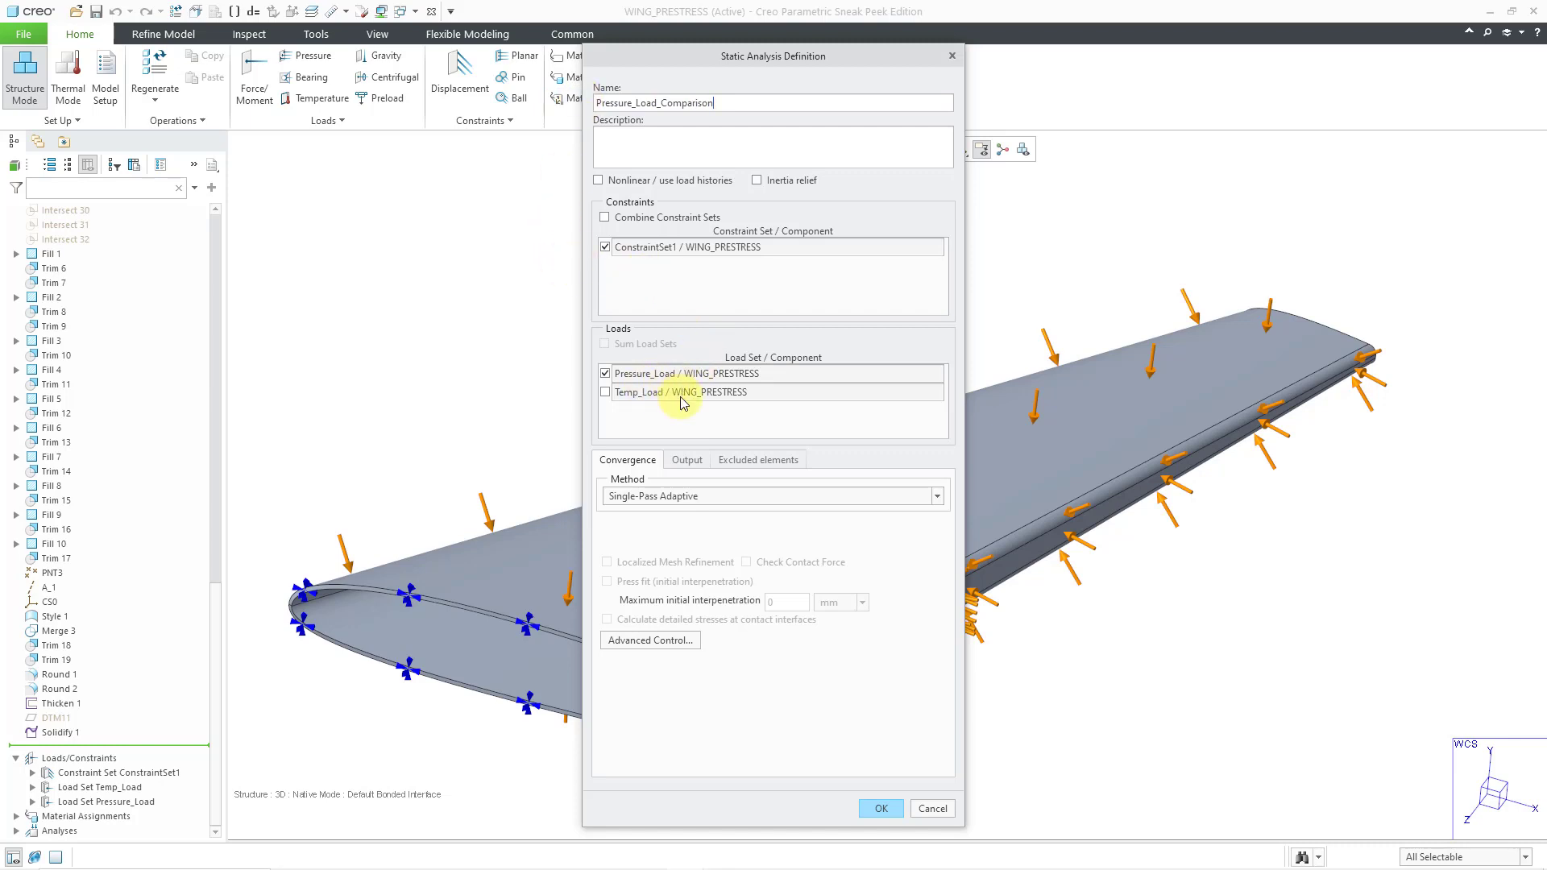
- Set the analysis to Multi-Pass Adaptive with maximum polynomial order 9 and 5 percent convergence, and accept the definition
left_click(728, 493)
left_click(733, 515)
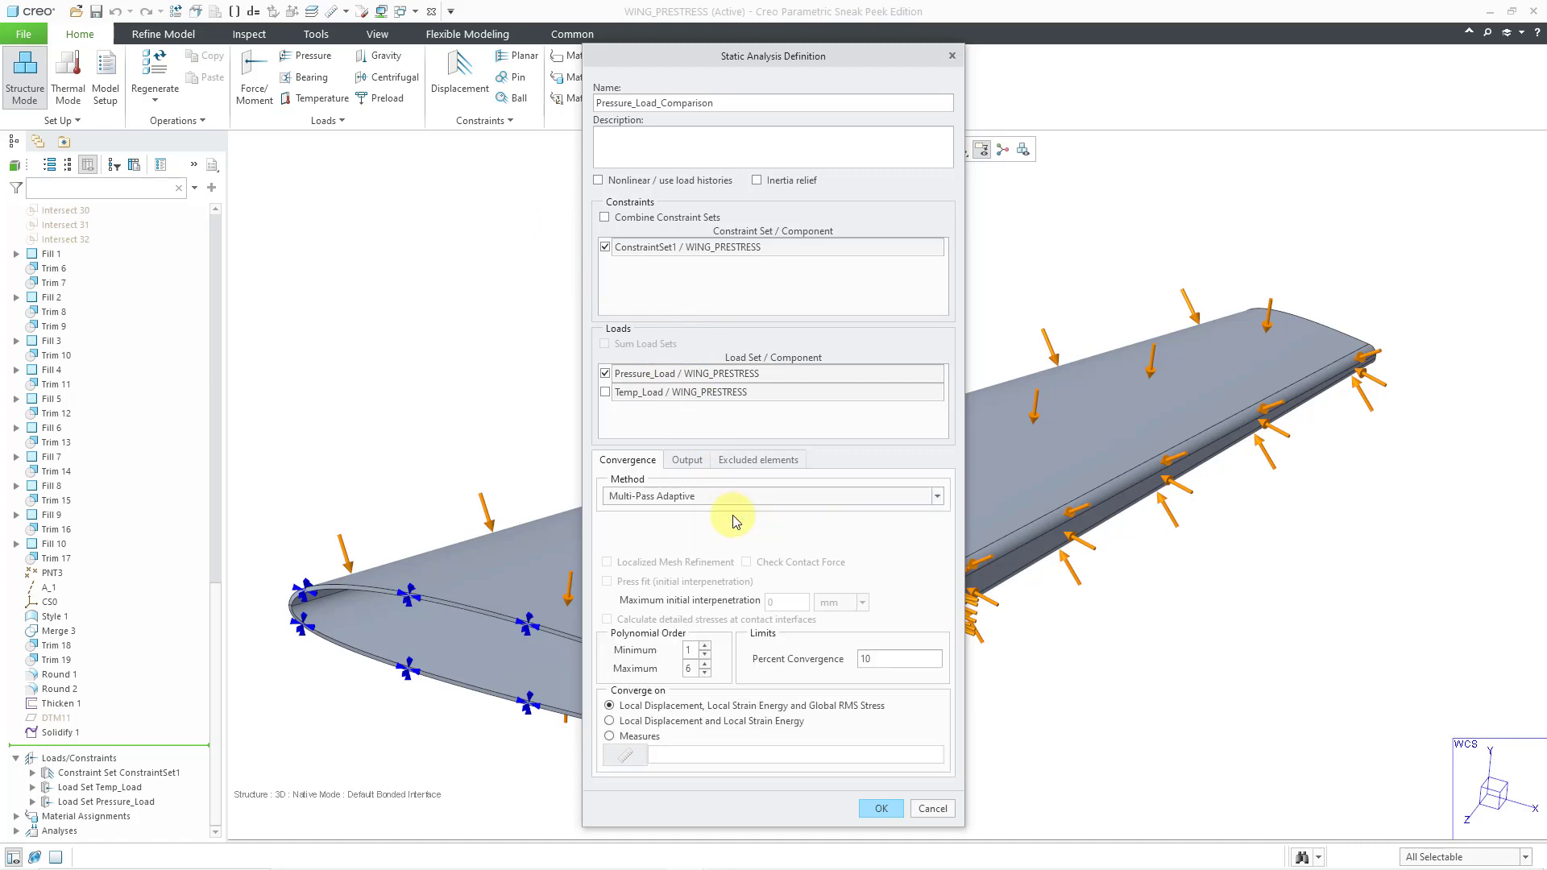
left_click(706, 665)
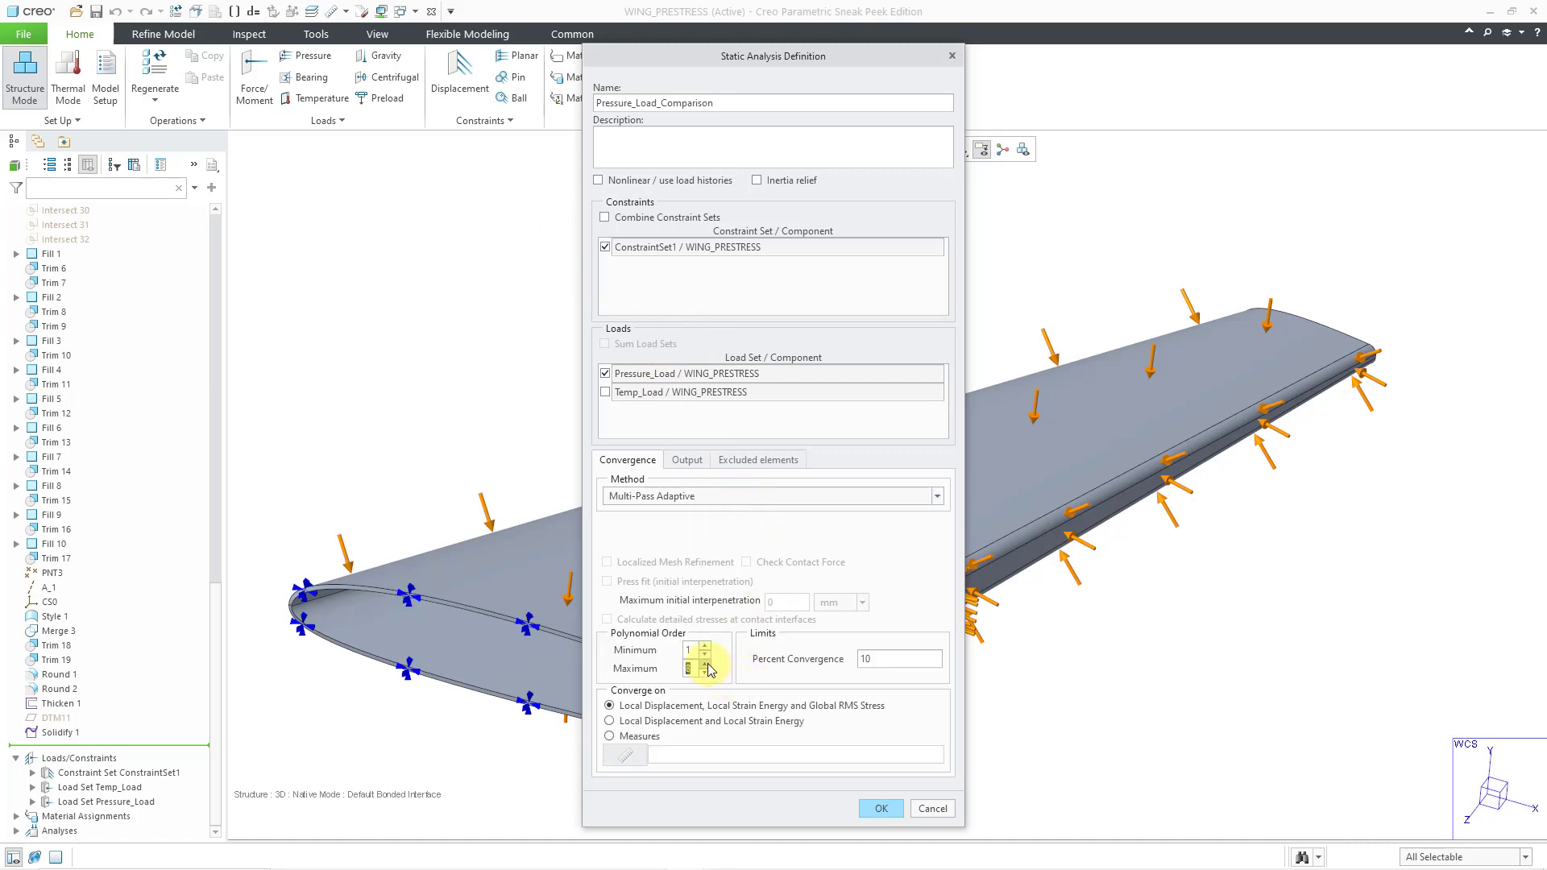
type("9")
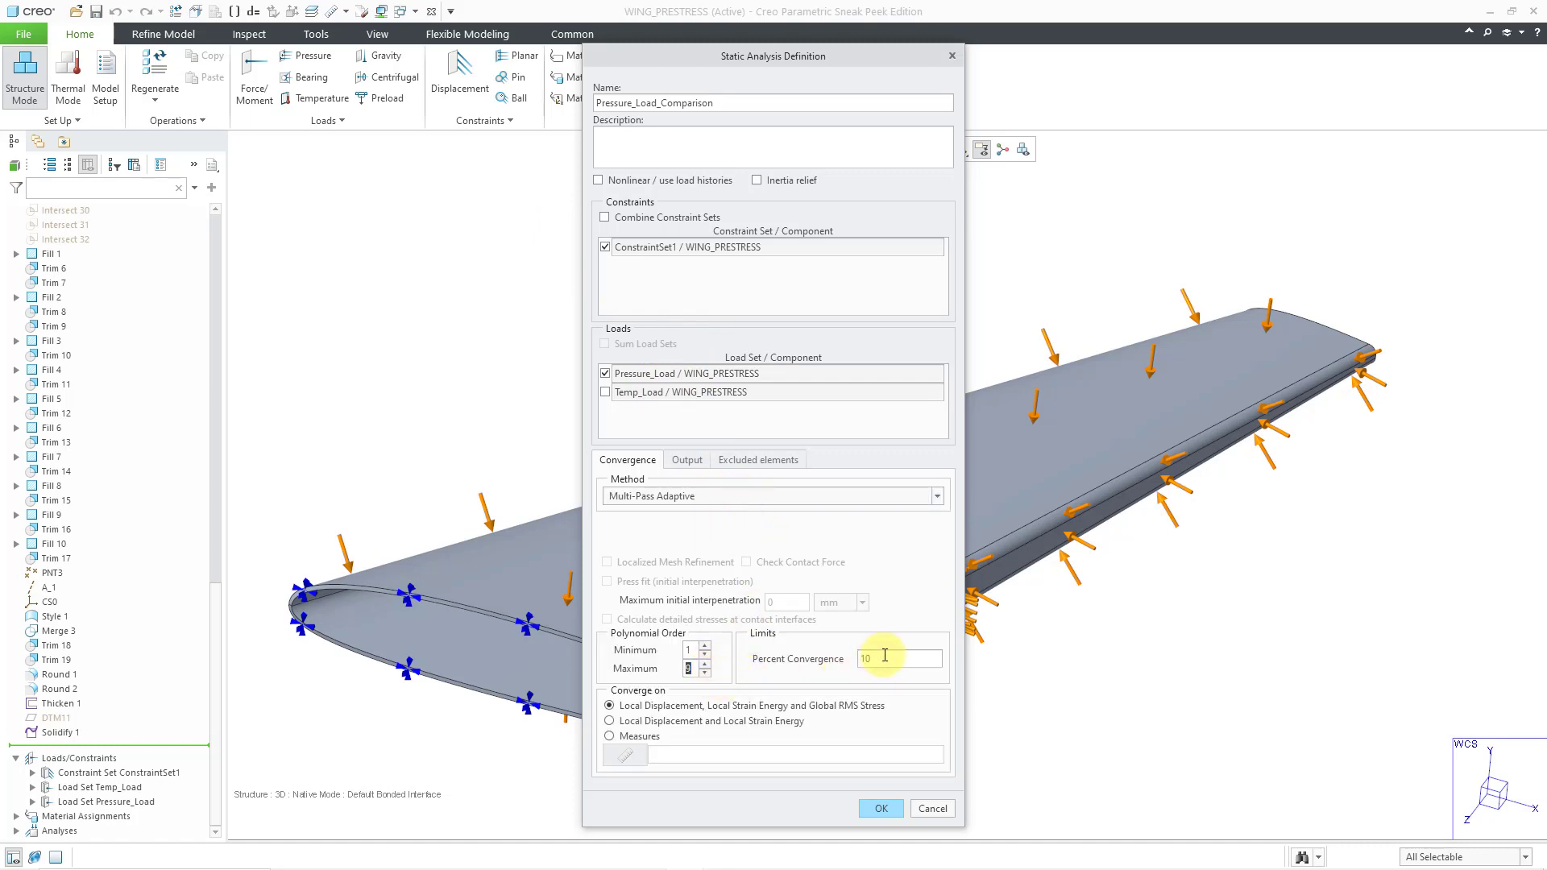
left_click_drag(886, 658, 822, 659)
type("5")
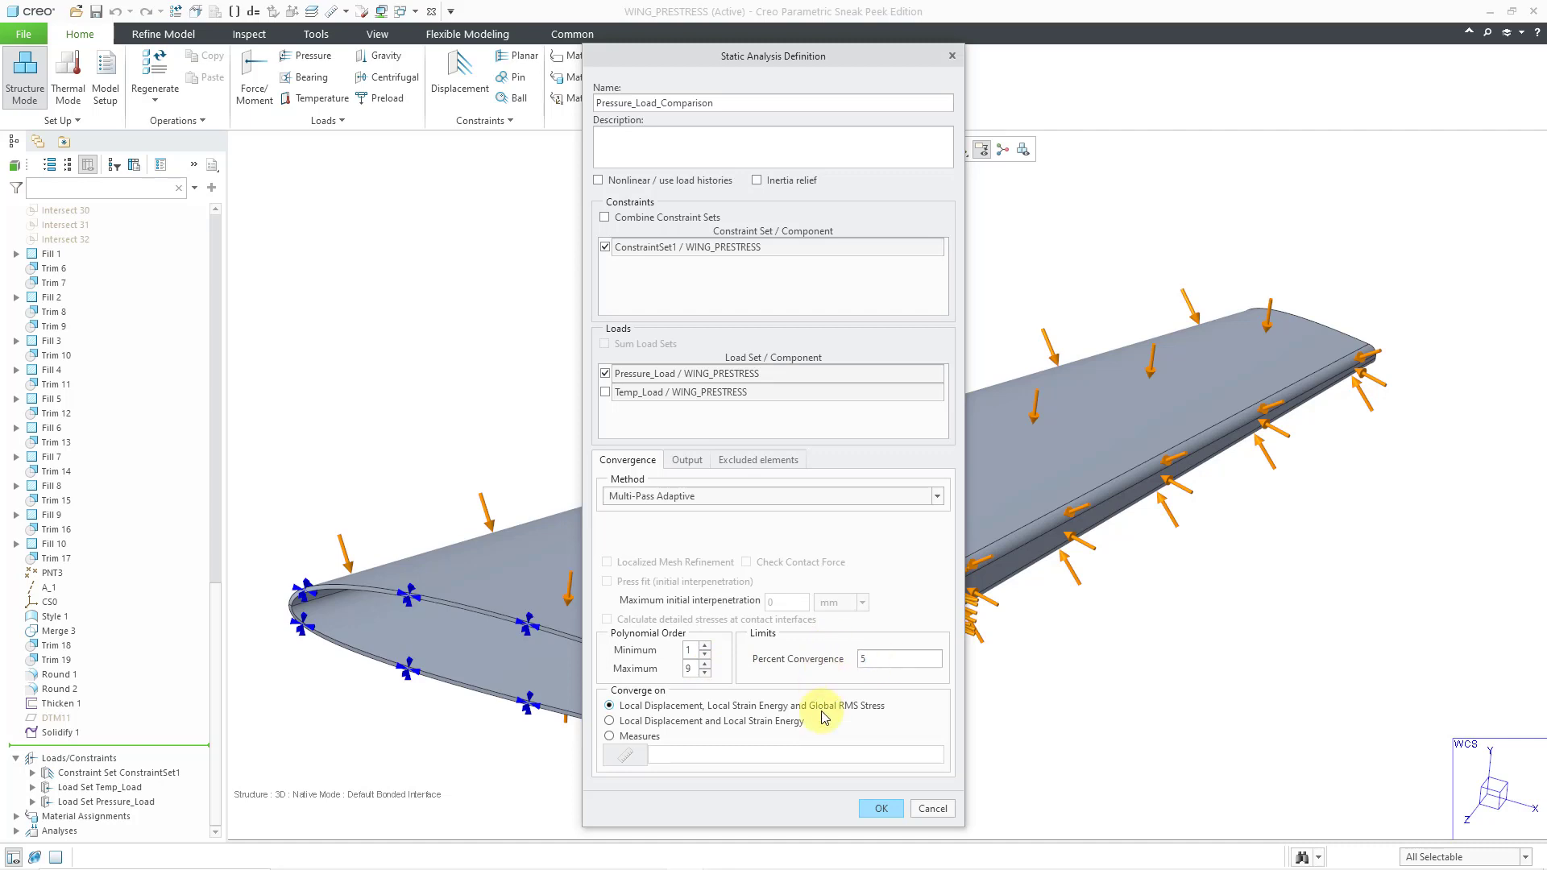
left_click(880, 809)
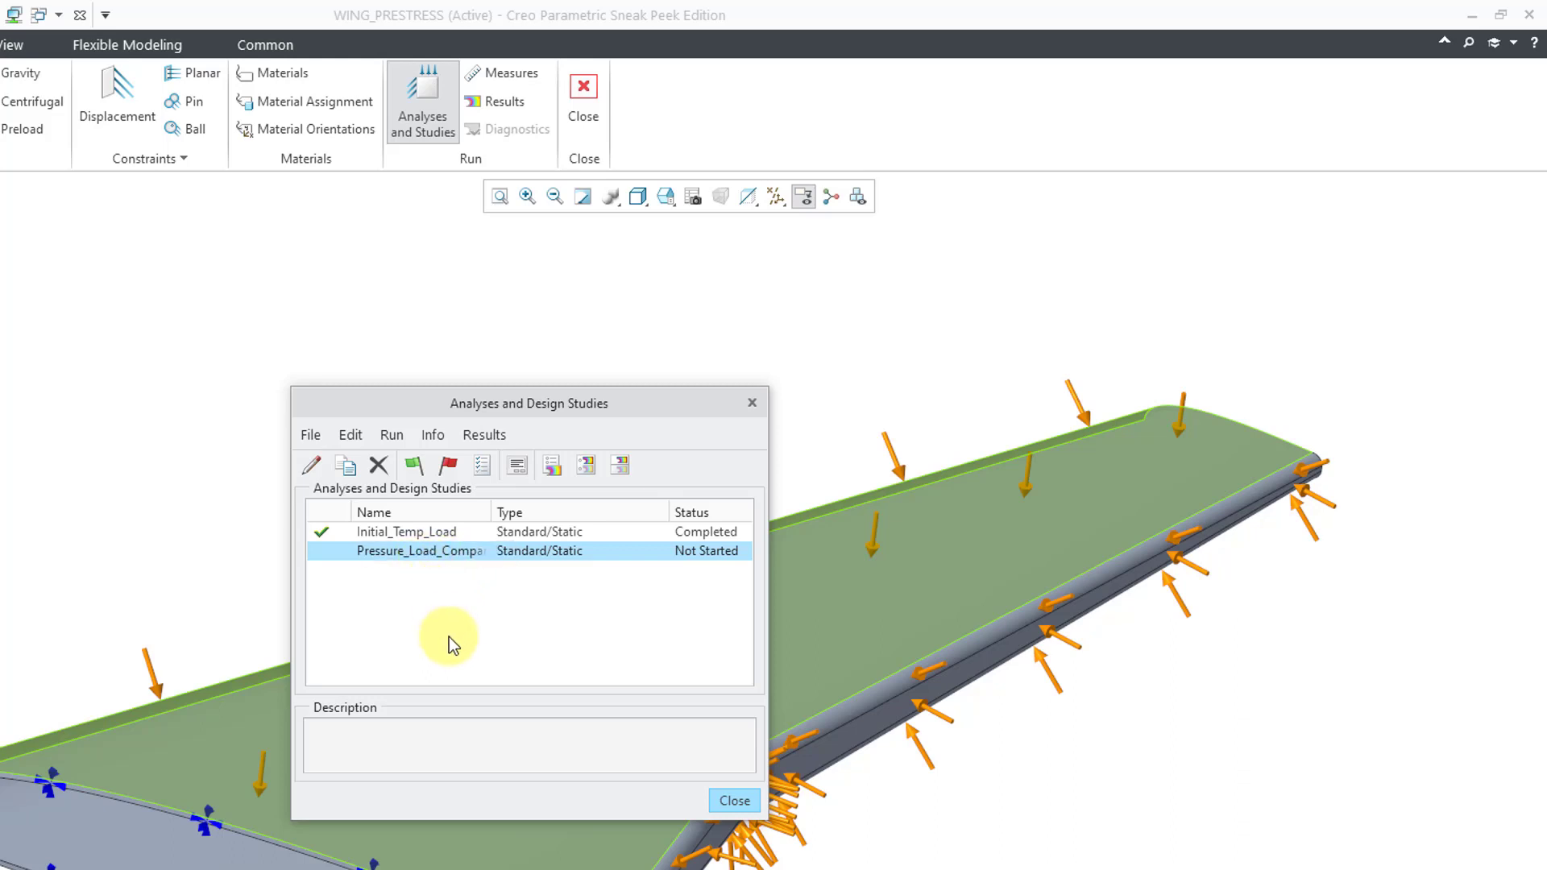
- Run the Pressure_Load_Comparison analysis with interactive diagnostics, check its run status and close the report
left_click(412, 466)
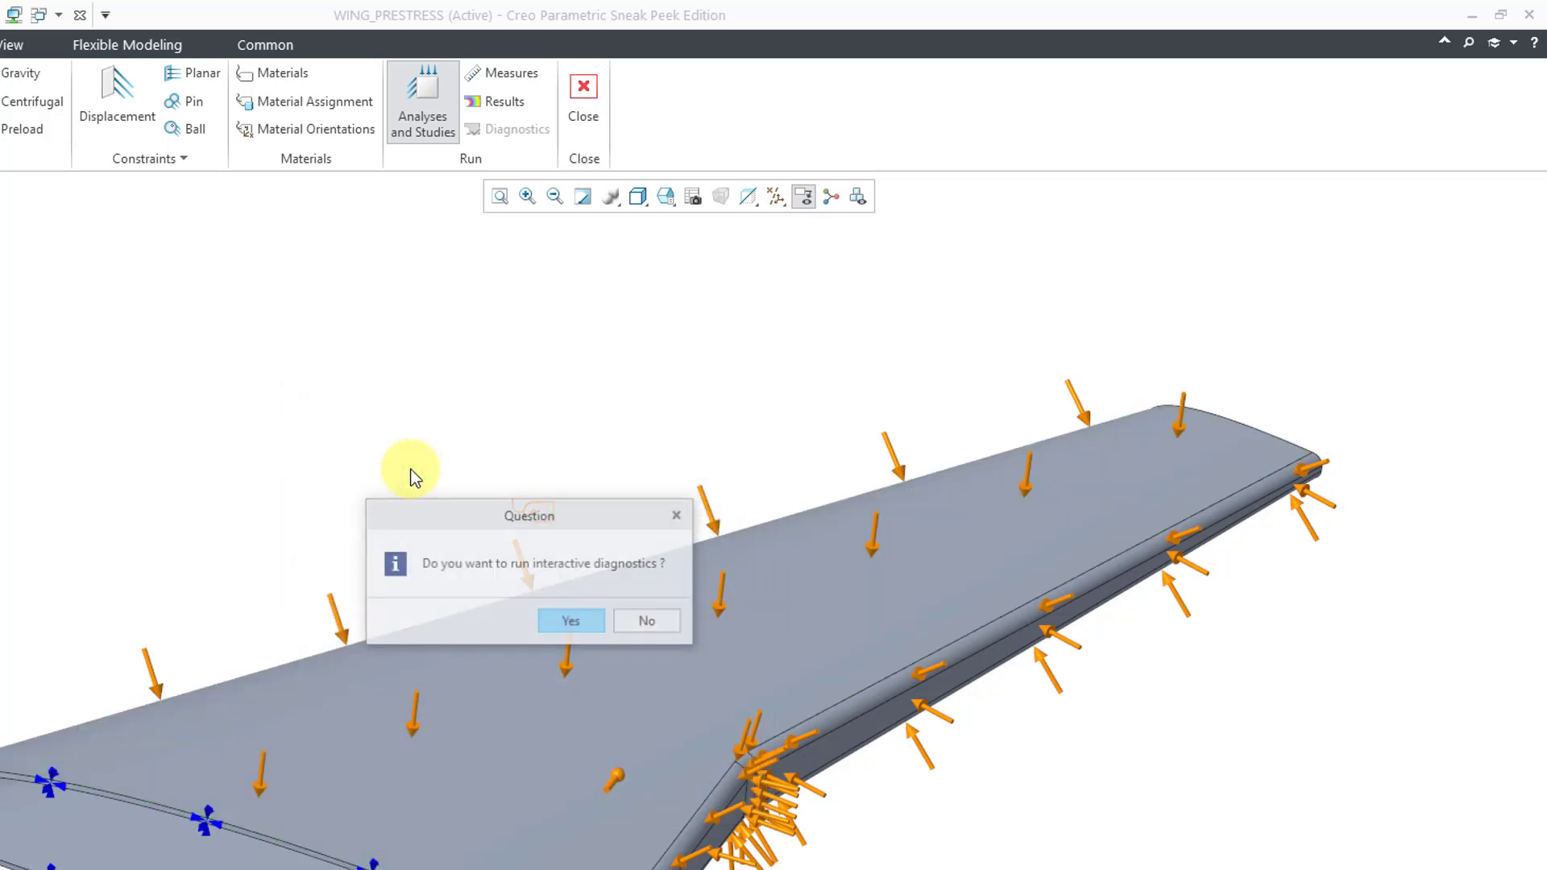
left_click(570, 621)
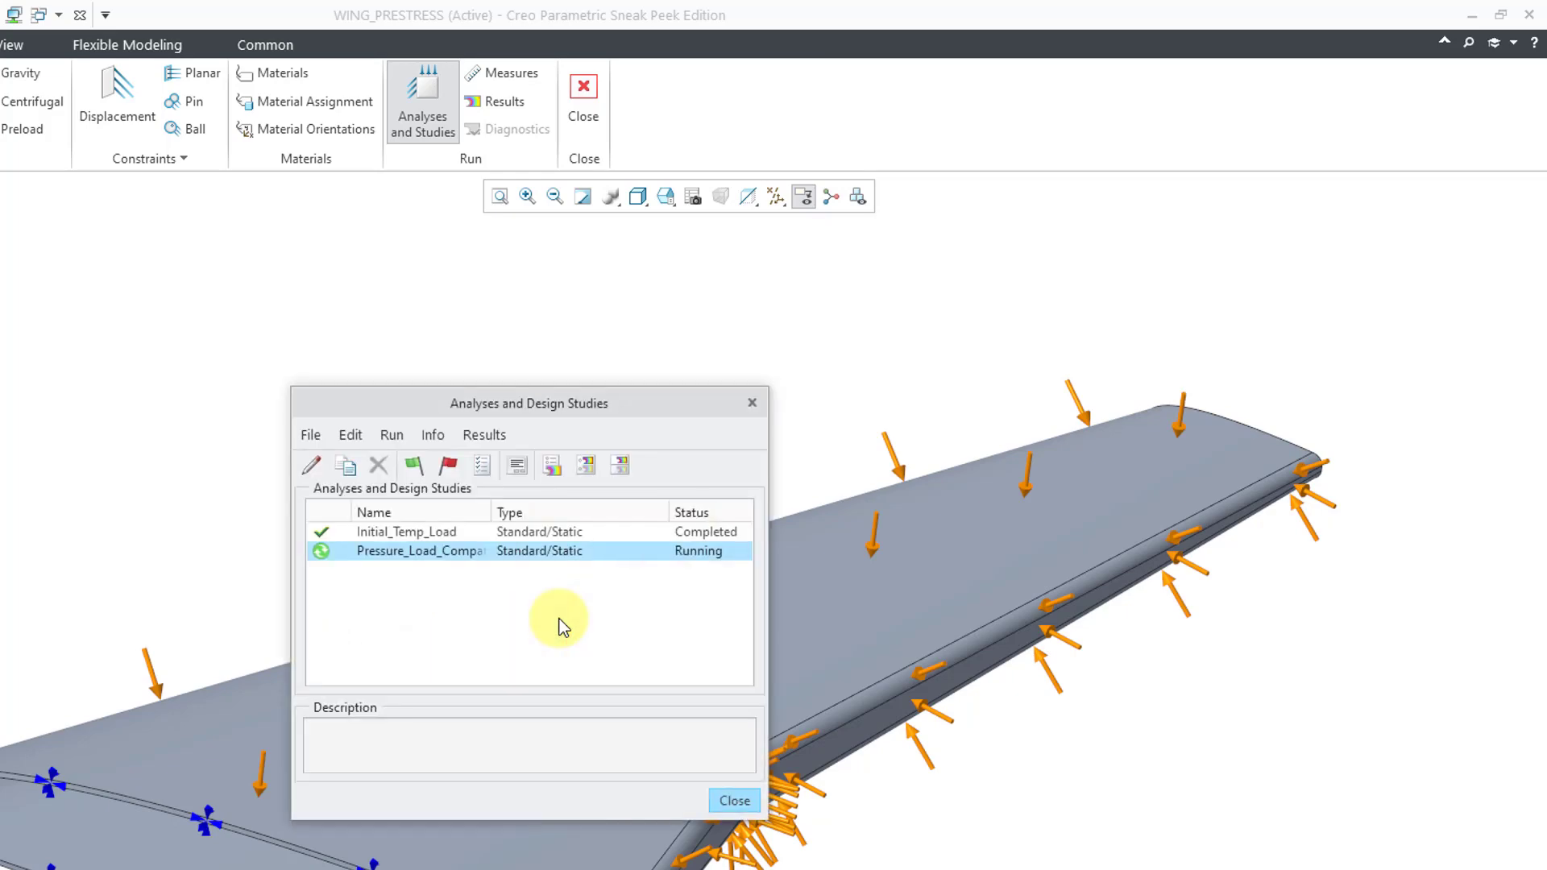
left_click(520, 467)
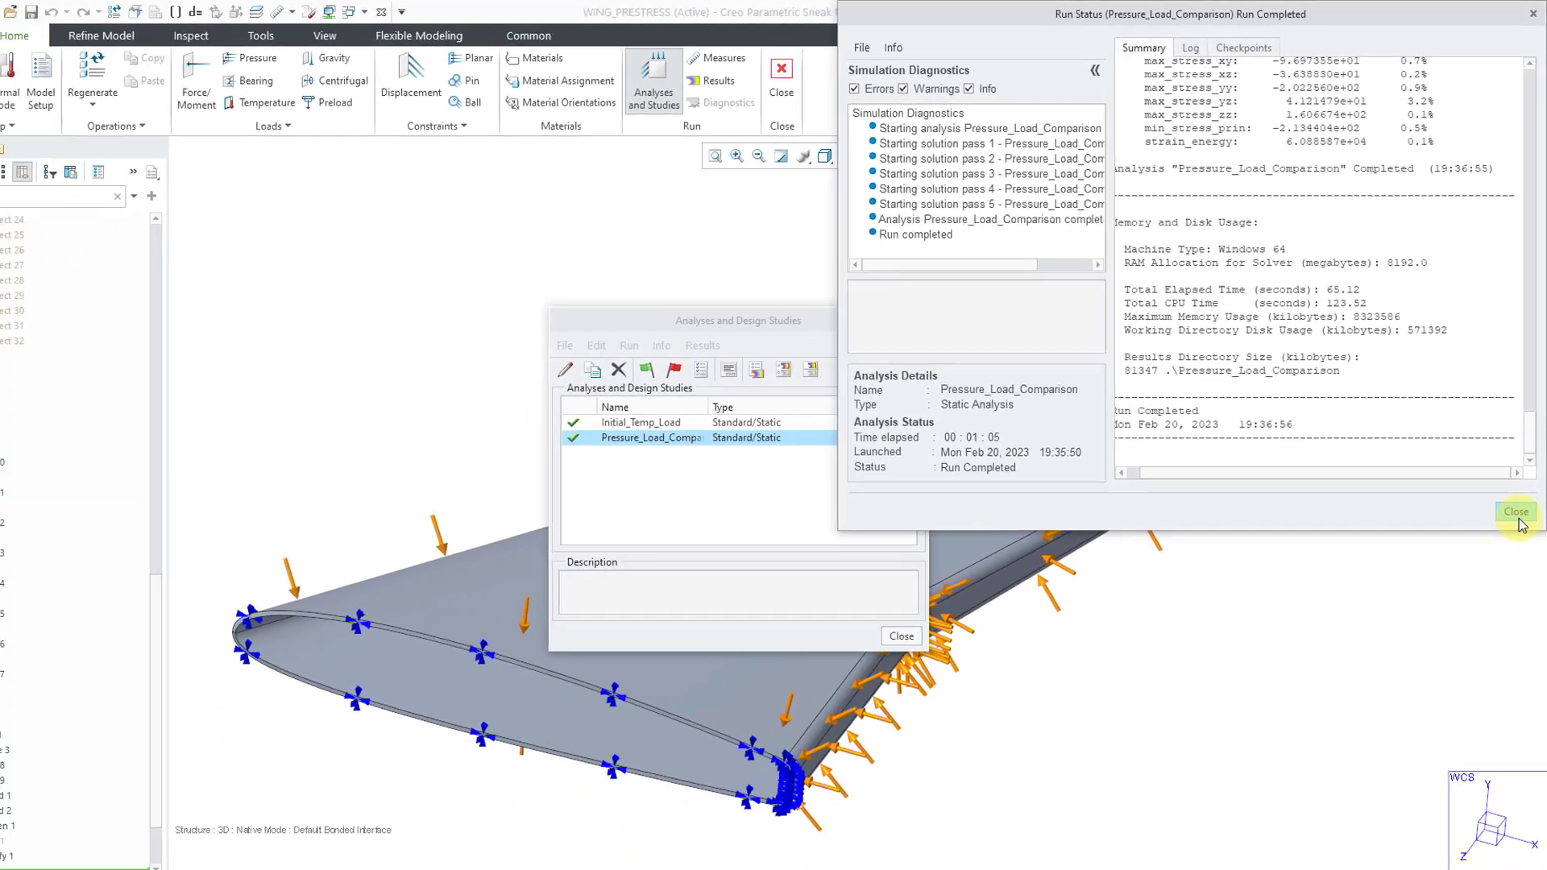
left_click(1508, 644)
left_click(1007, 500)
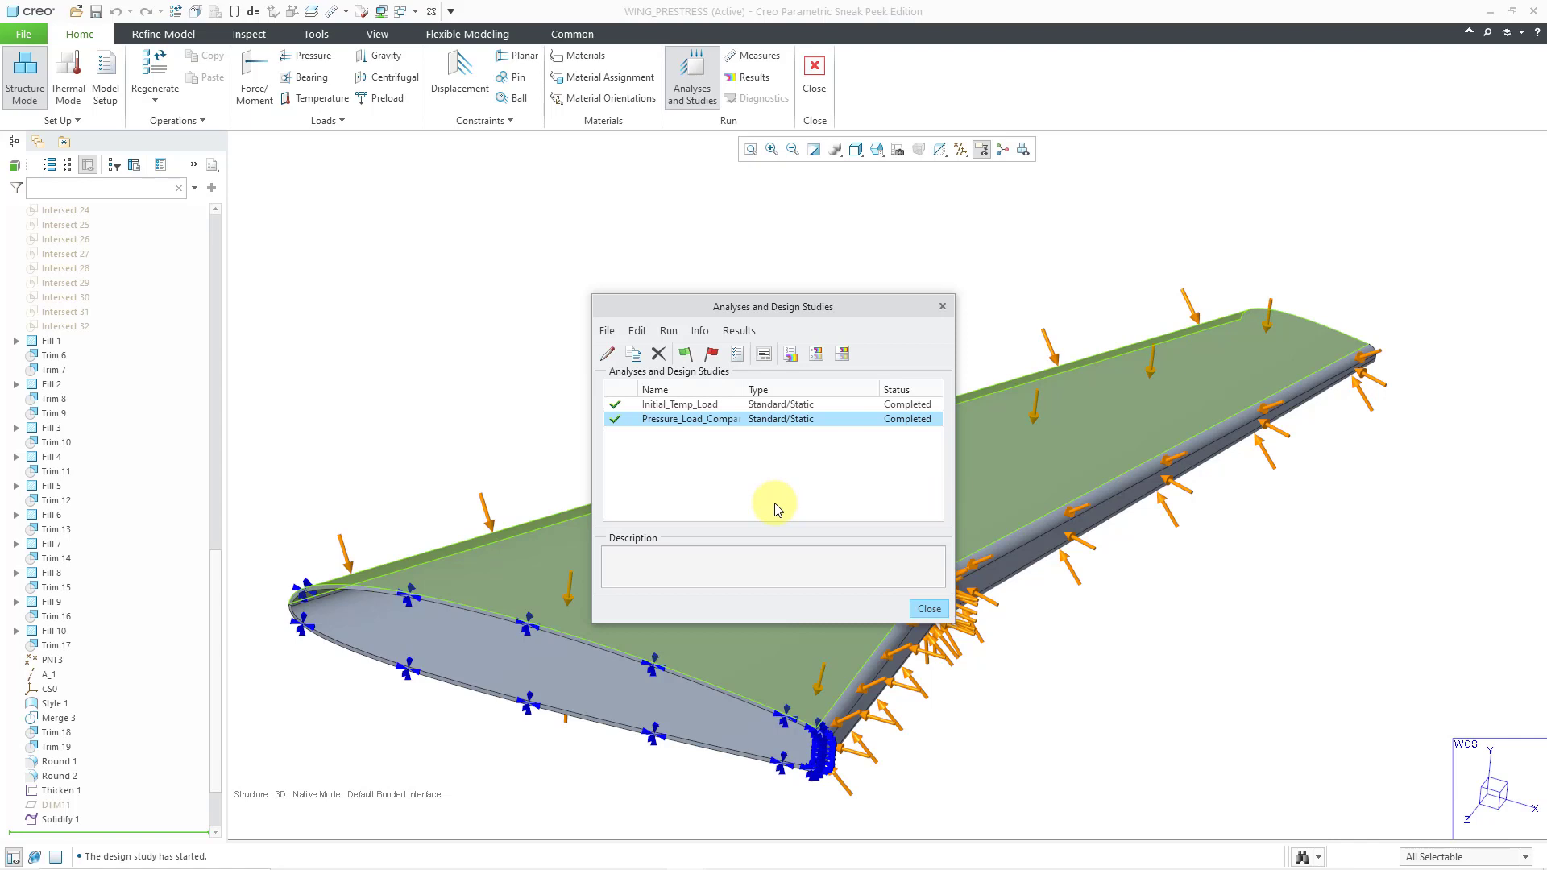
- Create a prestress static analysis named Prestress_Wing that uses the static results from the previous Initial_Temp_Load design study
left_click(607, 332)
mouse_move(654, 431)
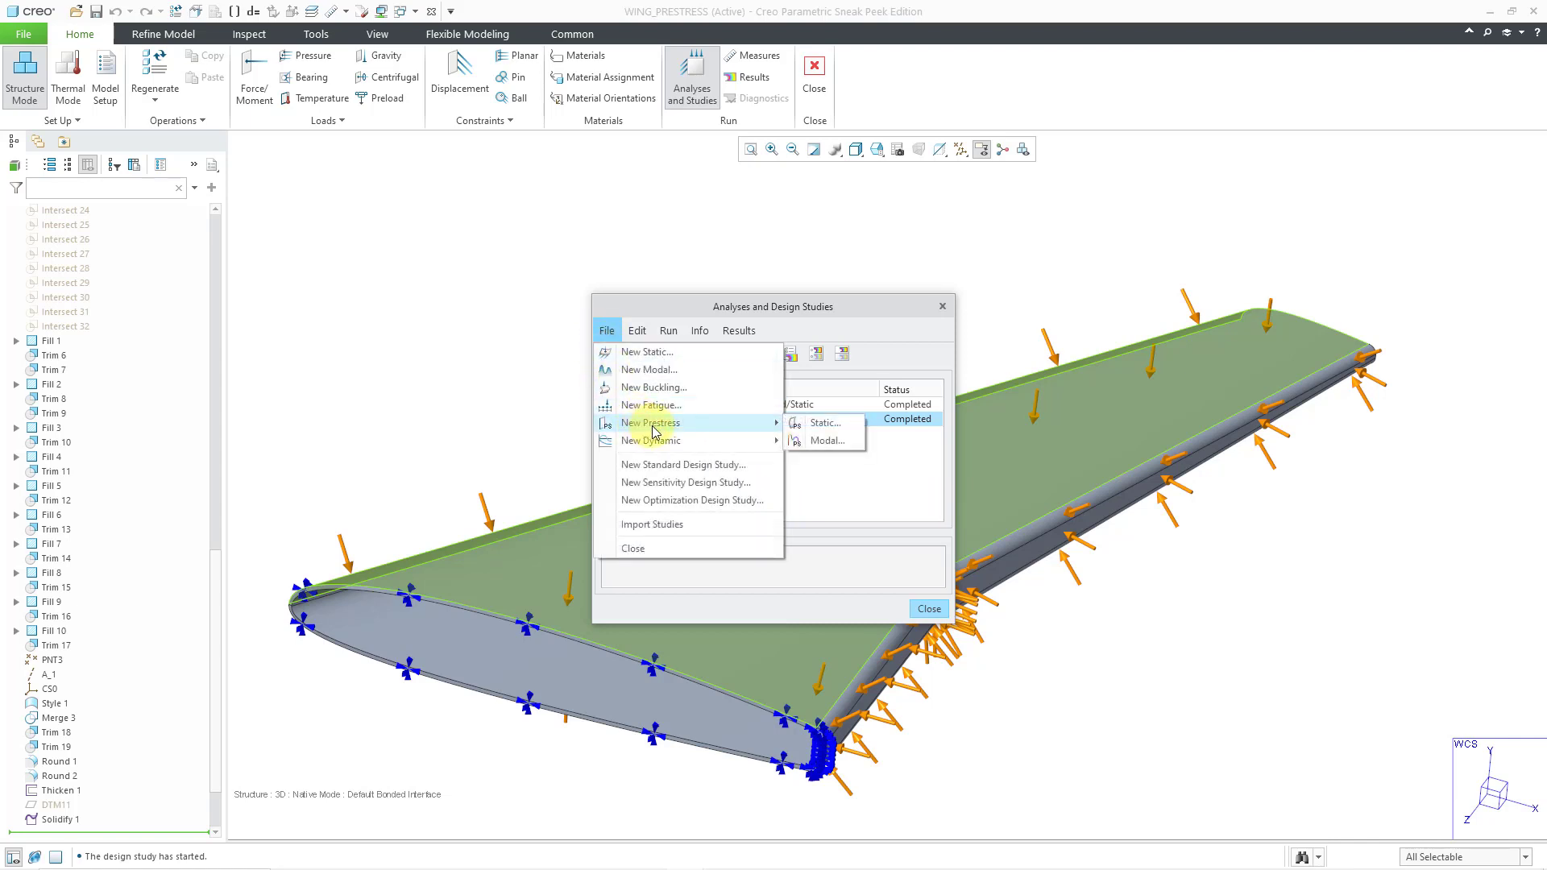
left_click(838, 427)
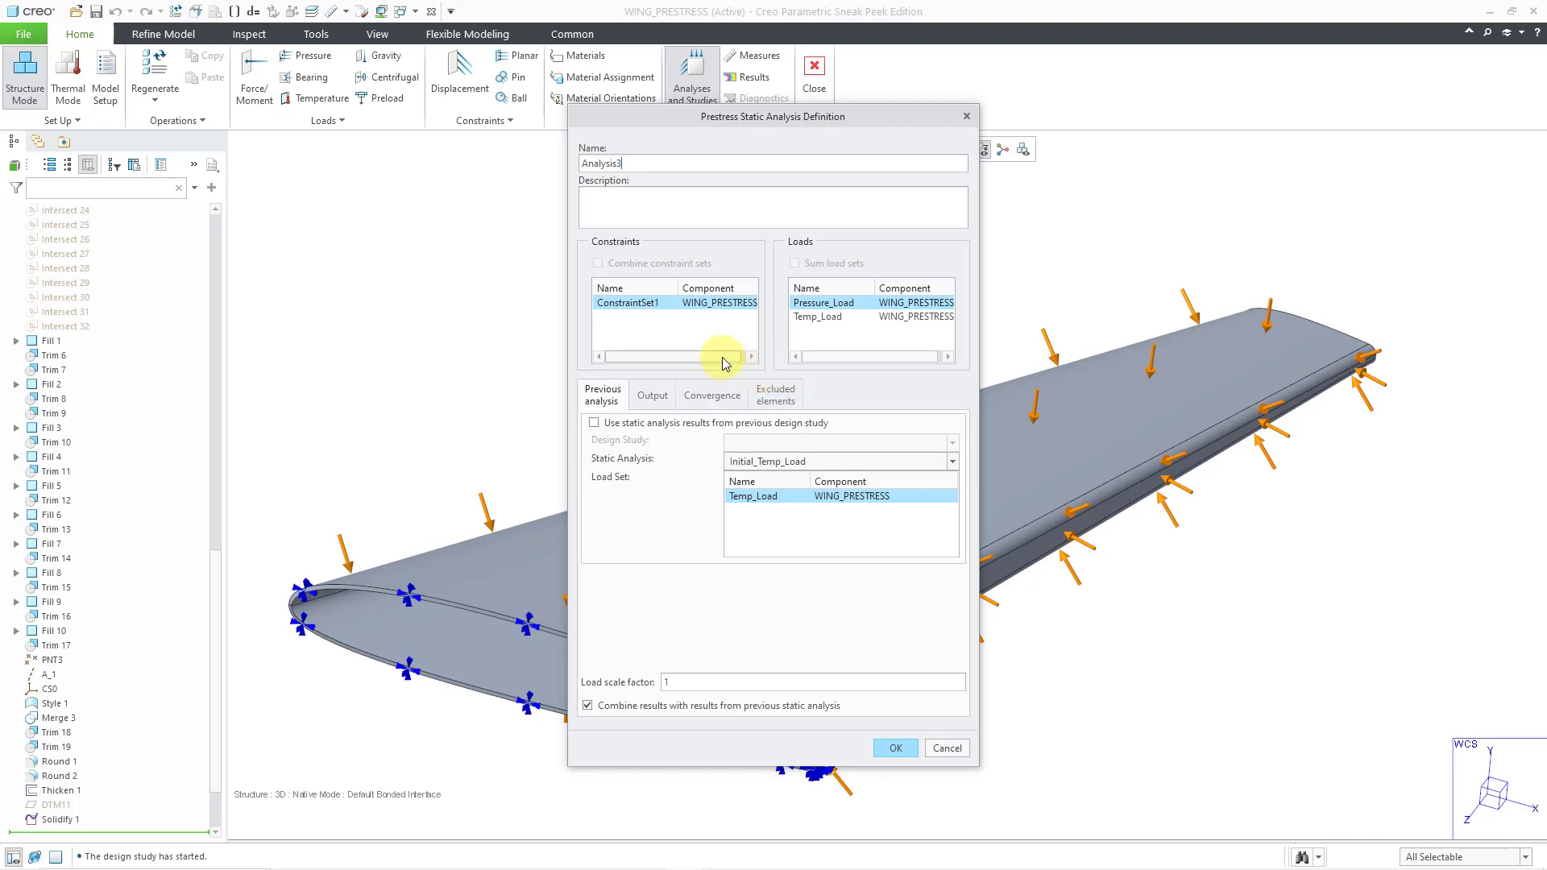
left_click_drag(658, 163, 544, 161)
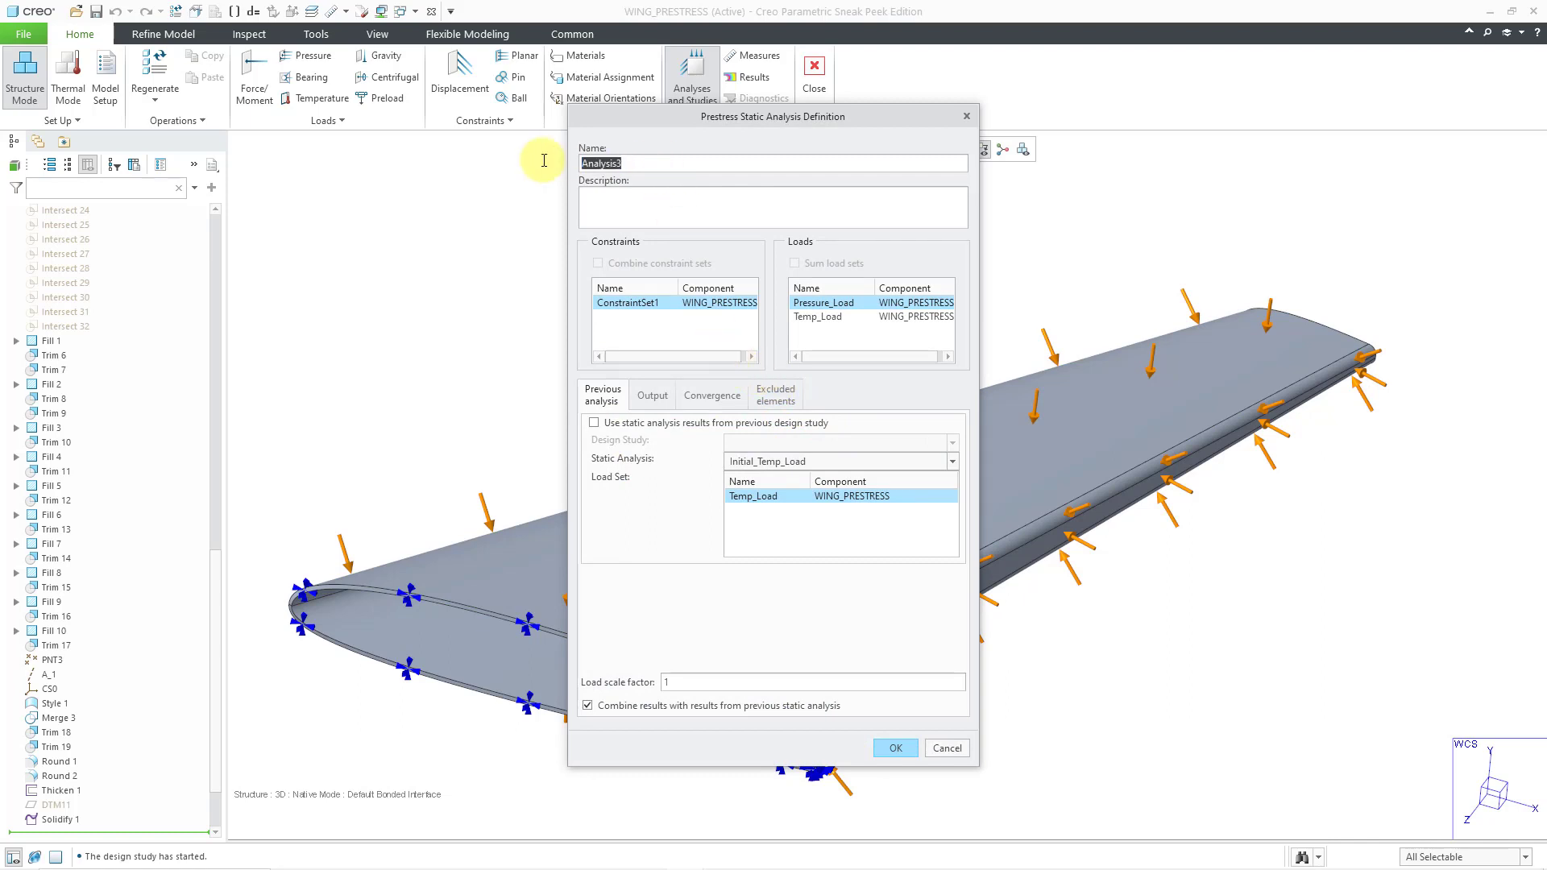
type("Prestress_Wing")
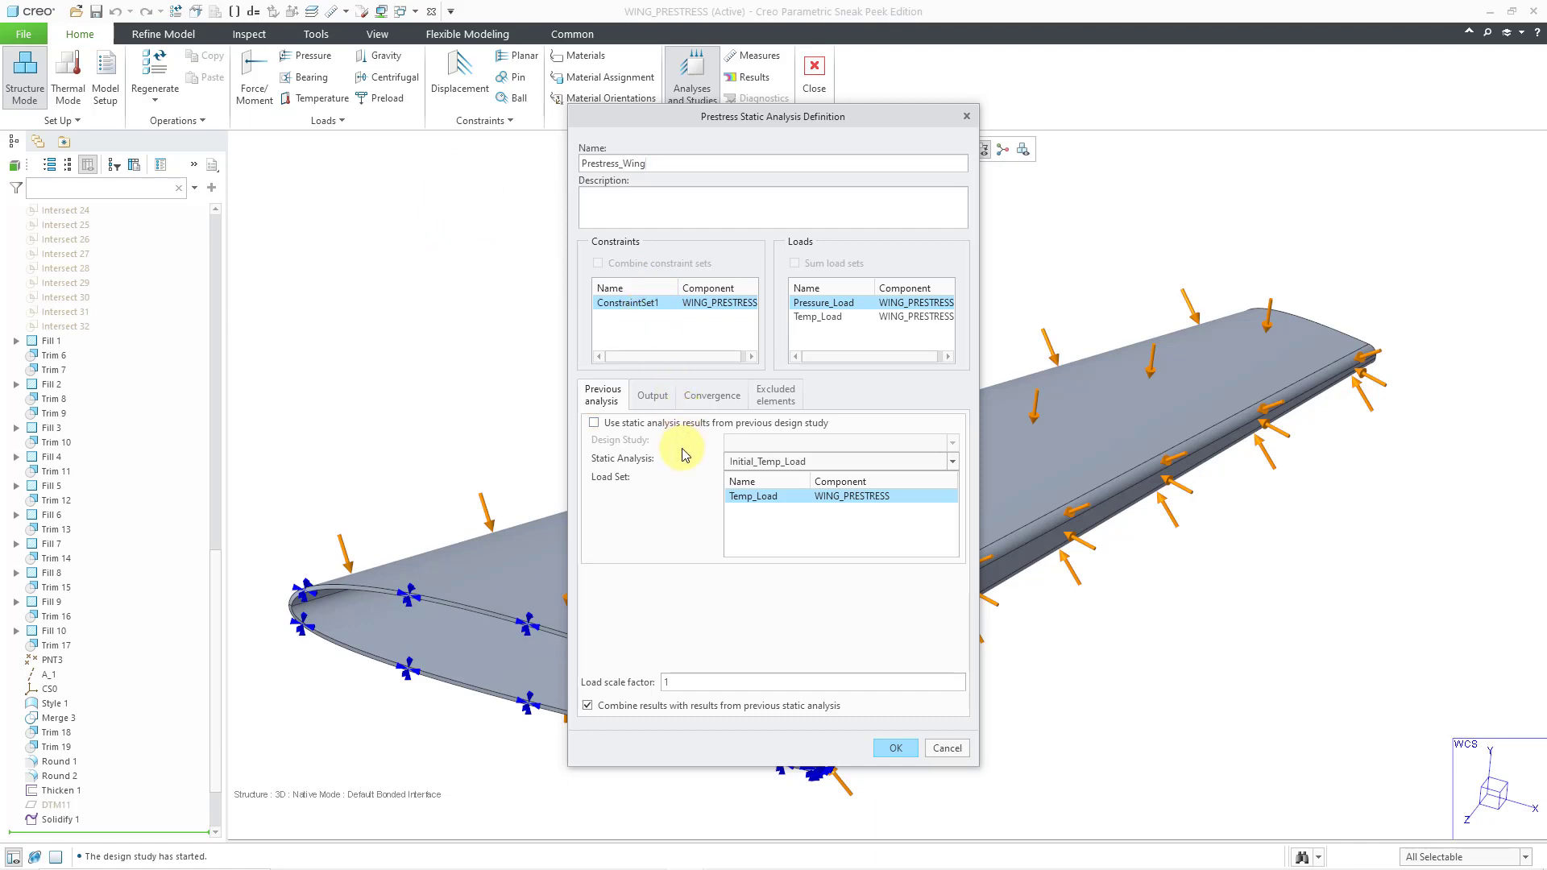
left_click(595, 424)
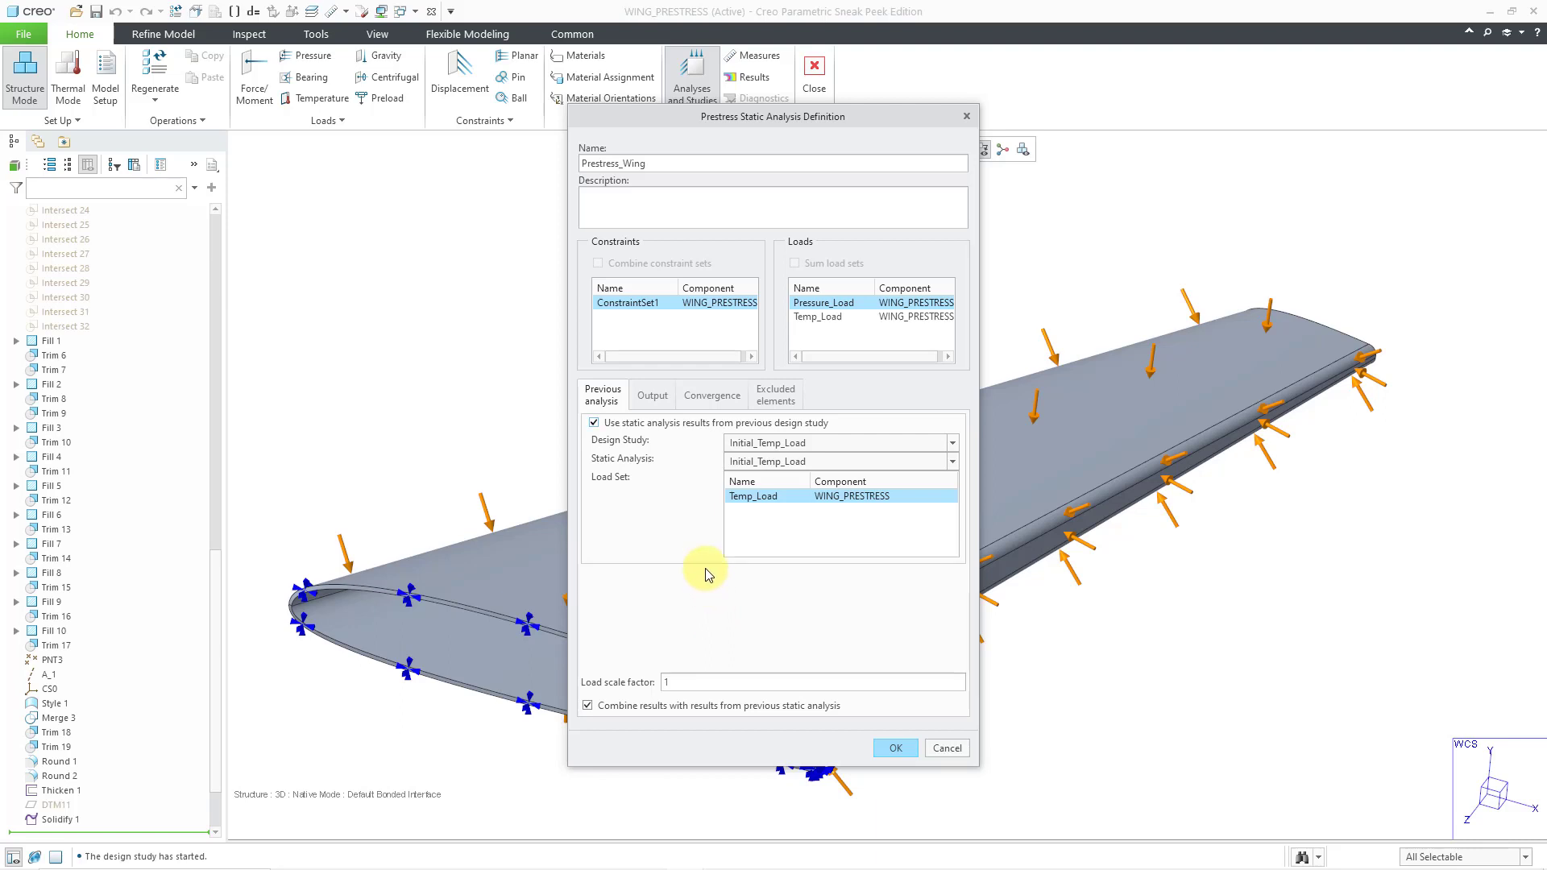
- Give the prestress analysis Multi-Pass Adaptive convergence with maximum polynomial order 9 and 5 percent convergence, and accept the definition
left_click(659, 403)
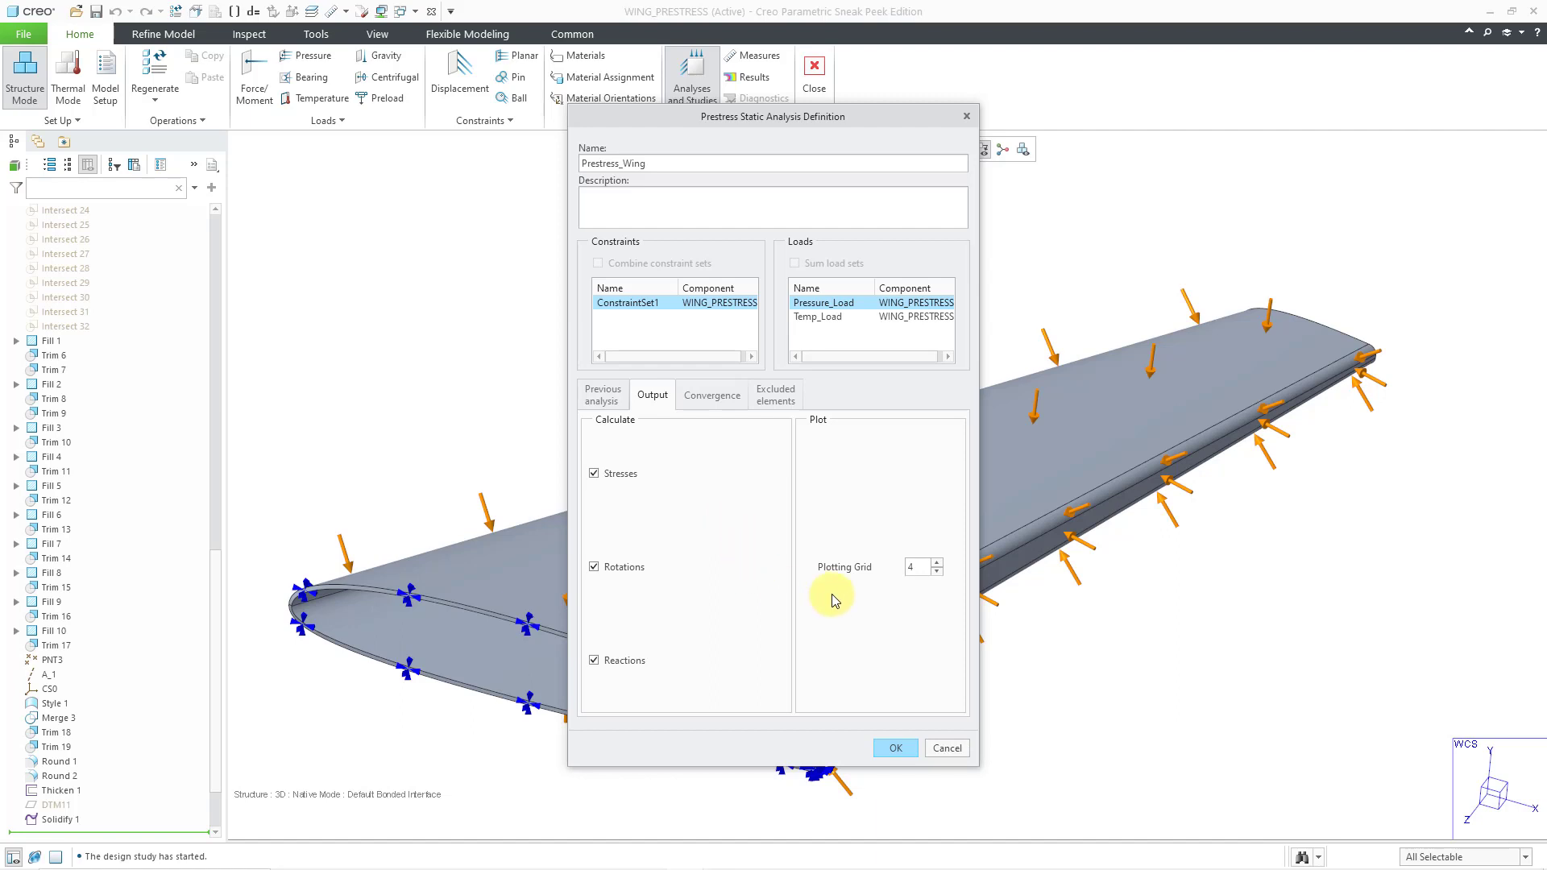
left_click(729, 403)
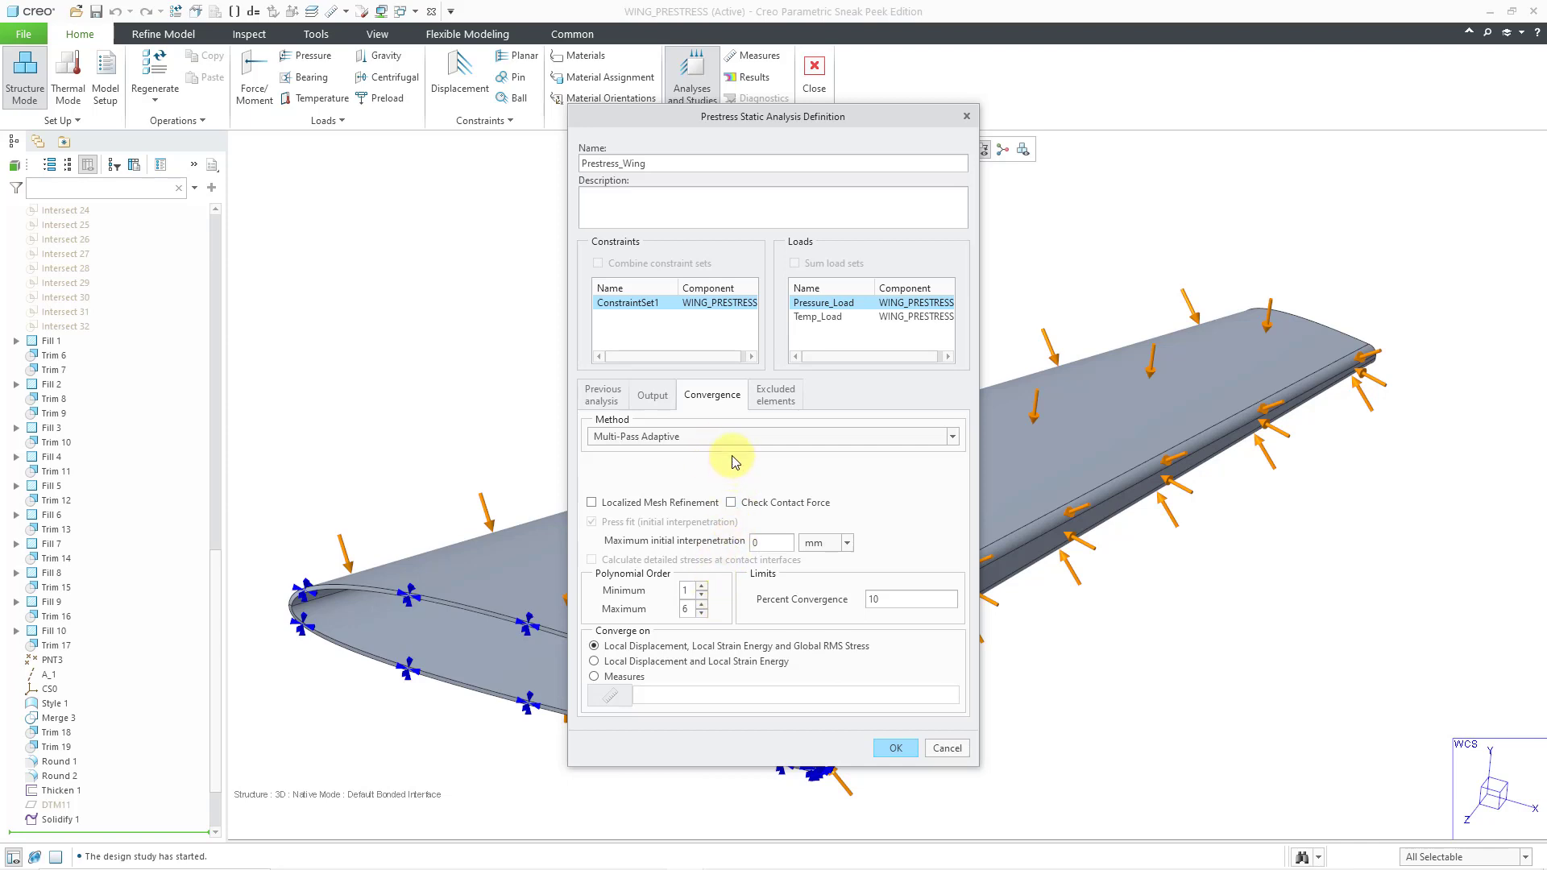
left_click(734, 439)
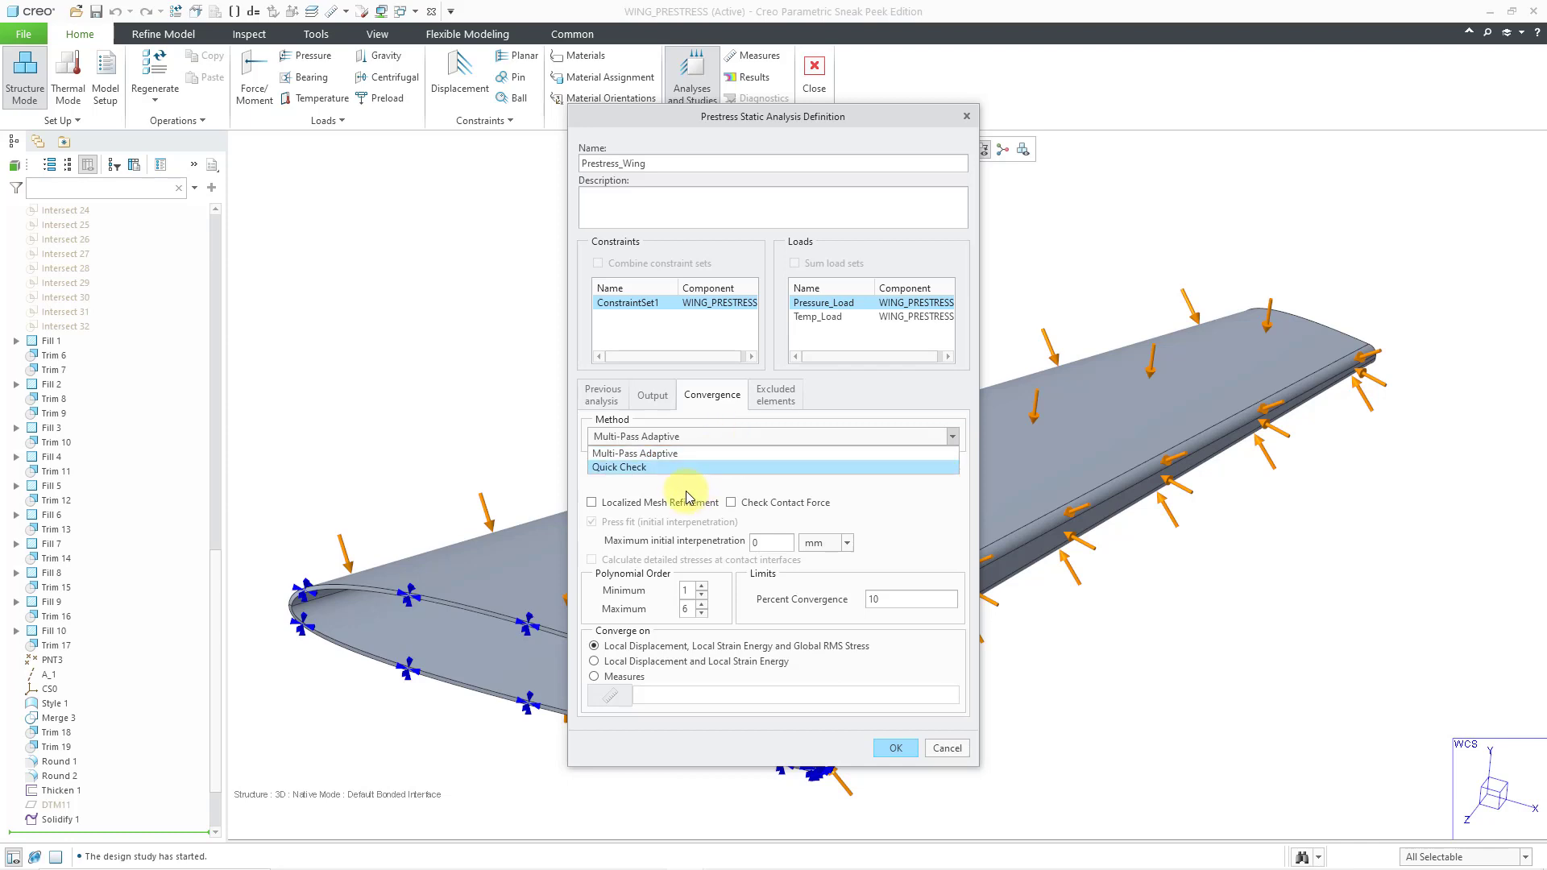
left_click(714, 453)
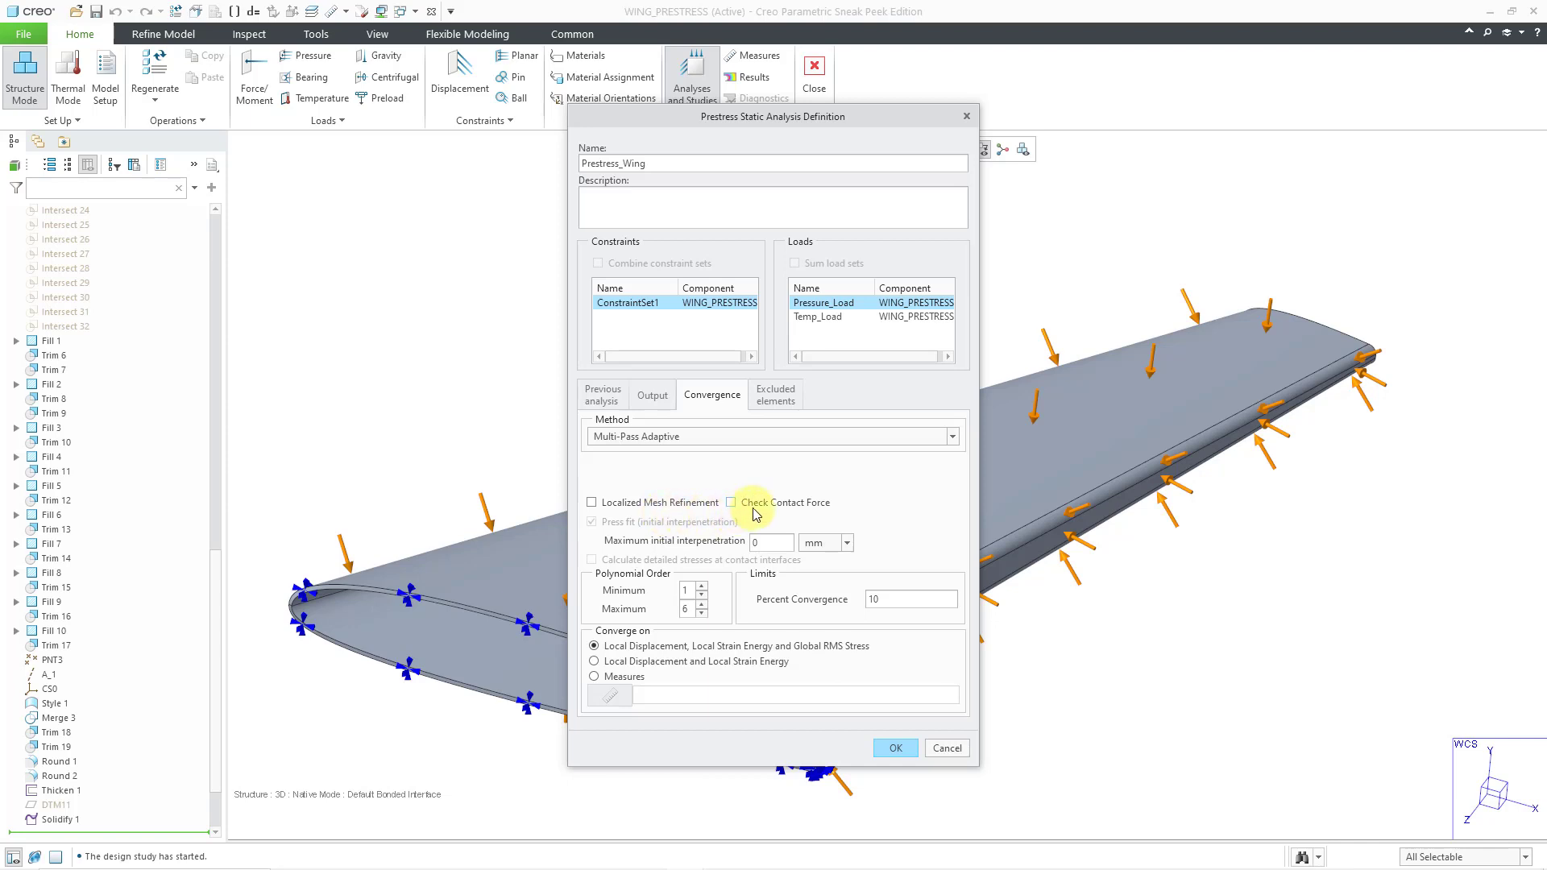
left_click(702, 604)
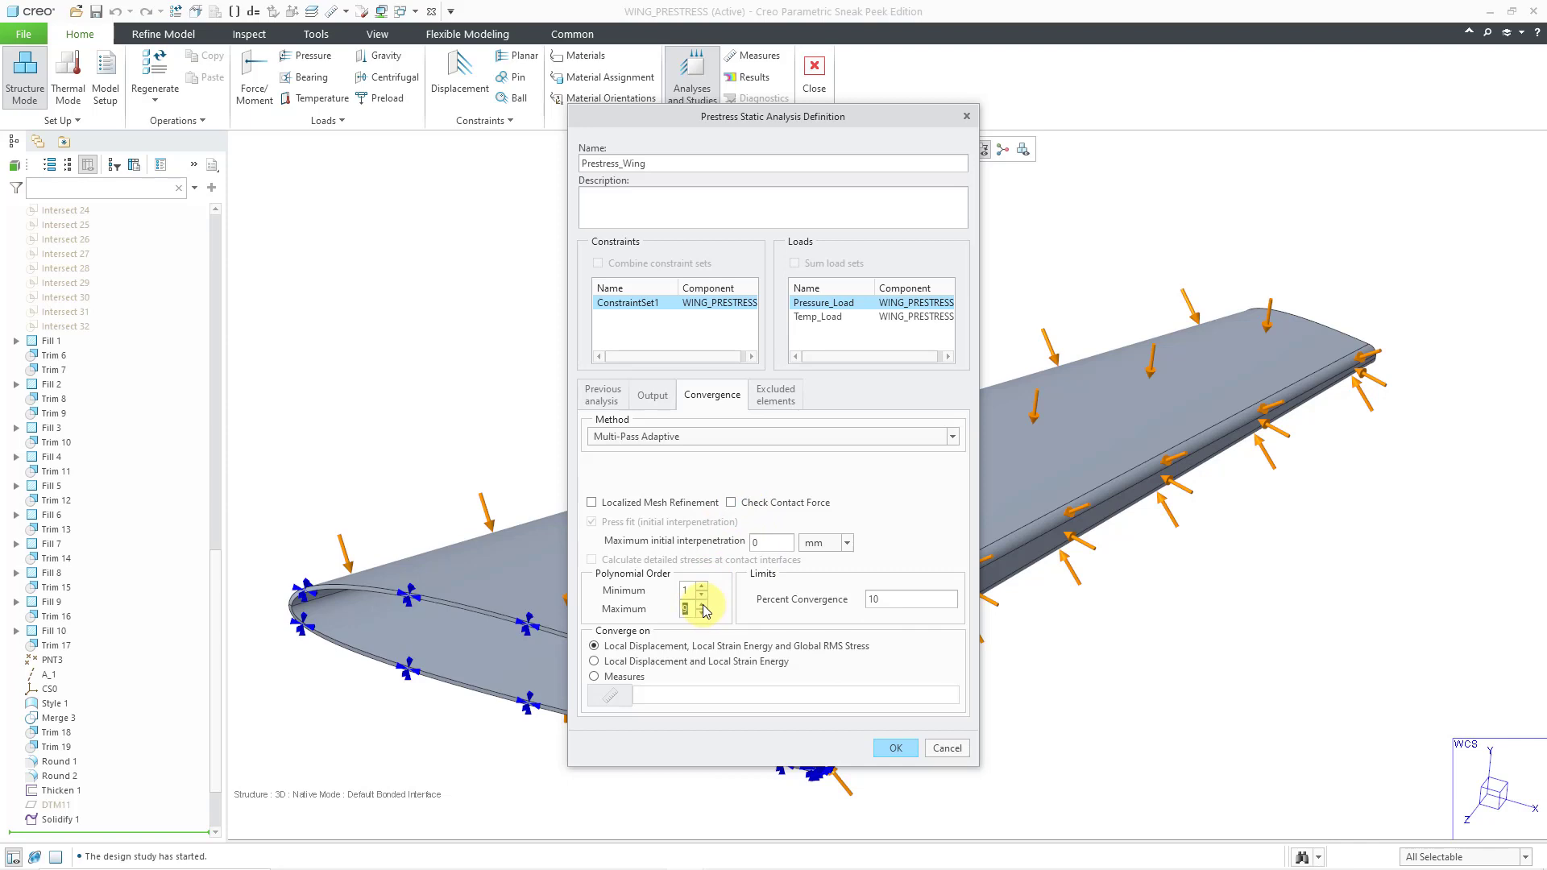
left_click_drag(877, 598, 838, 605)
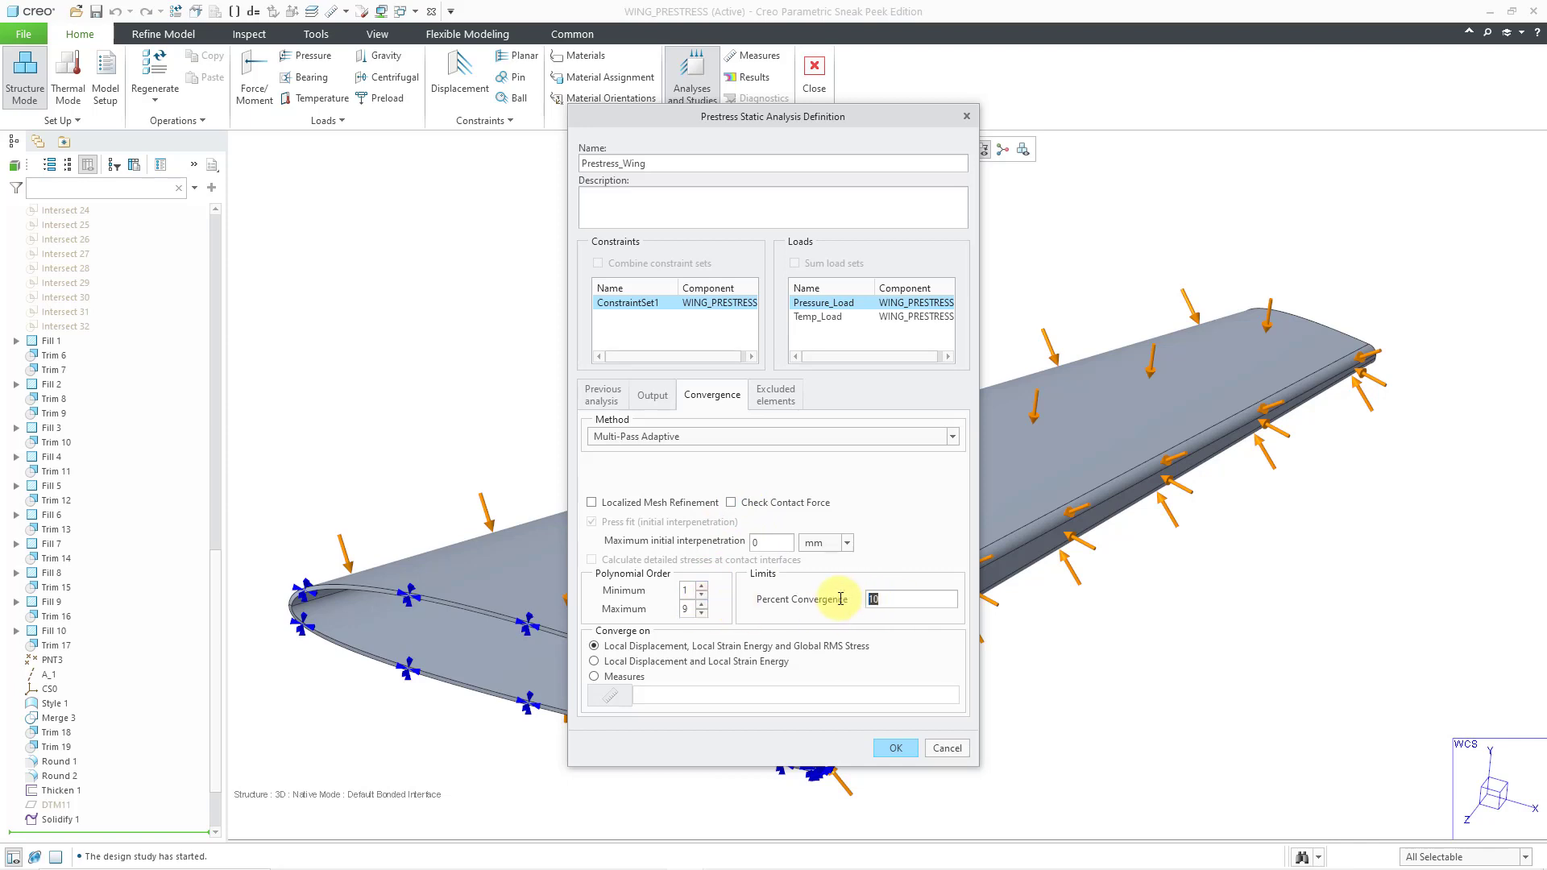
type("5")
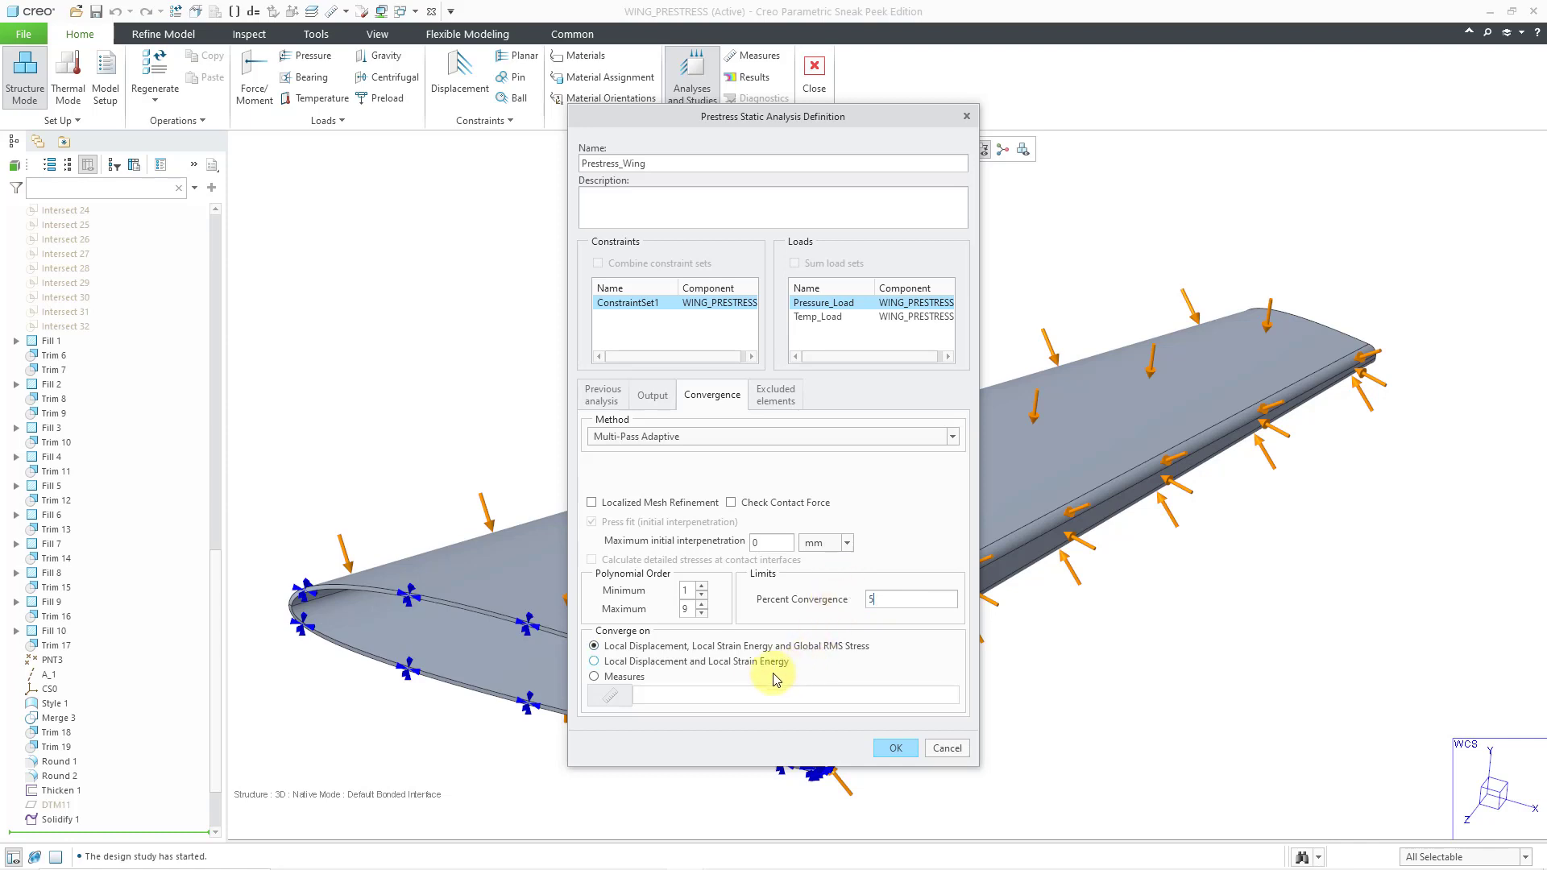
left_click(775, 401)
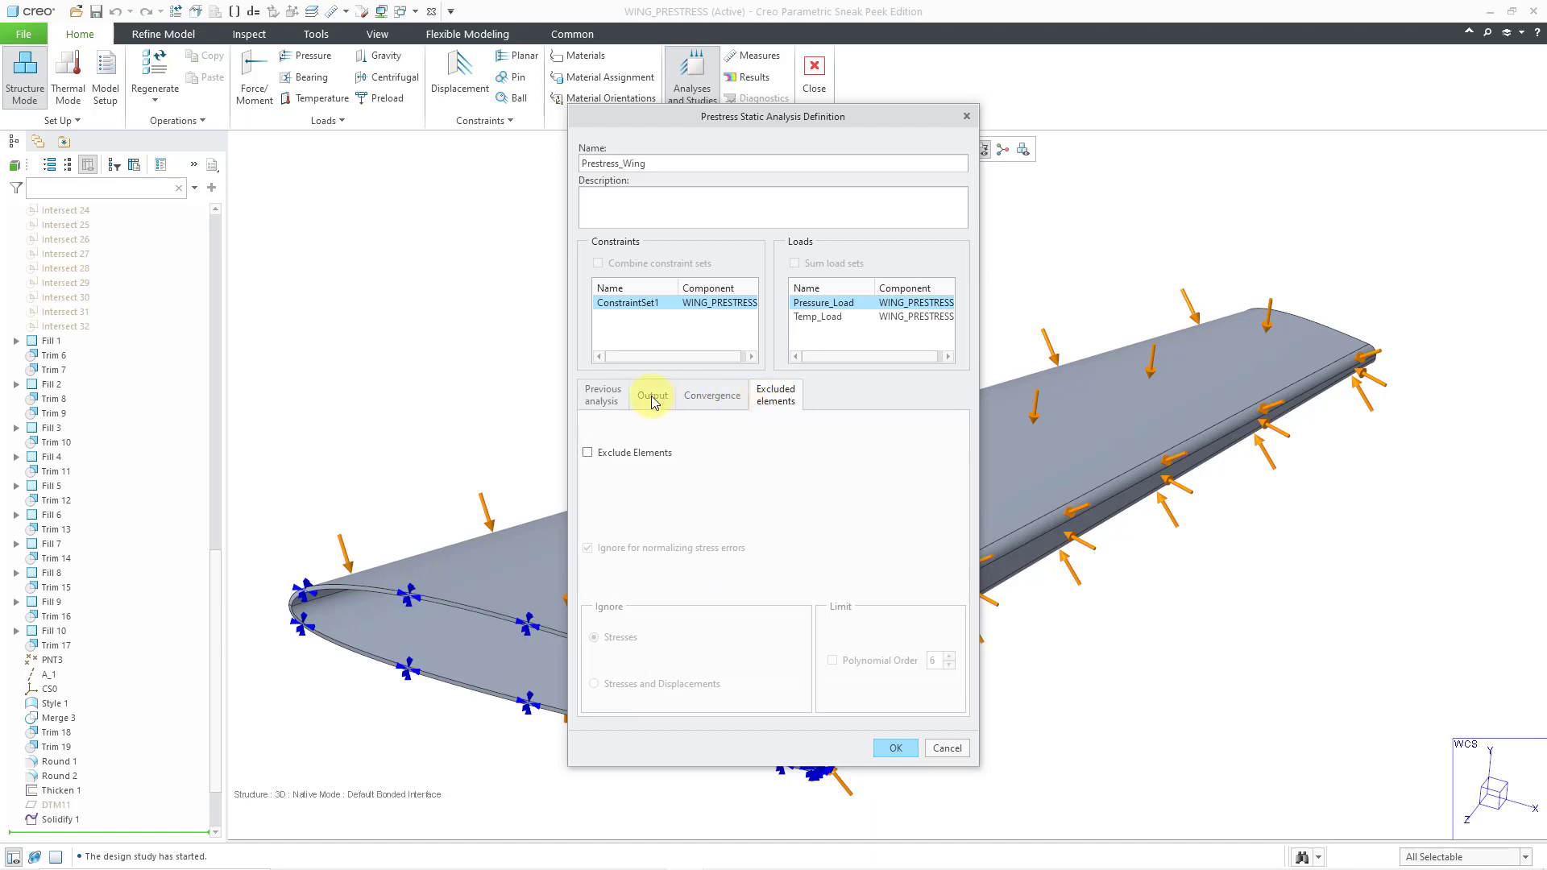
left_click(606, 398)
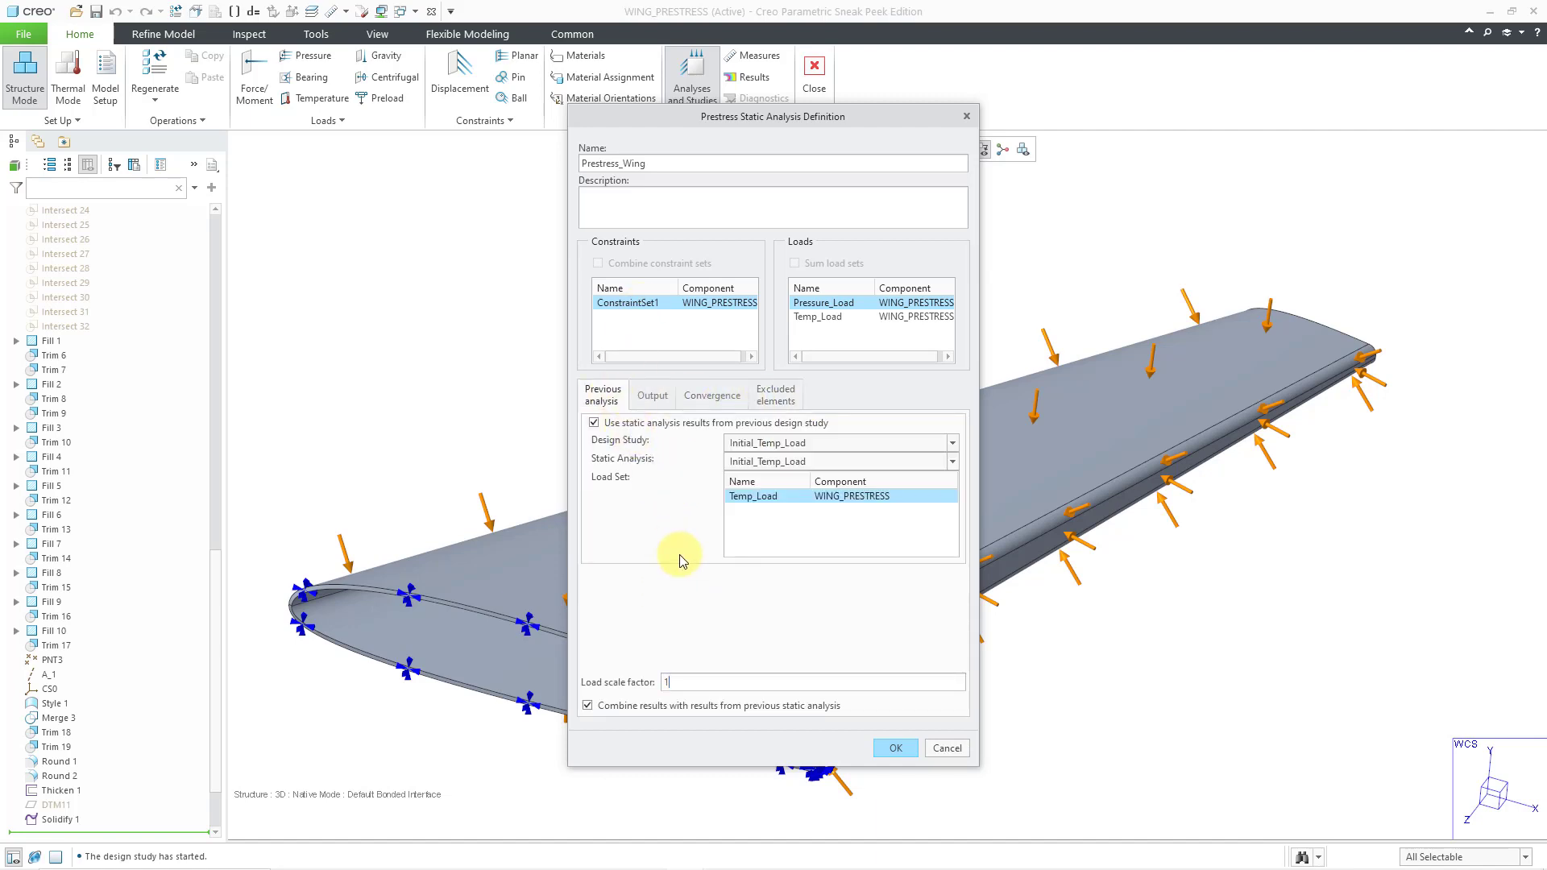
left_click(896, 749)
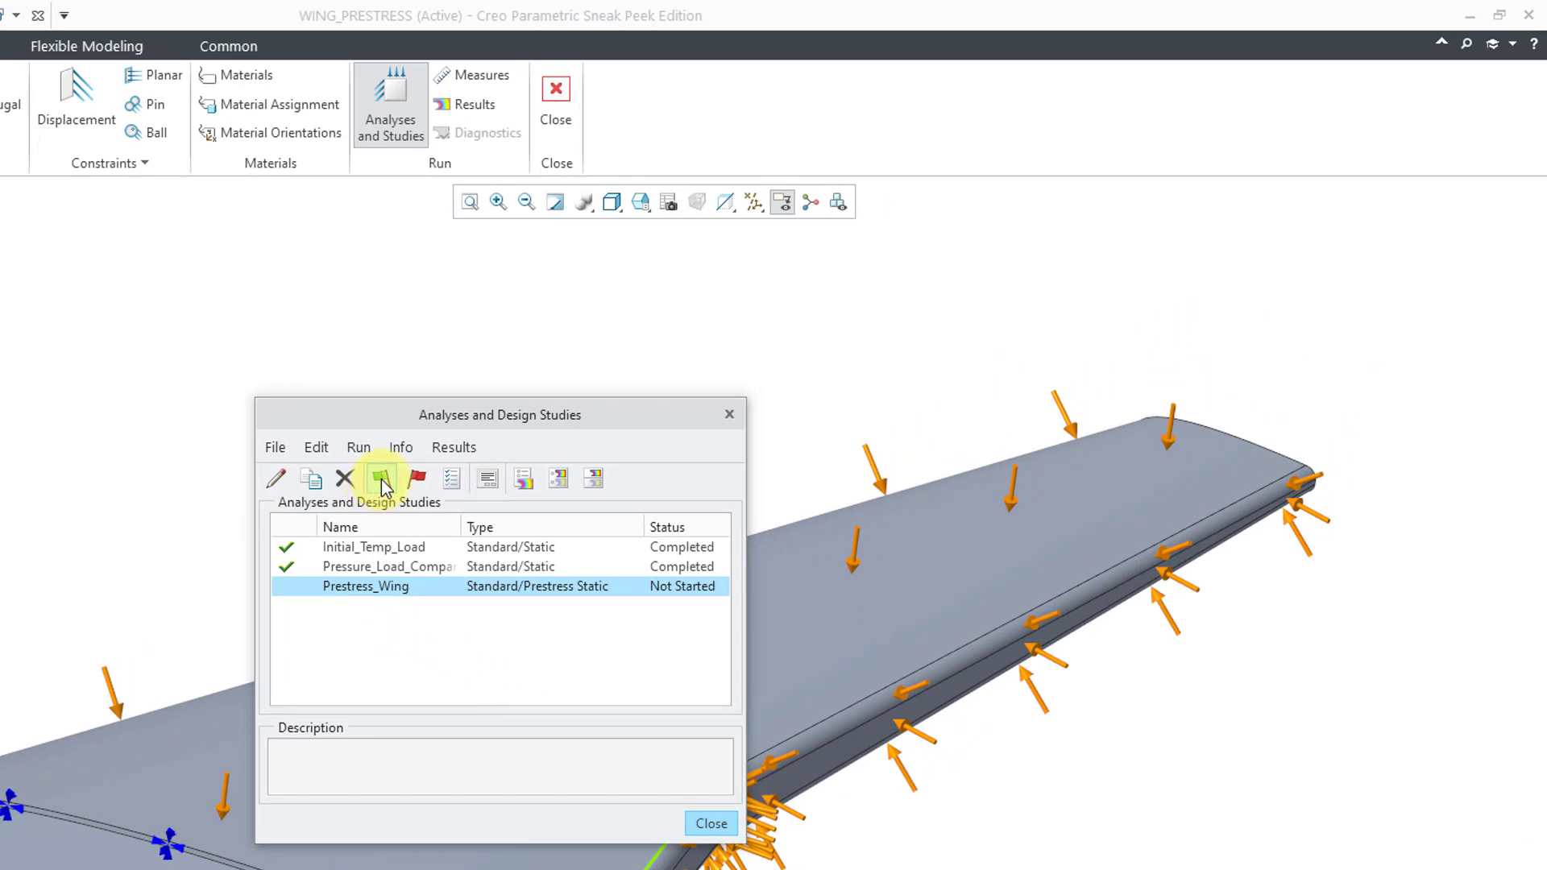
- Run the Prestress_Wing analysis with interactive diagnostics and review its run status summary, including the convergence passes and measures
left_click(380, 478)
left_click(544, 639)
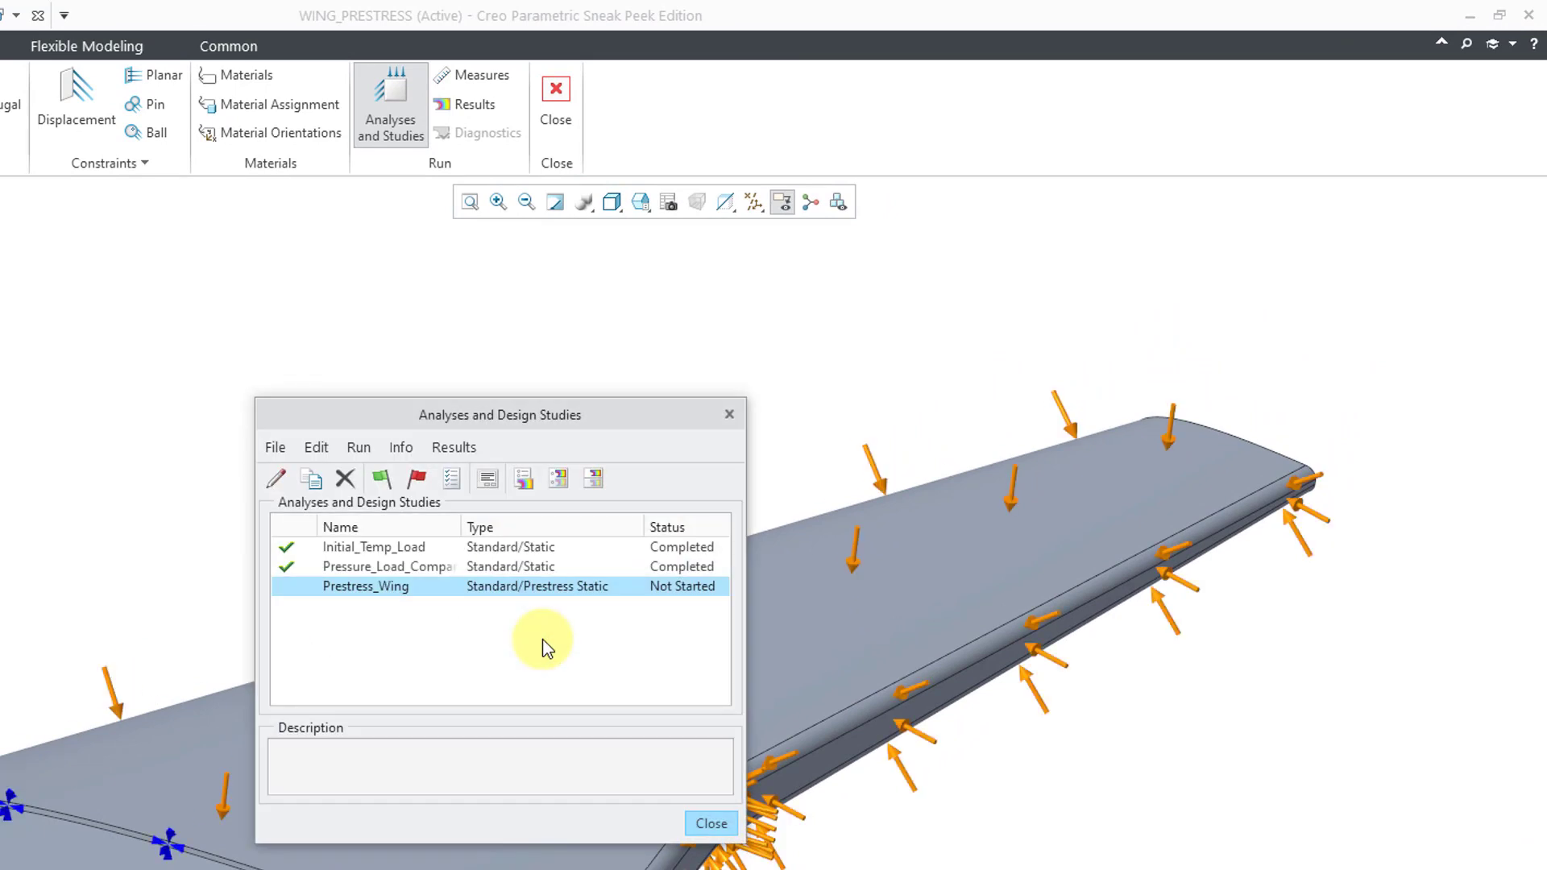
left_click(487, 480)
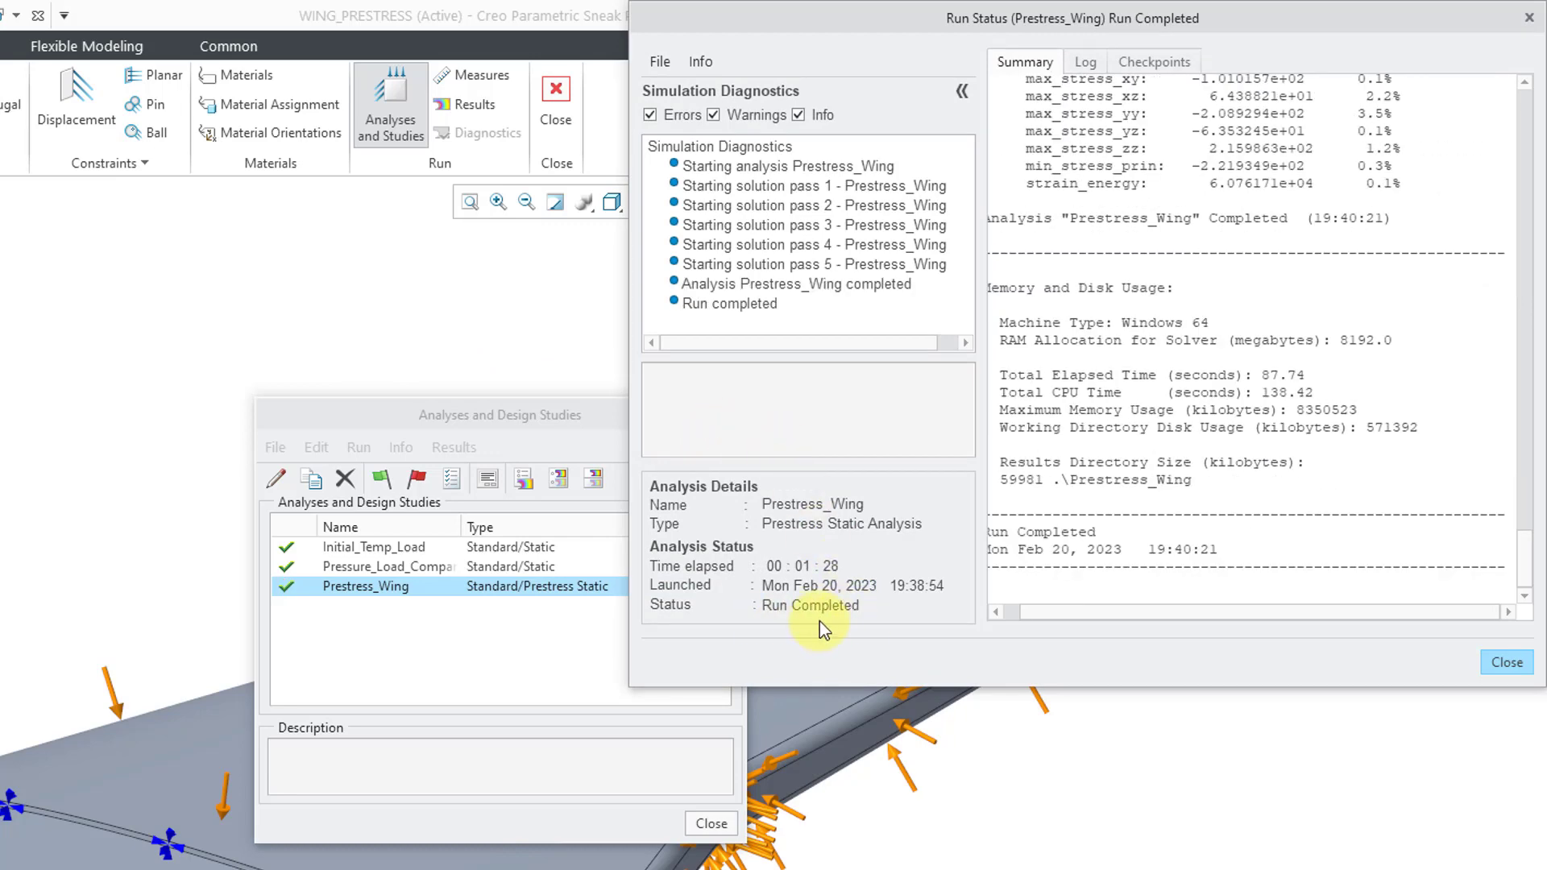
scroll(1192, 490, "up", 6)
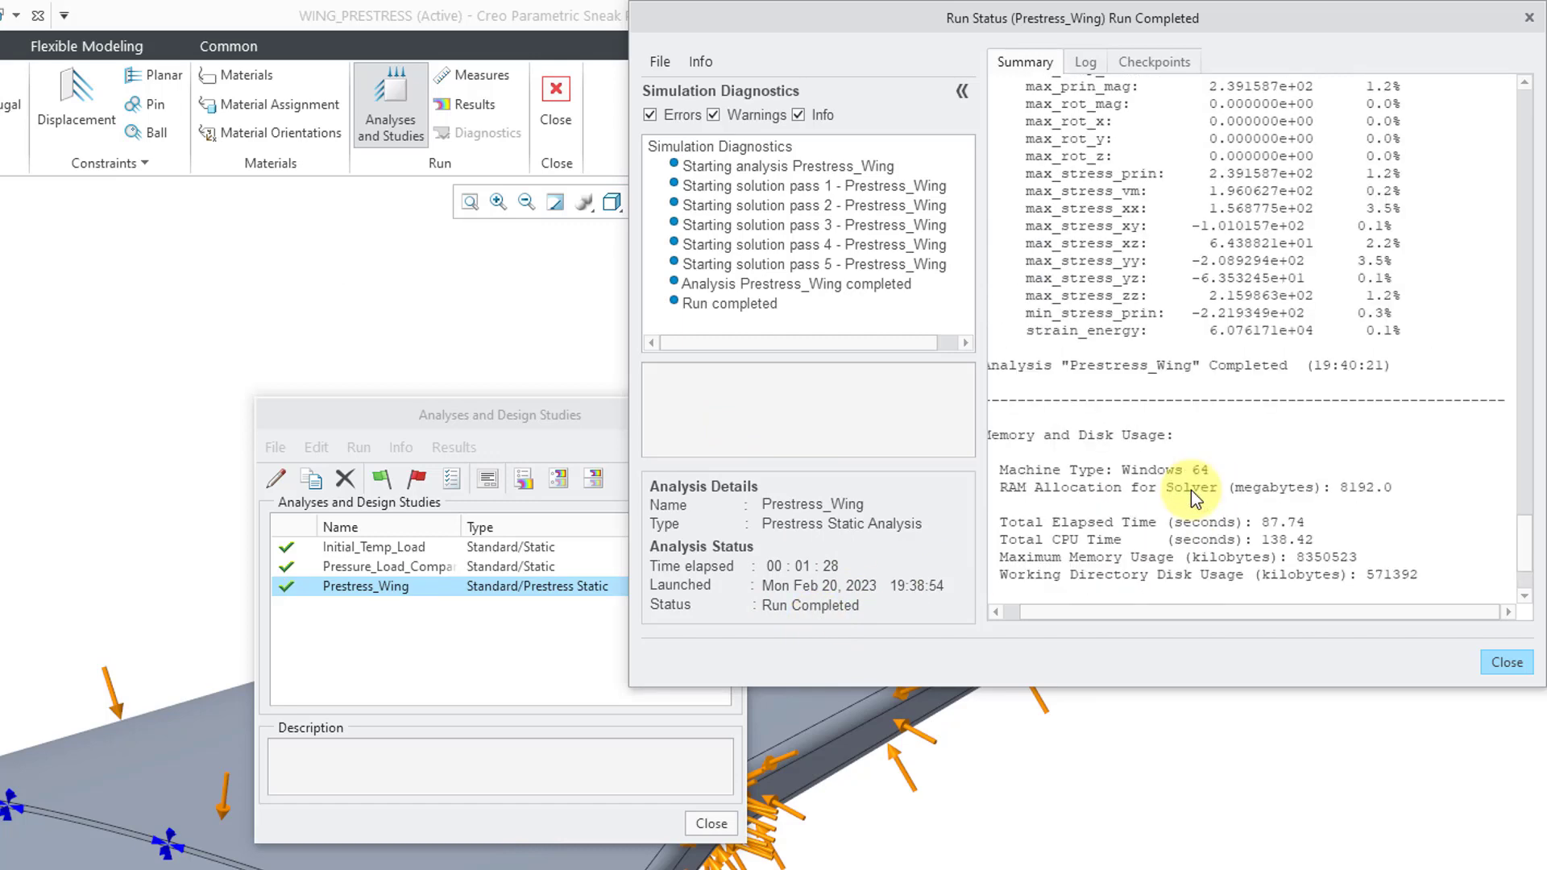
scroll(1191, 490, "up", 10)
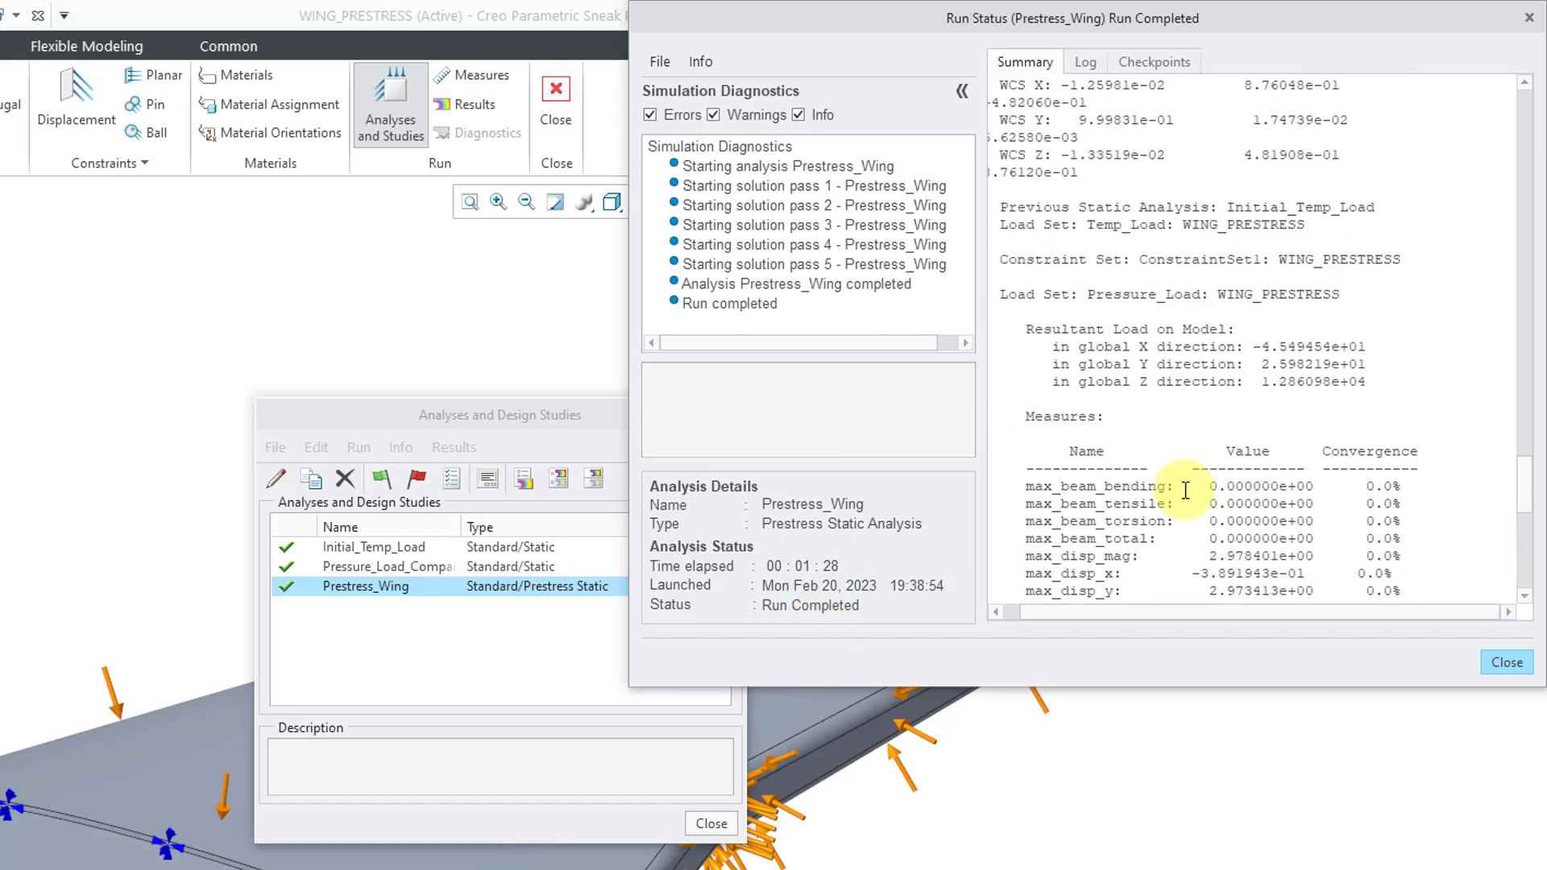
scroll(1186, 490, "up", 15)
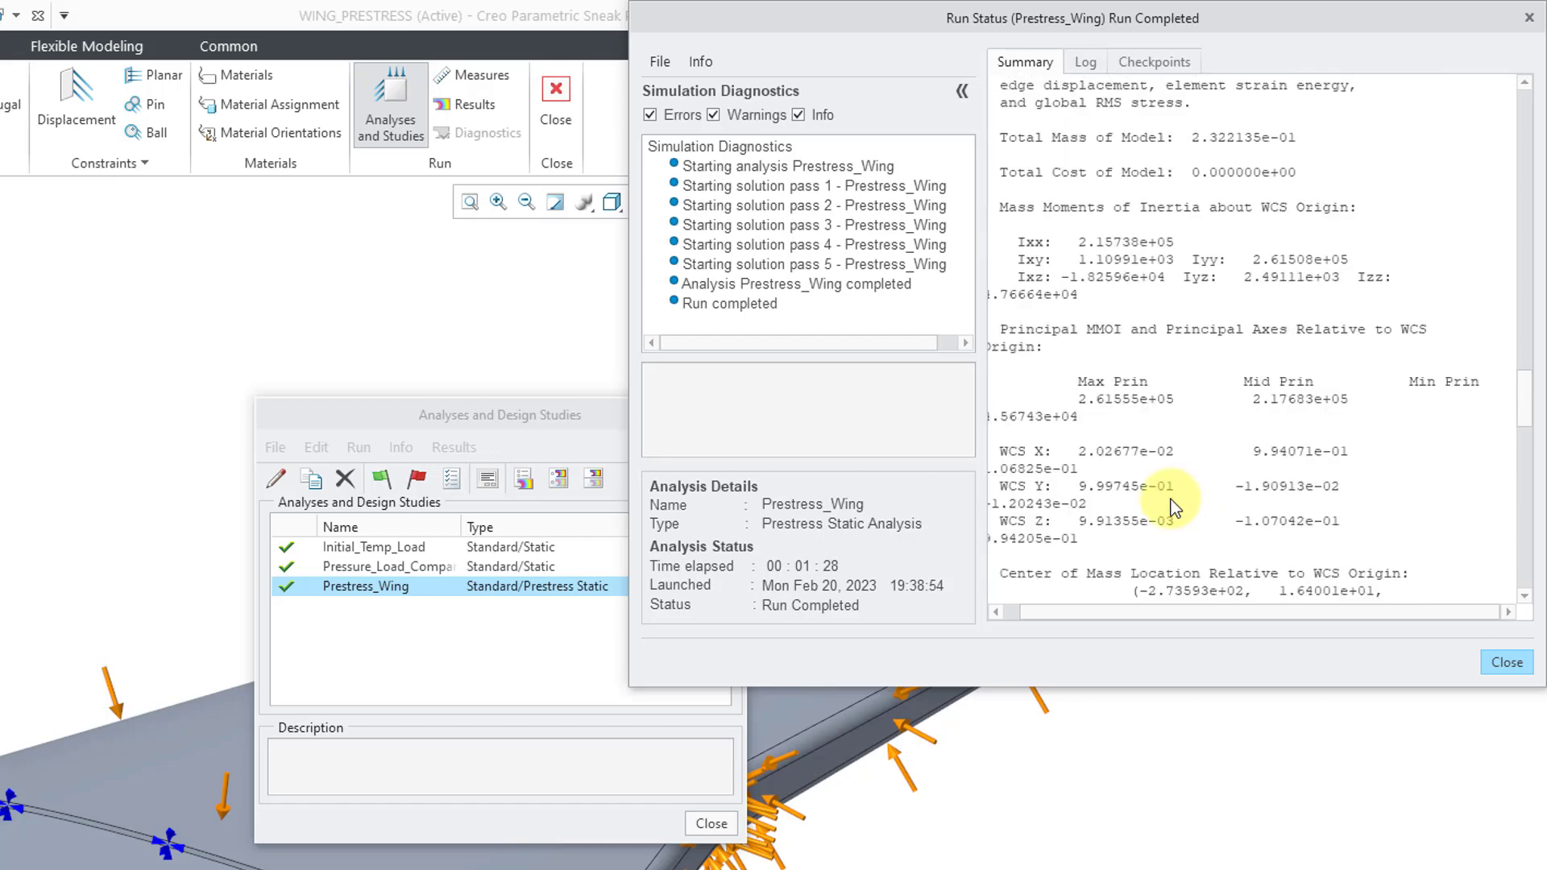
scroll(1173, 503, "up", 3)
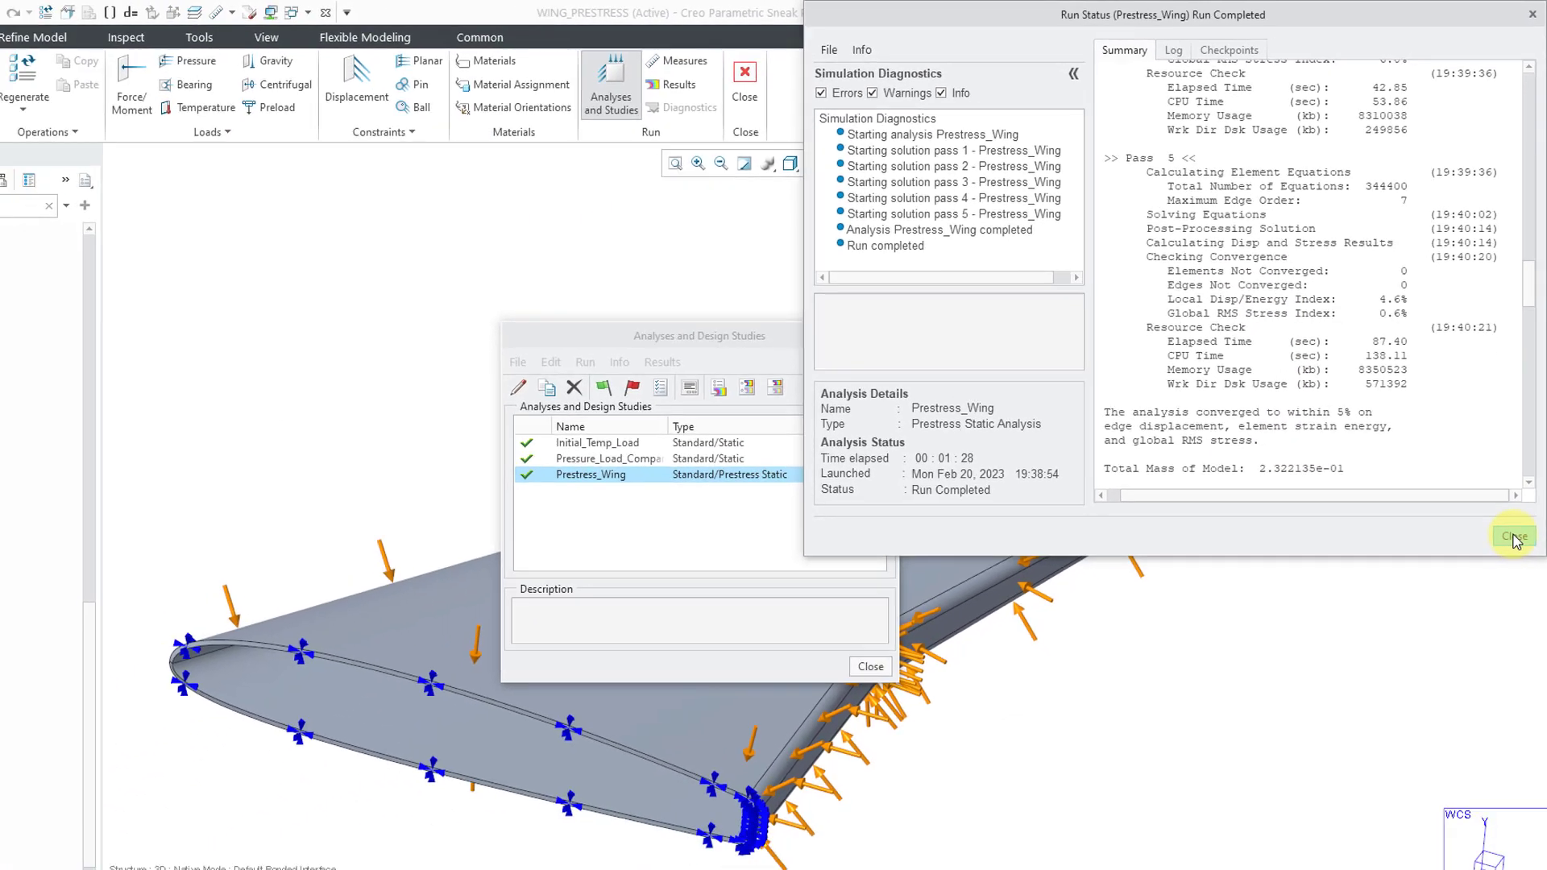
- Close the Prestress_Wing run status report and open the results of the Initial_Temp_Load study
left_click(1506, 655)
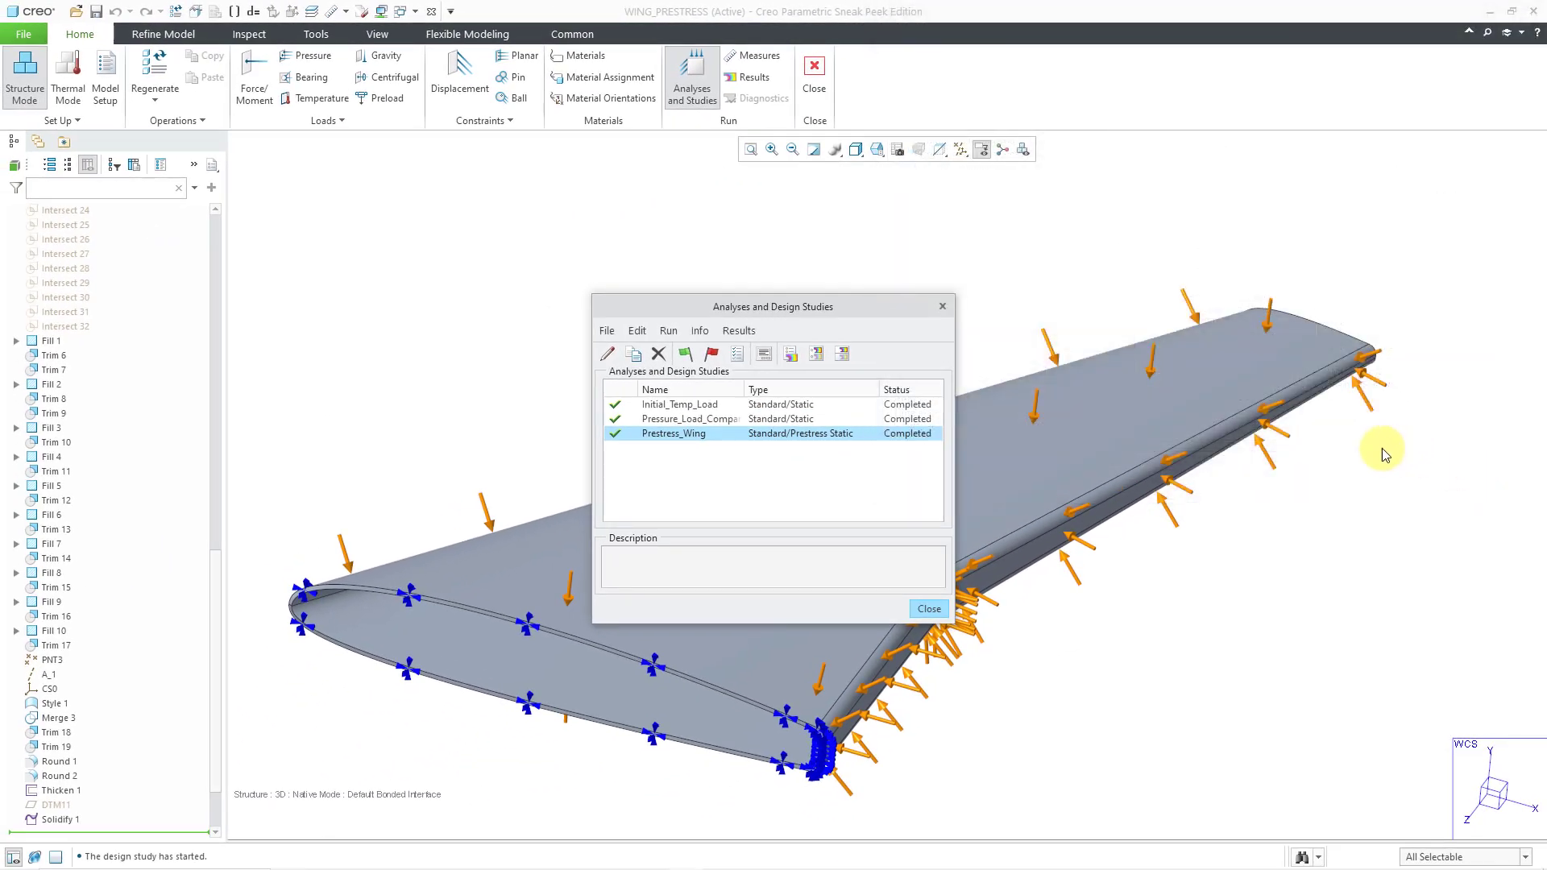
left_click(683, 408)
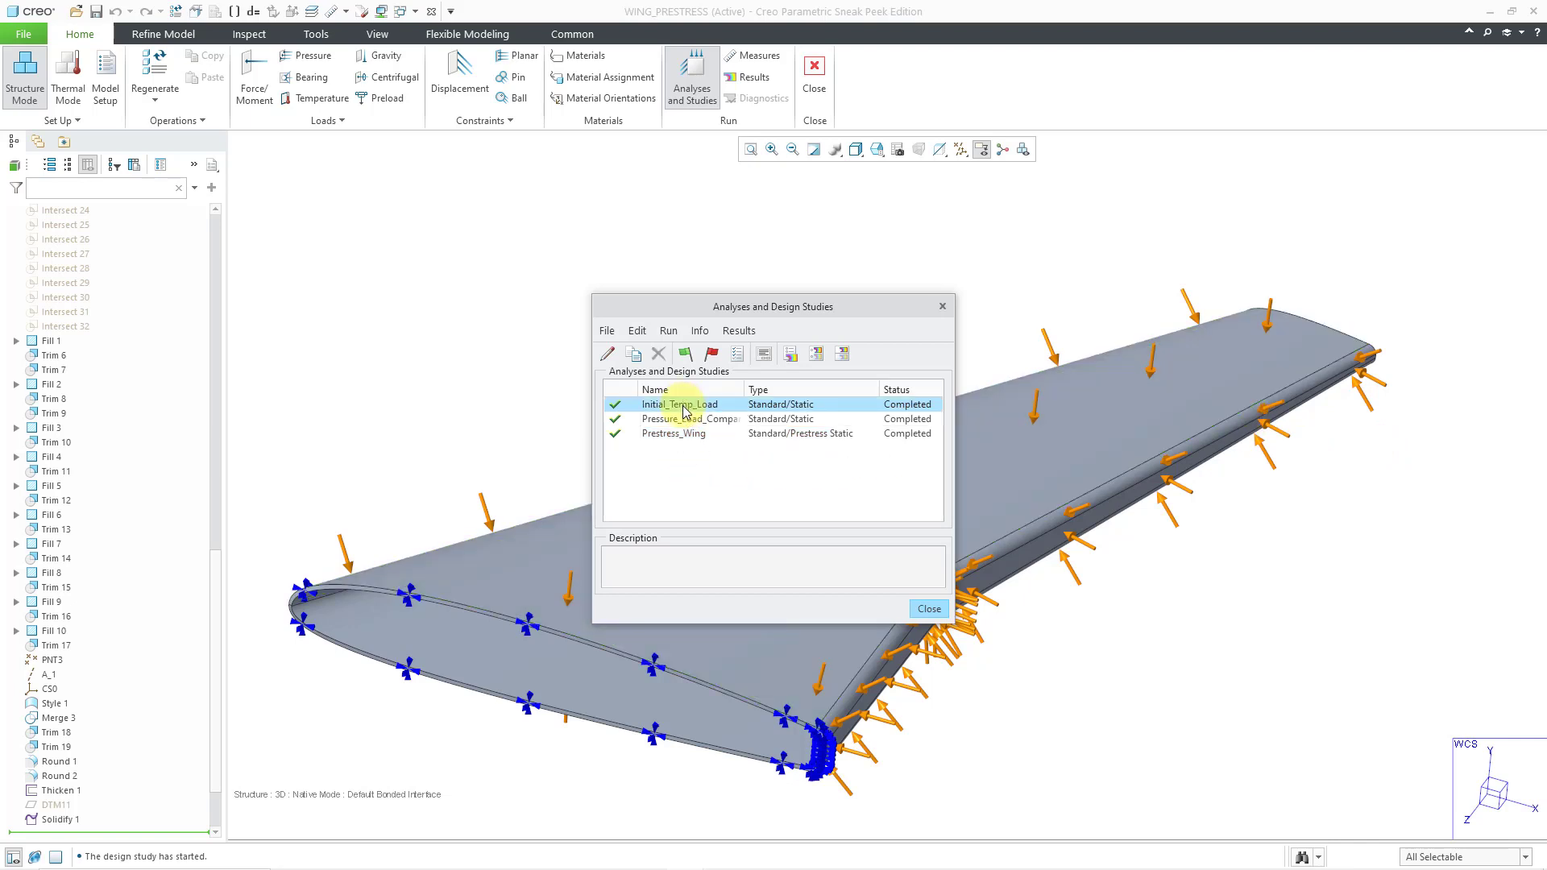
left_click(790, 355)
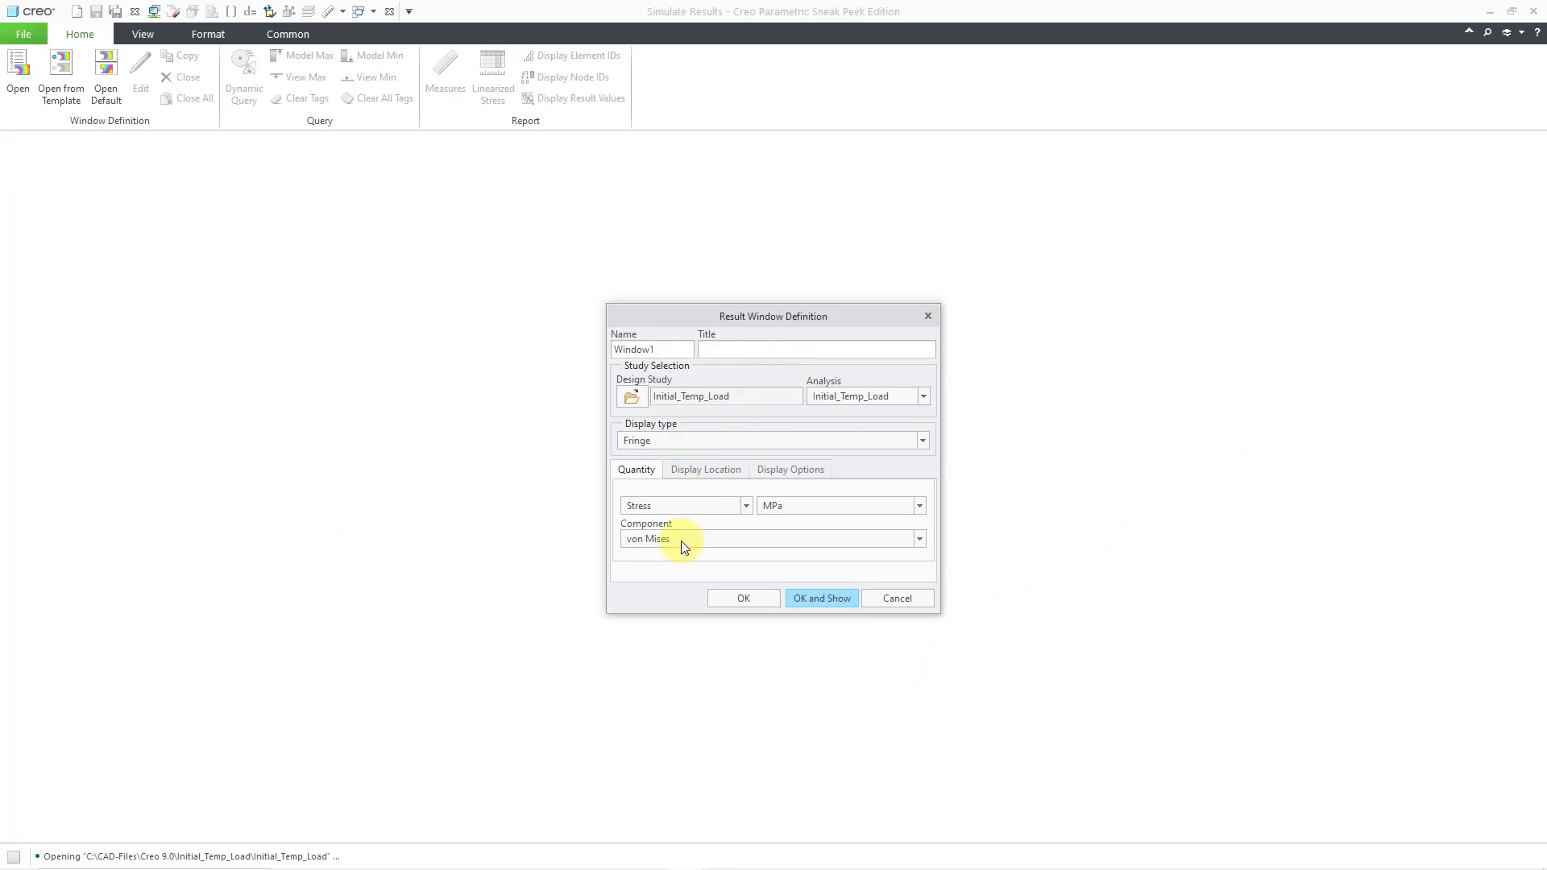
- Show the von Mises stress fringe as a deformed contour plot titled "Temperature Load Only"
left_click(795, 471)
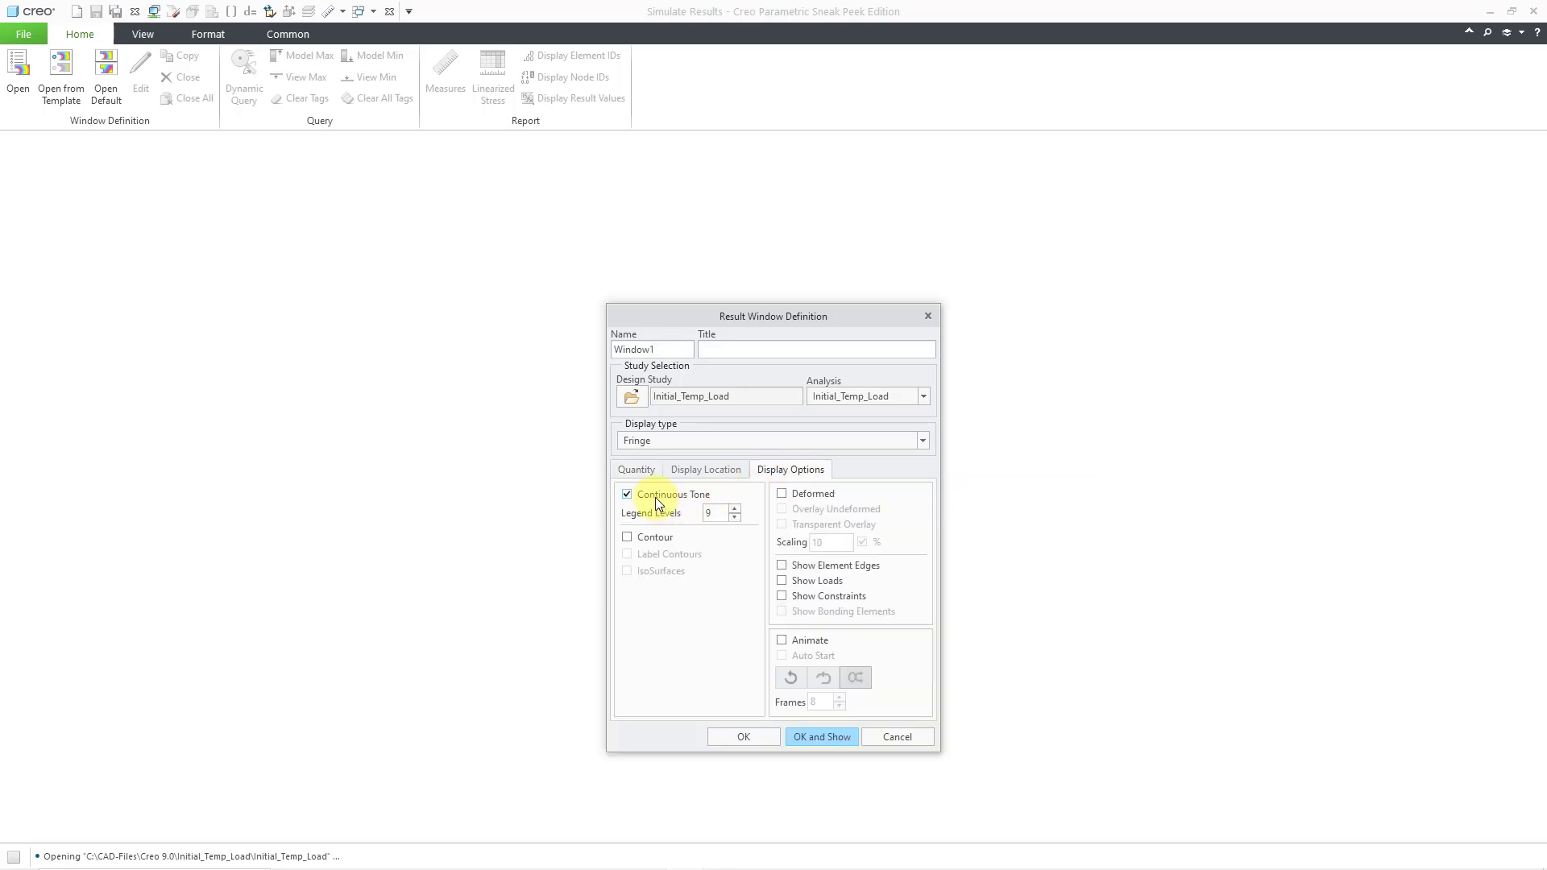
left_click(655, 536)
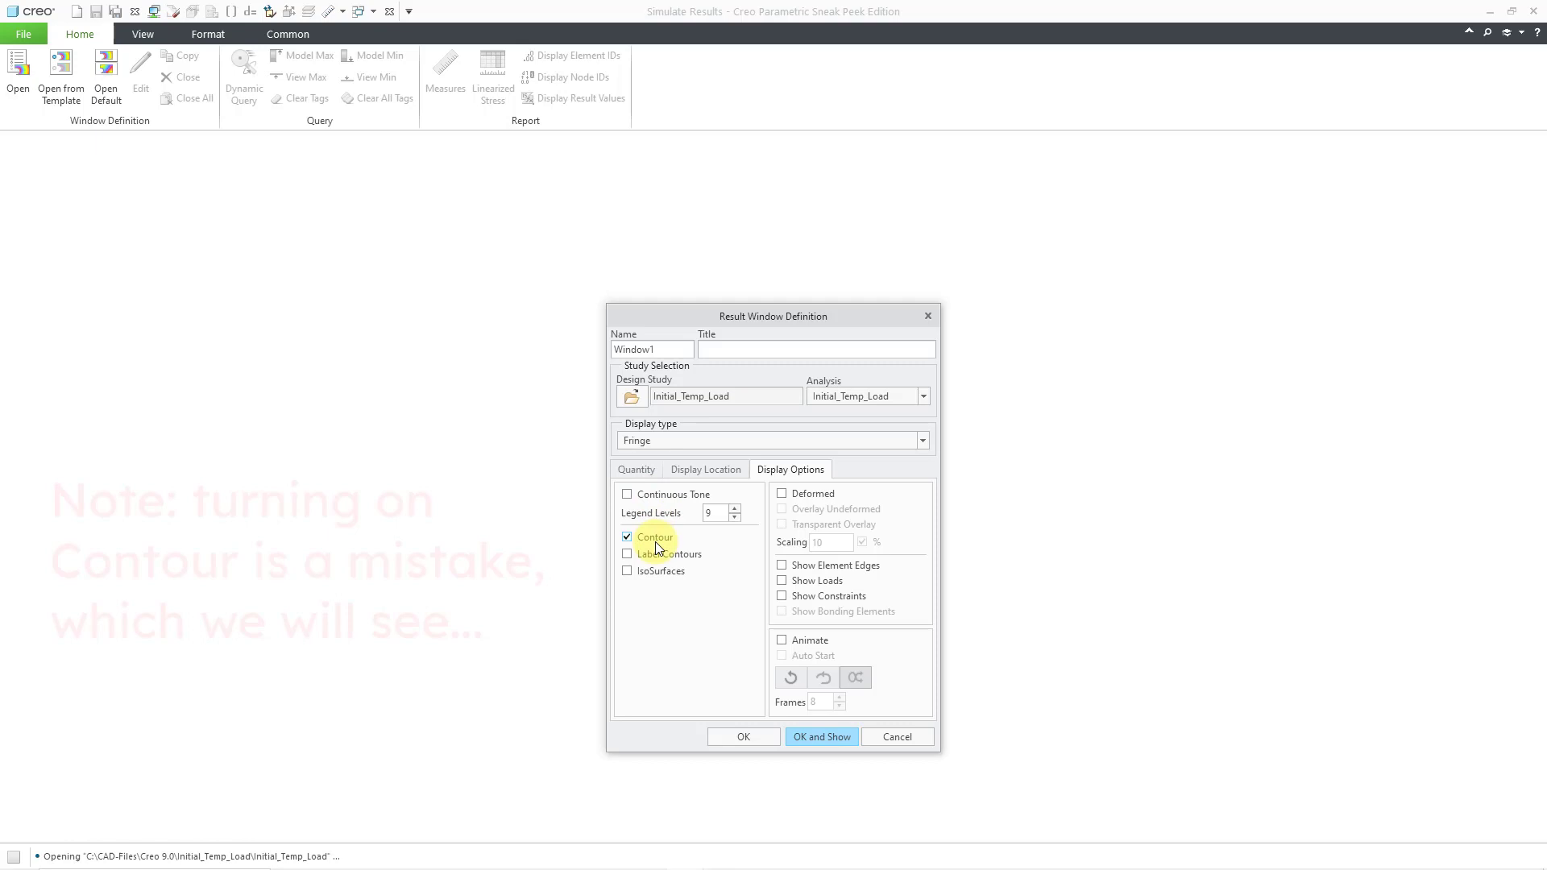
left_click(784, 494)
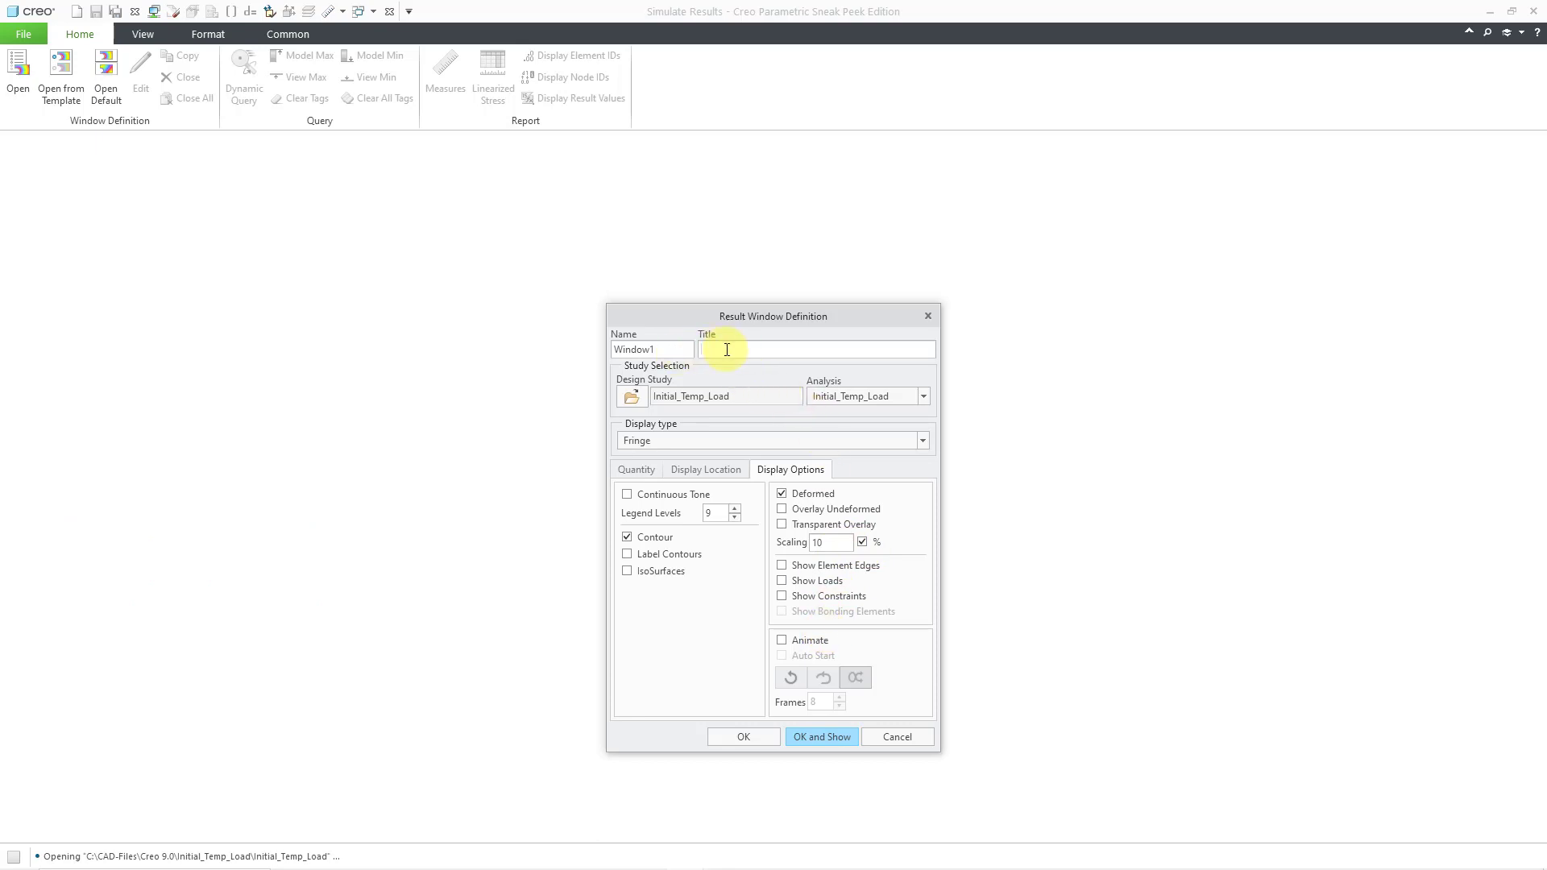
type("Temperature Load Only")
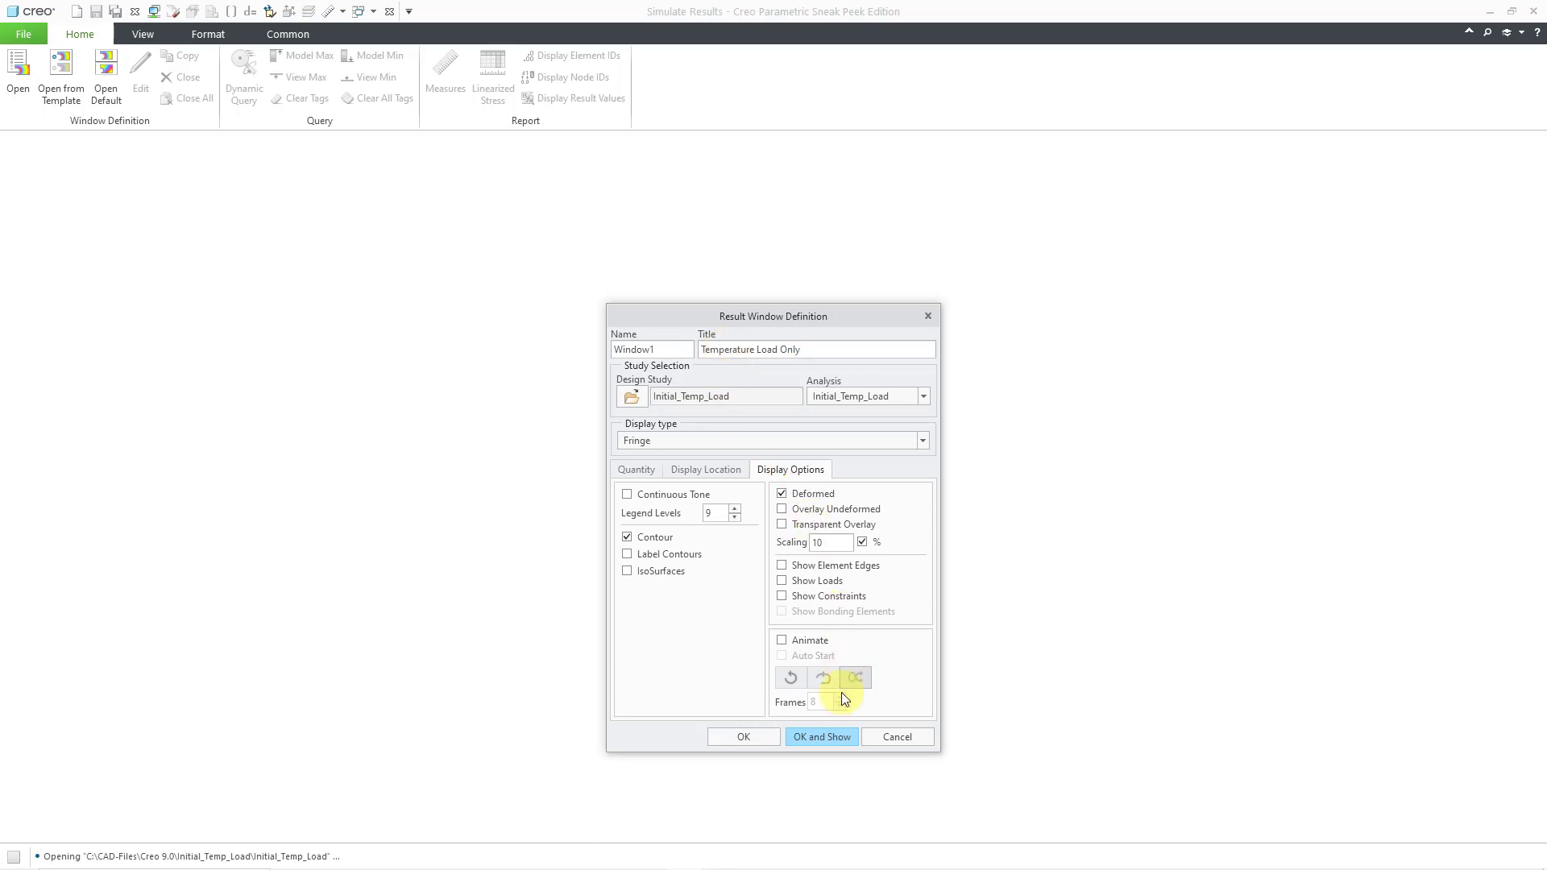
left_click(835, 742)
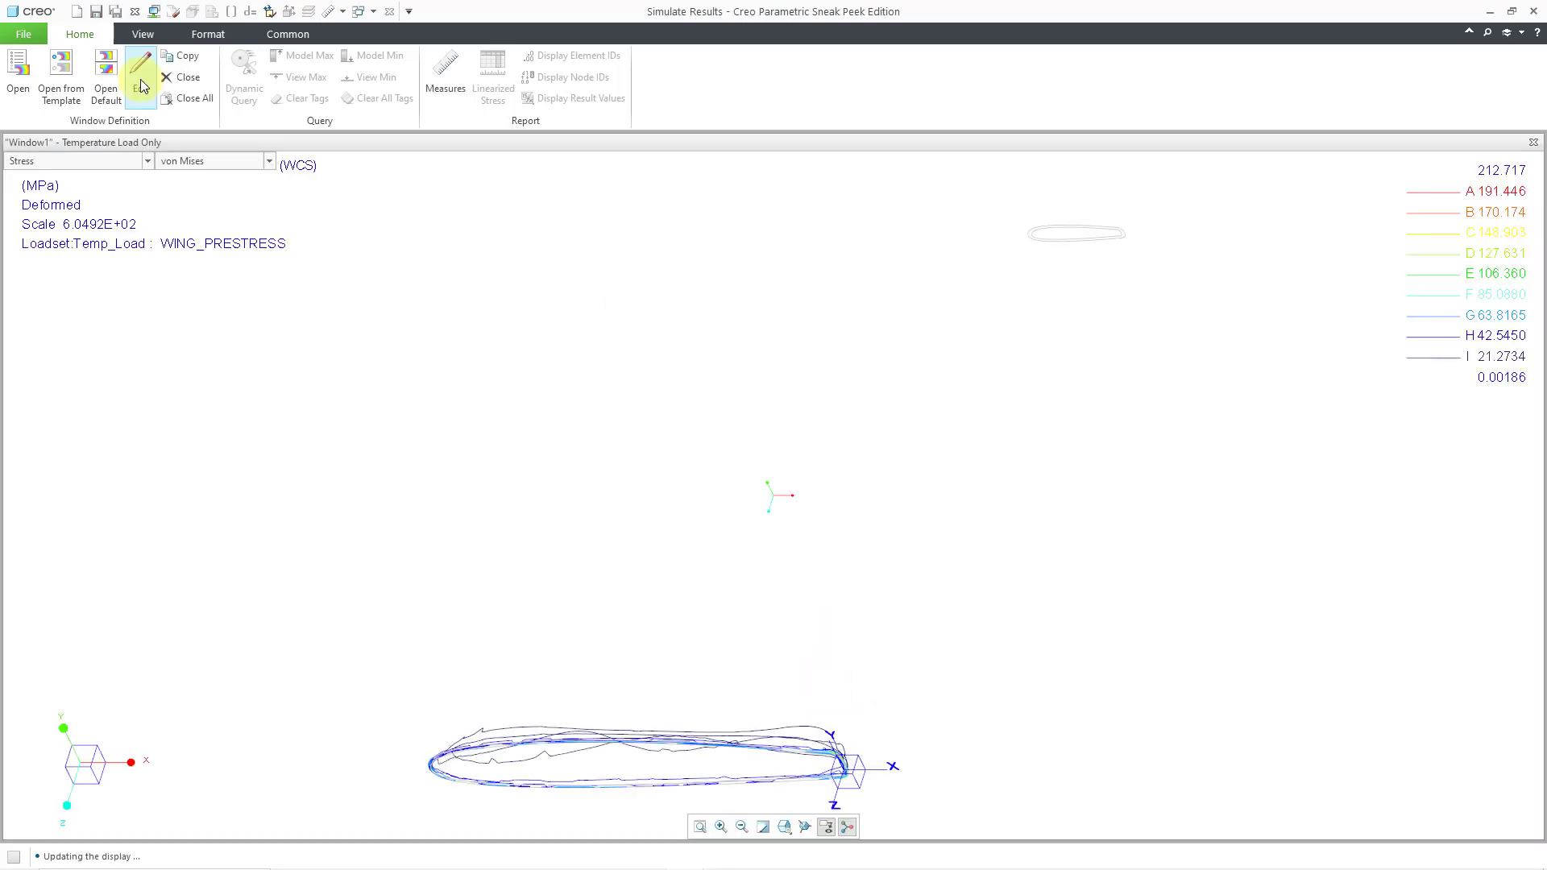
- Redefine the Temperature Load Only plot with continuous tone instead of contours and an absolute deformation scale of 1
left_click(140, 79)
left_click(651, 468)
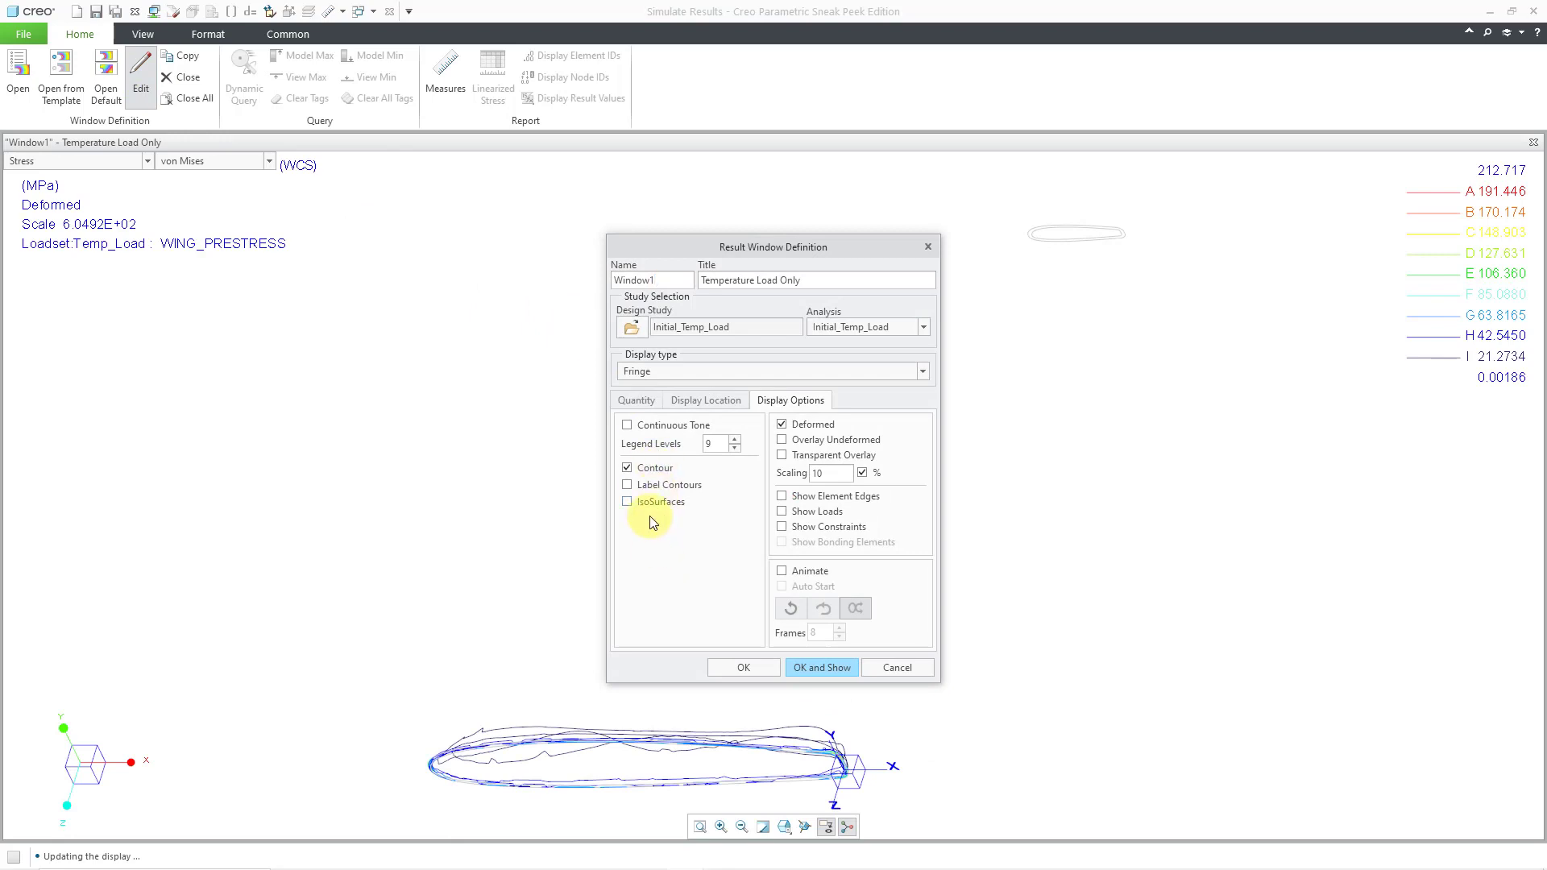
left_click(822, 667)
middle_click_drag(811, 610, 556, 516)
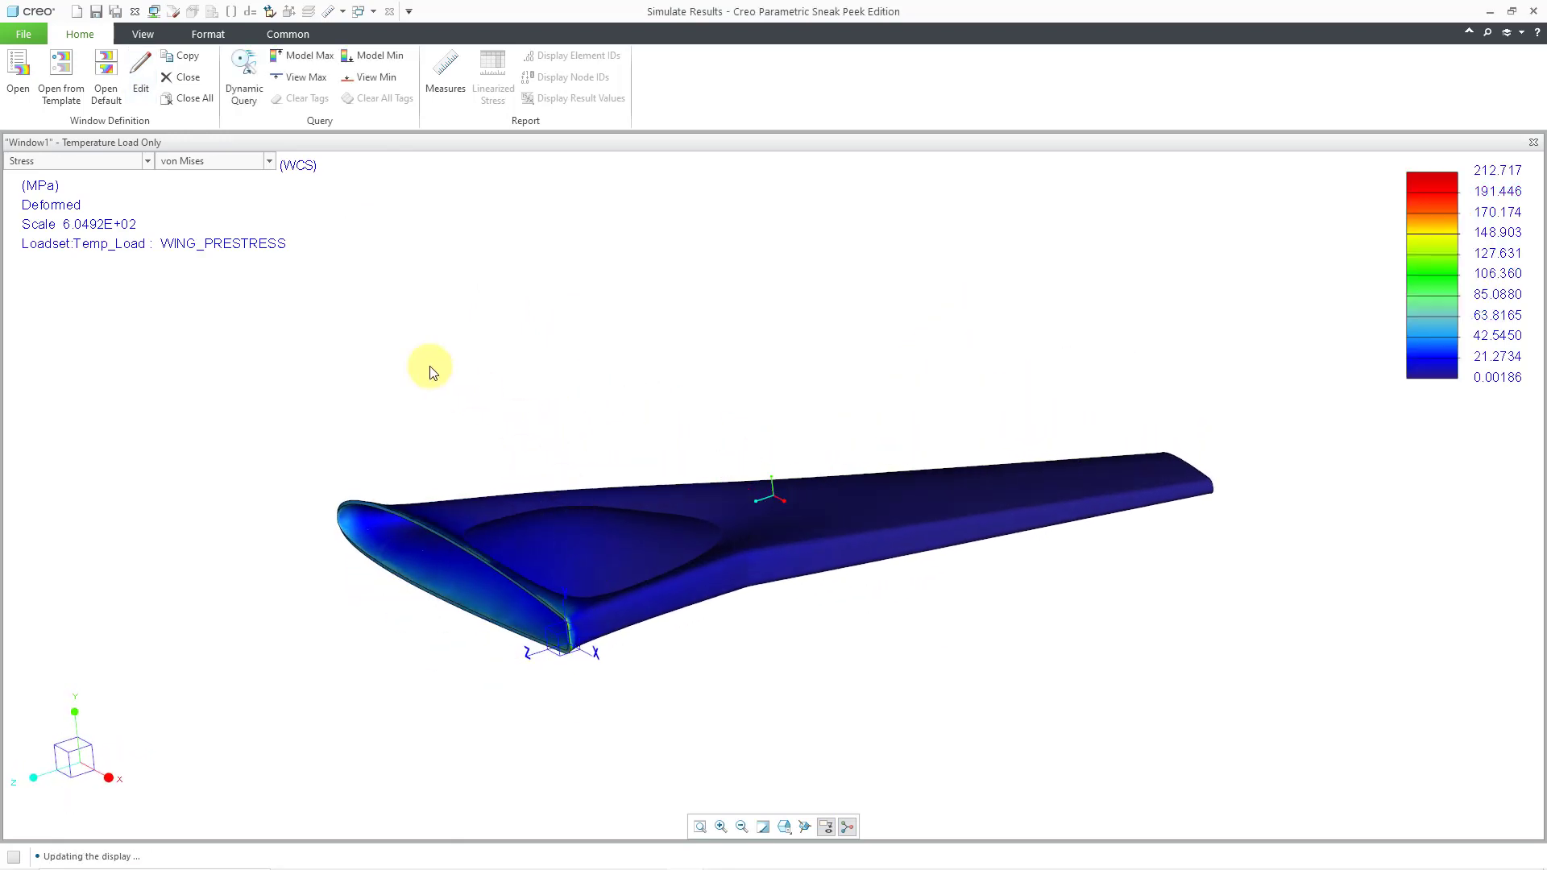
left_click(141, 77)
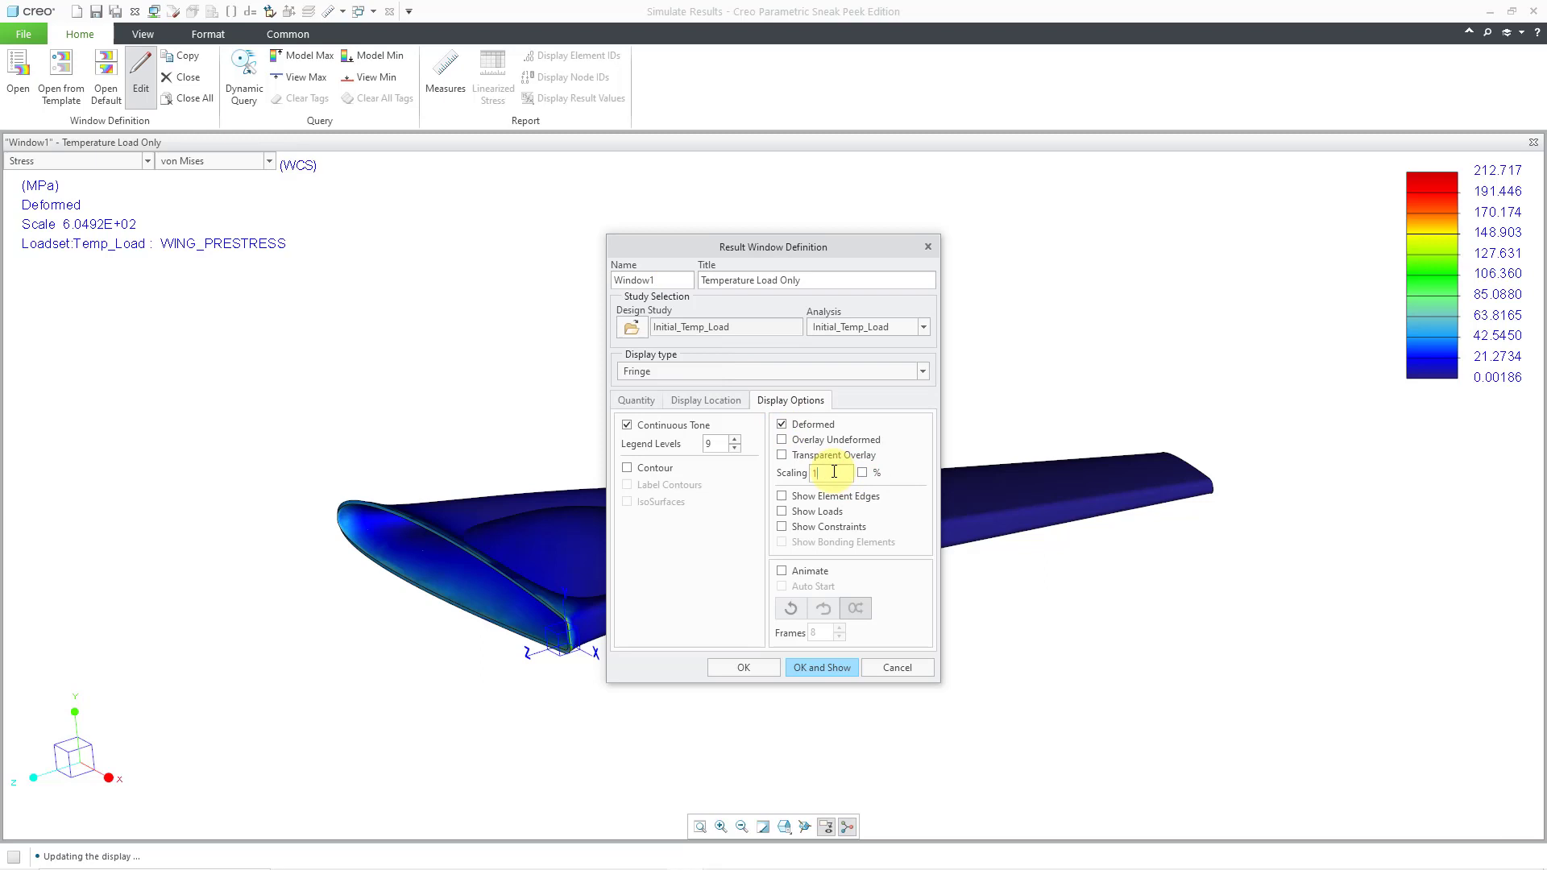
left_click(846, 669)
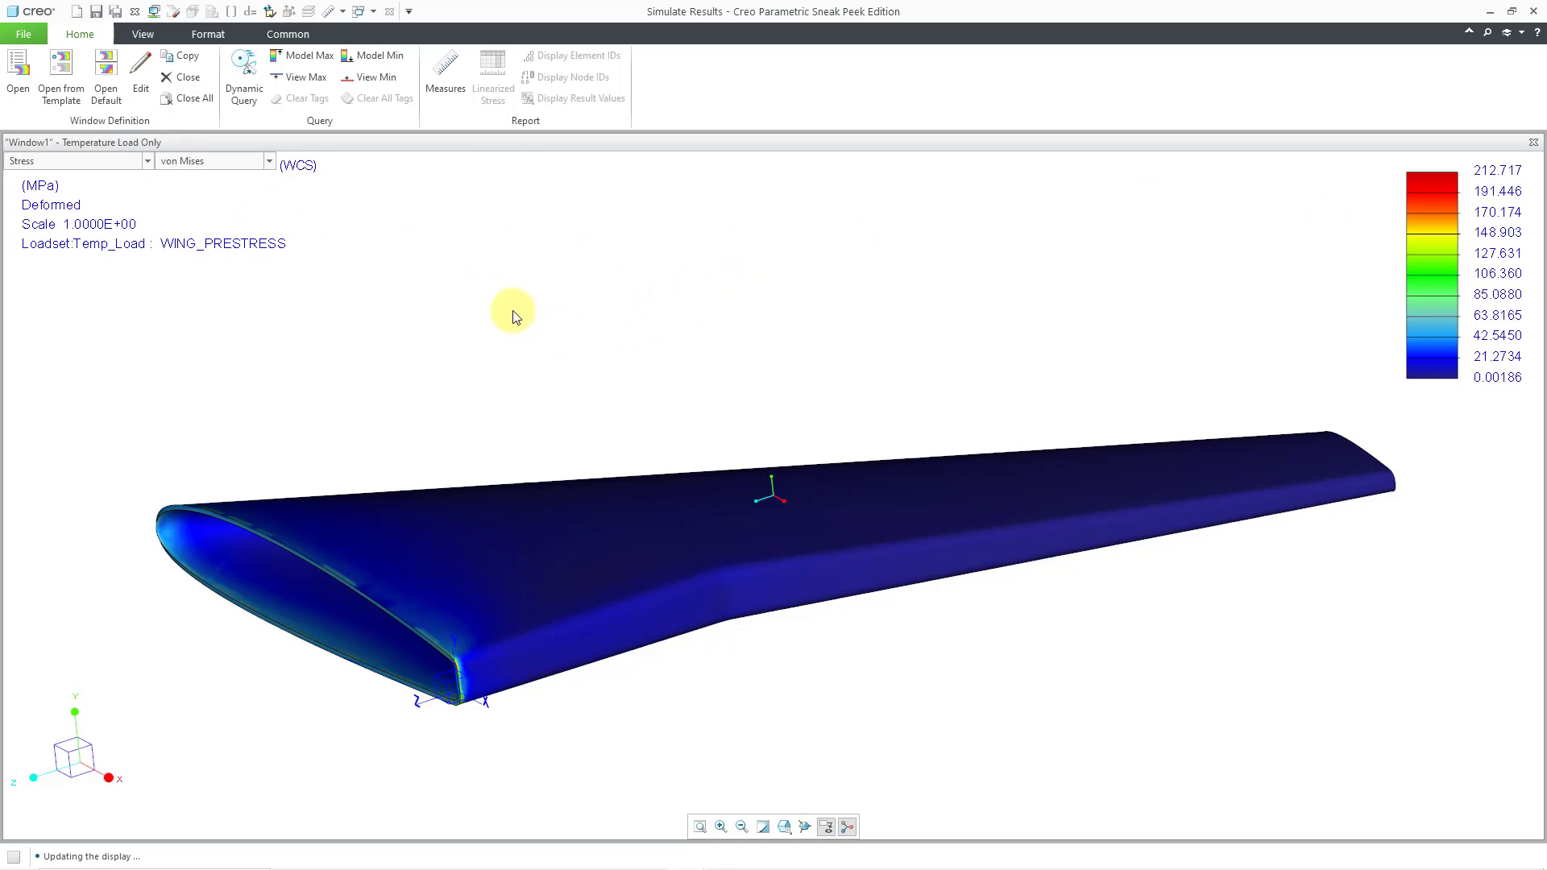
- Open the Pressure_Load_Comparison study in a second result window
left_click(18, 78)
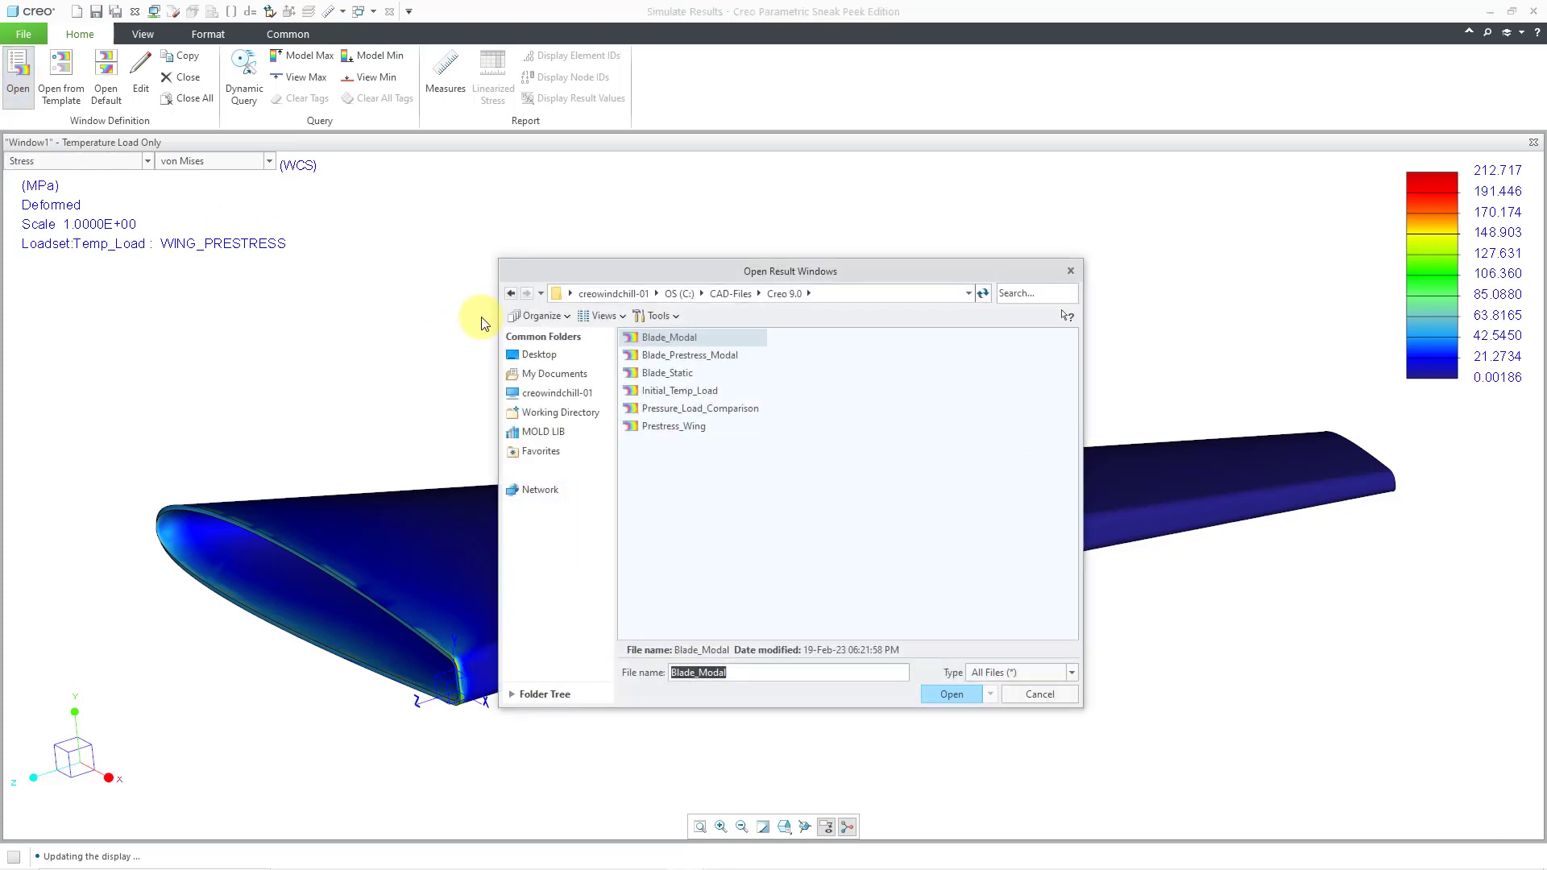
left_click(712, 409)
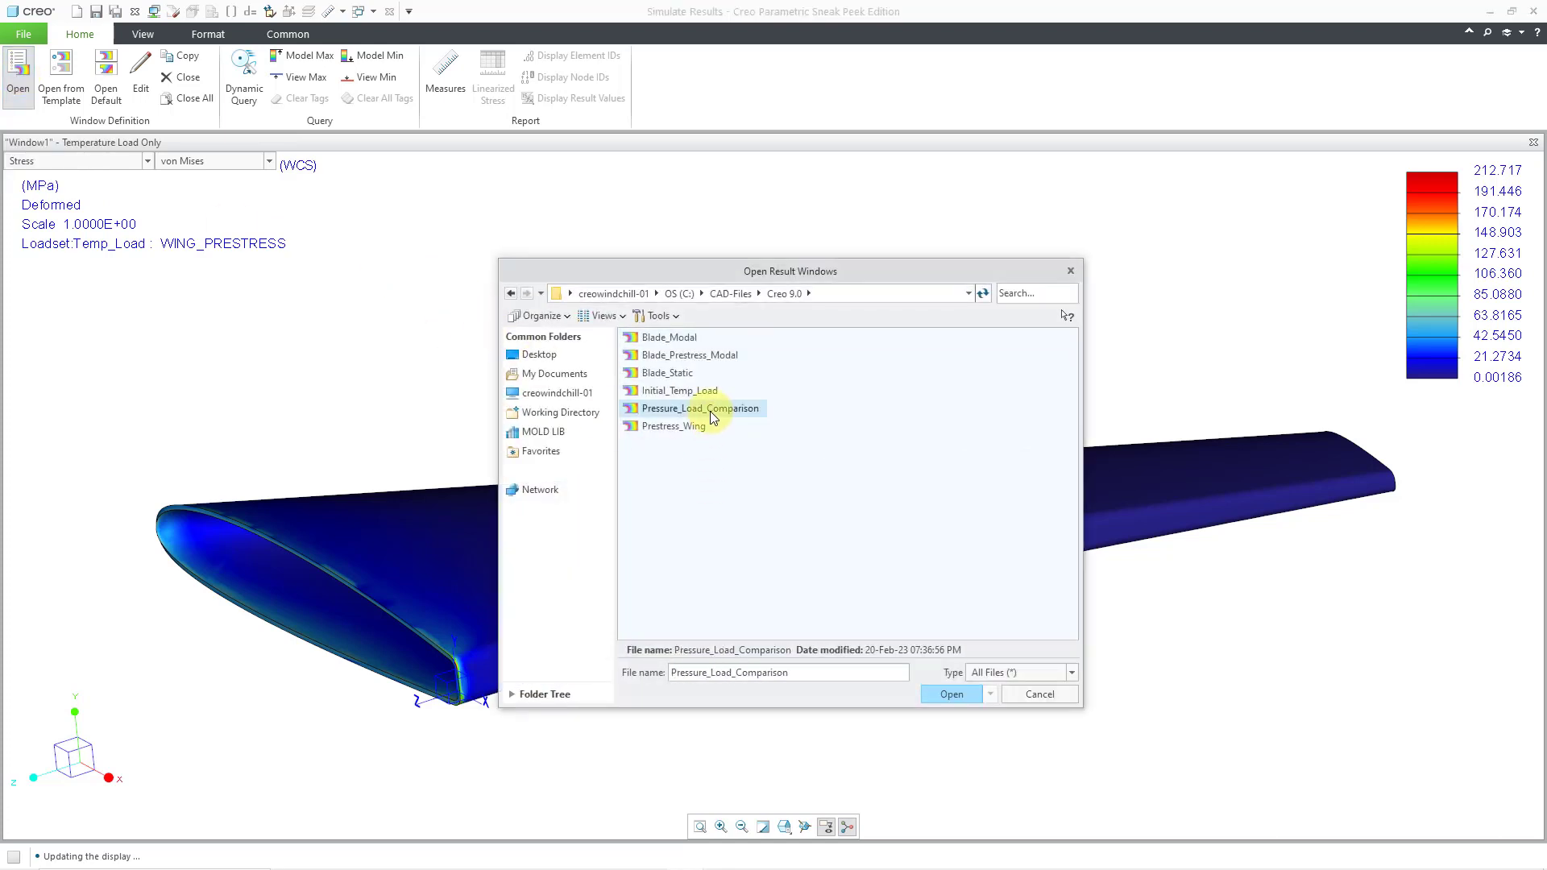
left_click(953, 694)
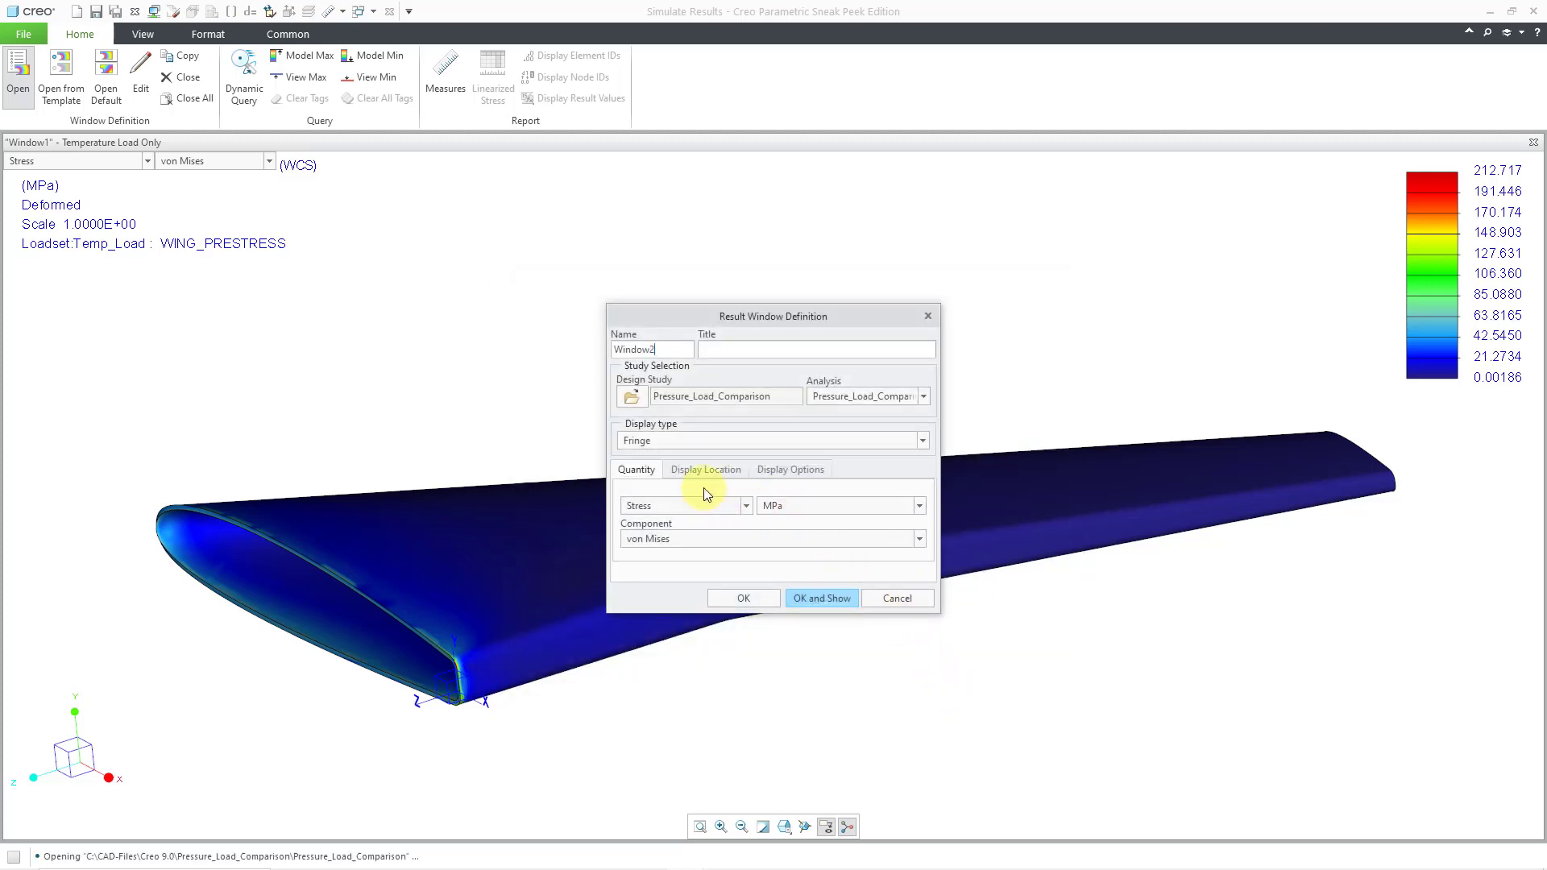
- Title the second result "Pressure Load Only" and show it with continuous tone and deformed at an absolute scale of 1
left_click(779, 475)
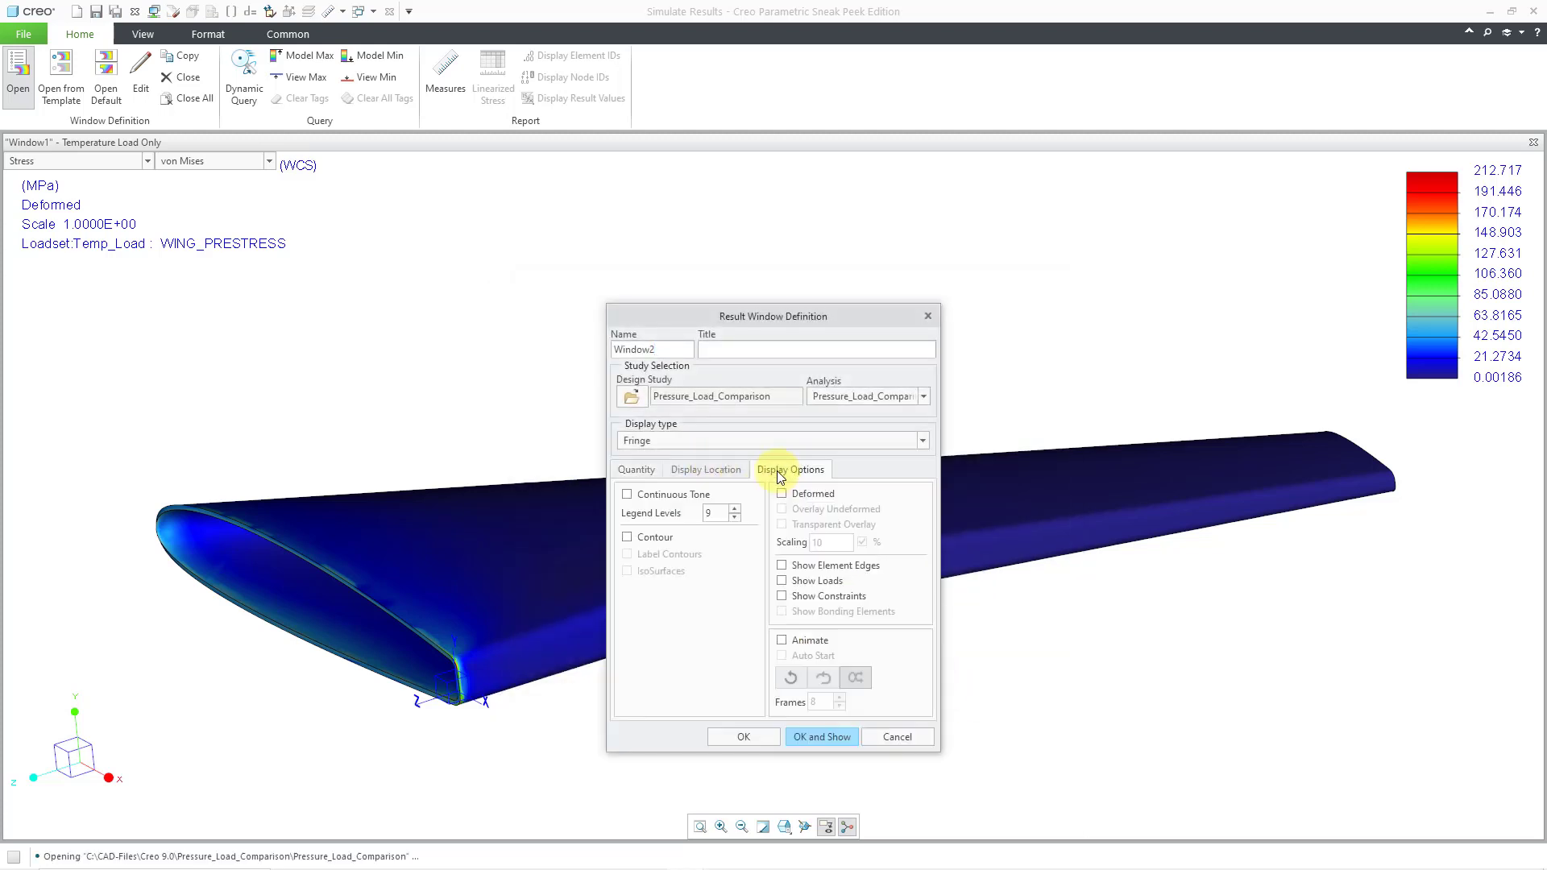
left_click(684, 496)
left_click(781, 495)
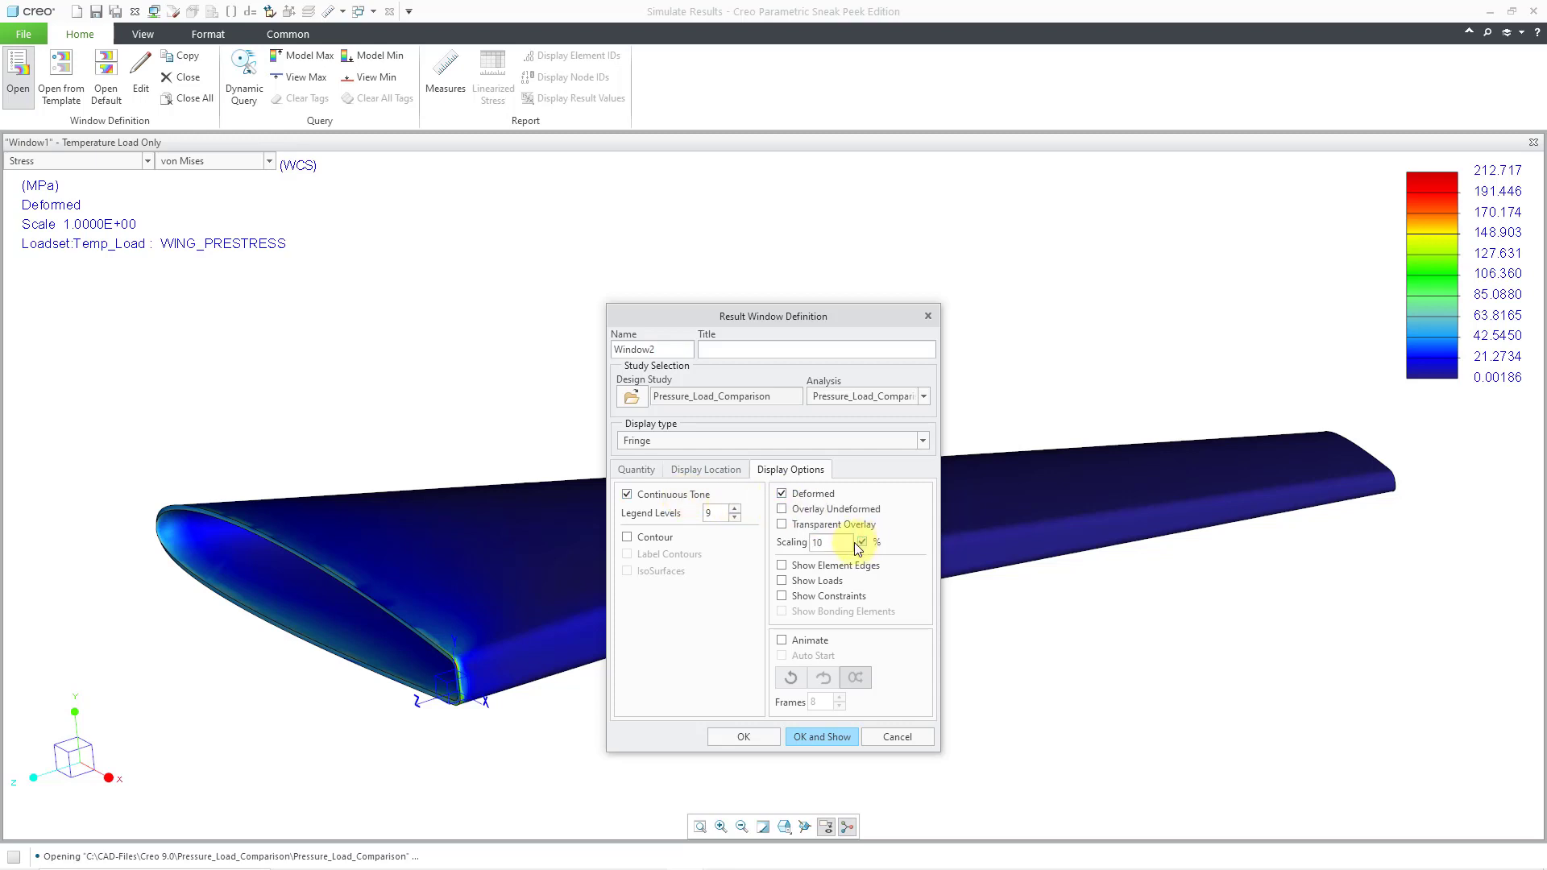
left_click(842, 542)
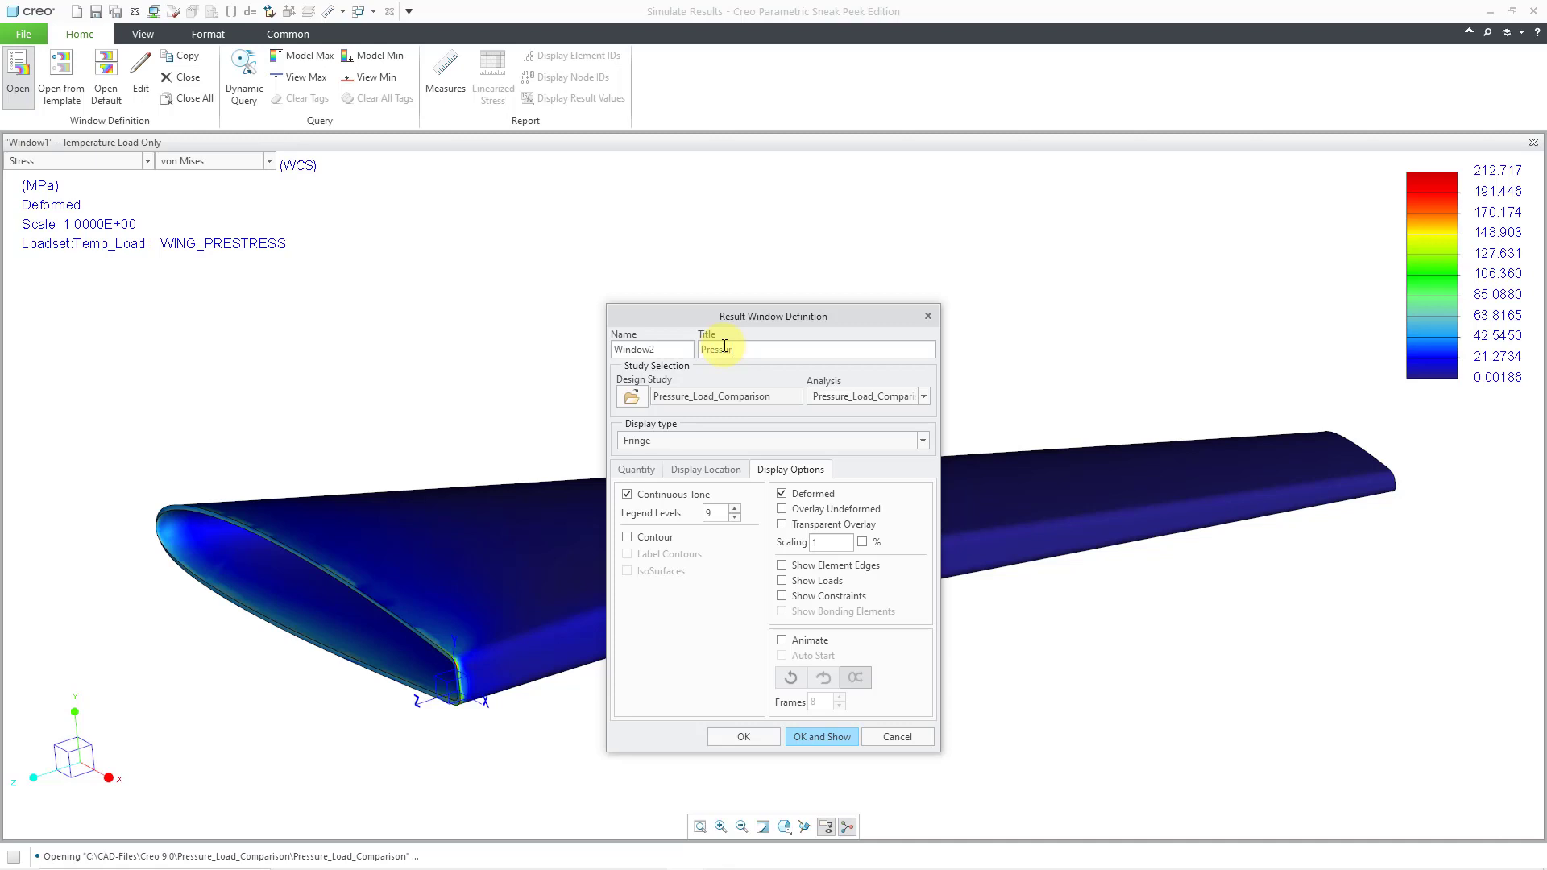
type("e Load Only")
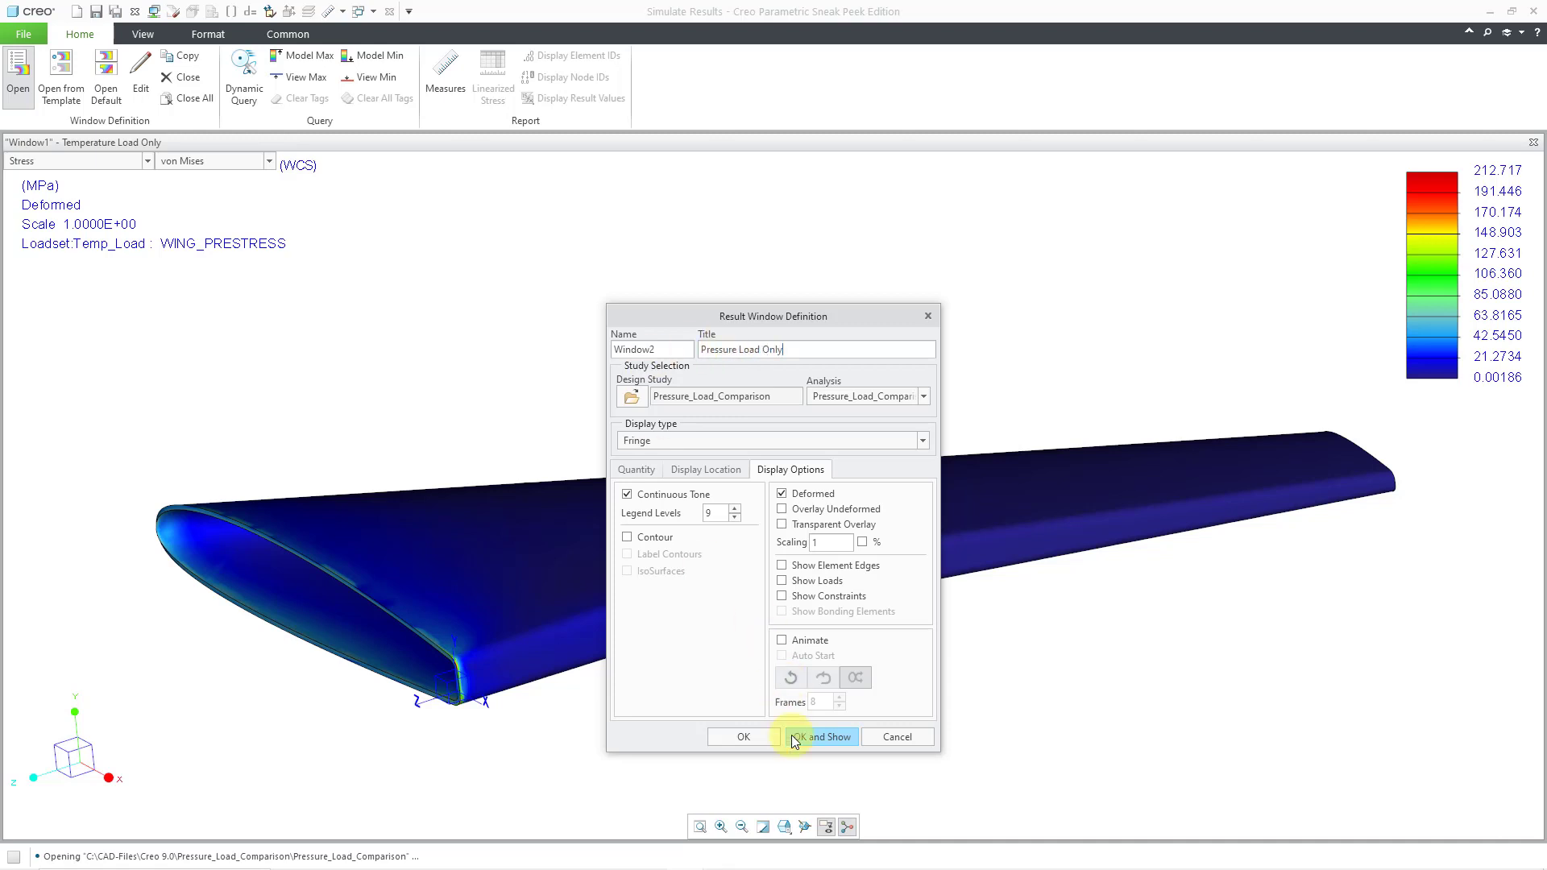
left_click(822, 737)
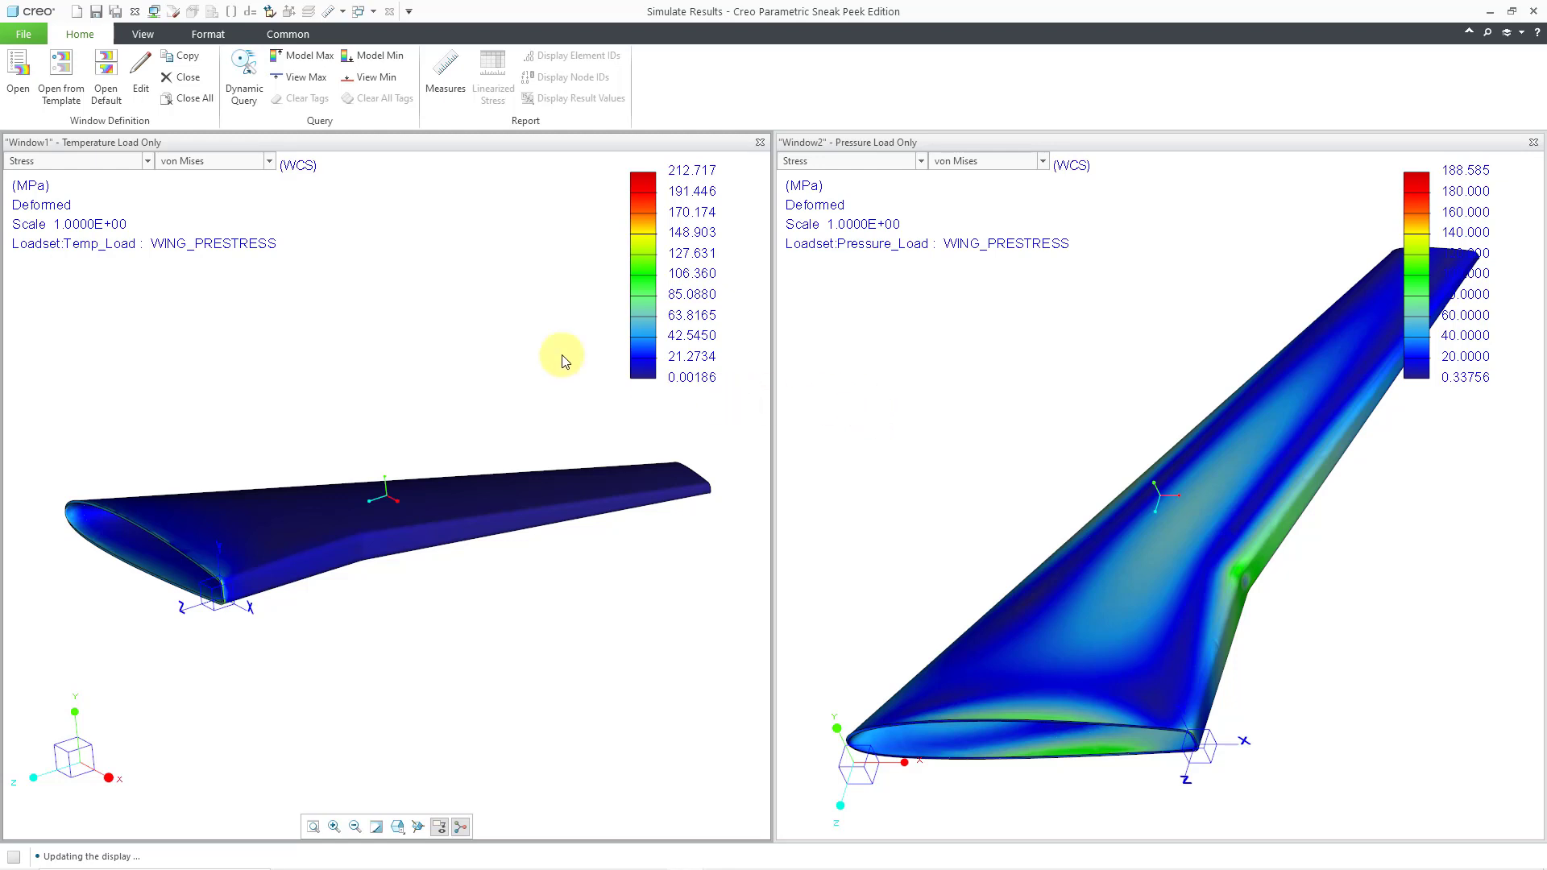
- Open the Prestress_Wing study in a third result window
left_click(17, 82)
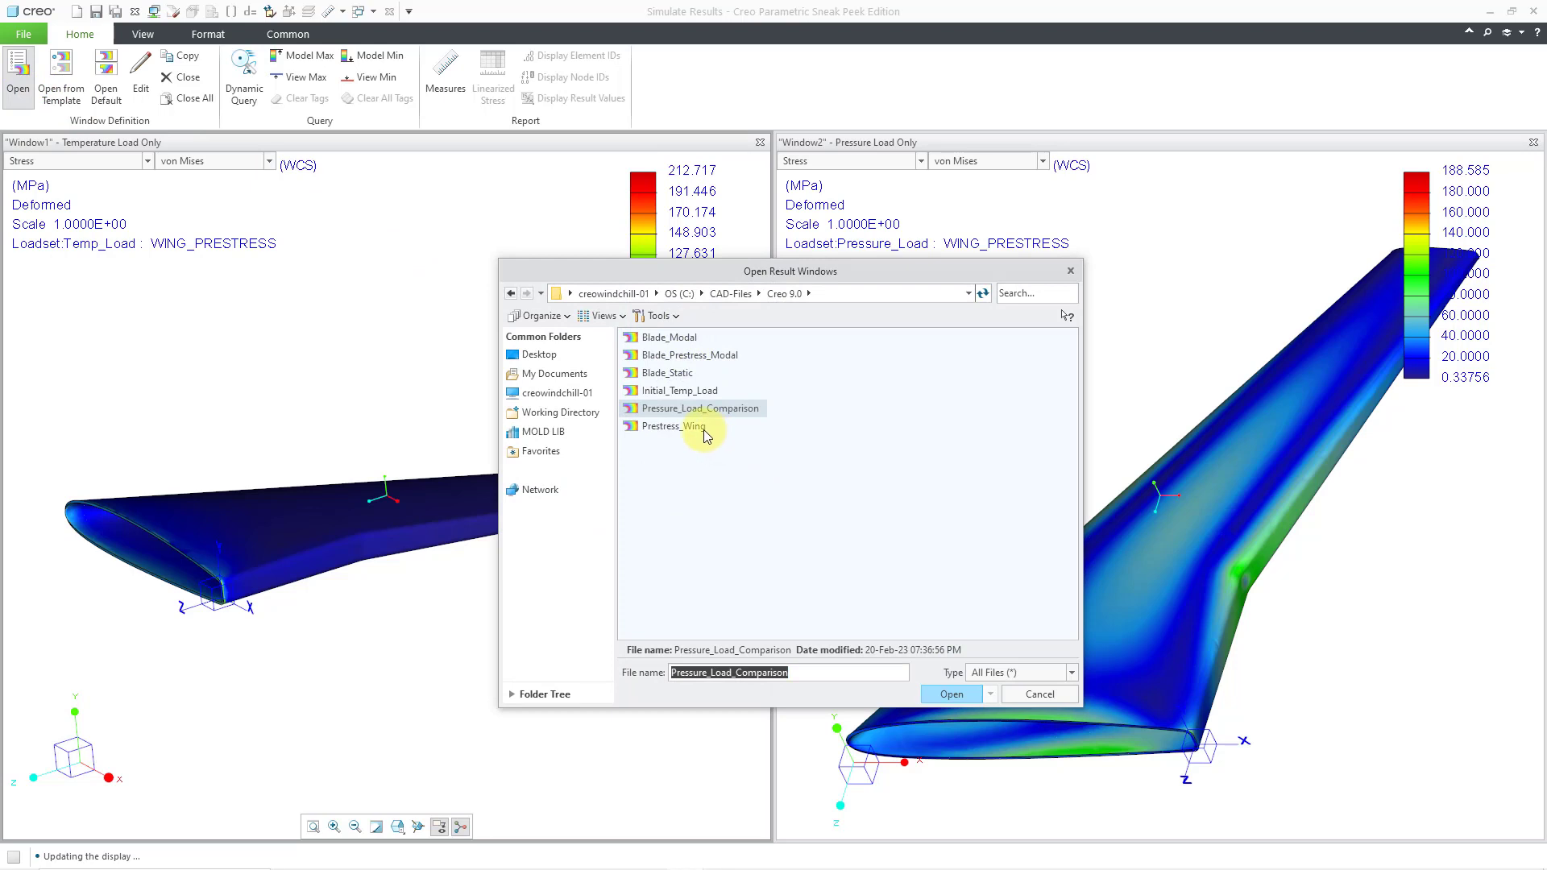
left_click(703, 429)
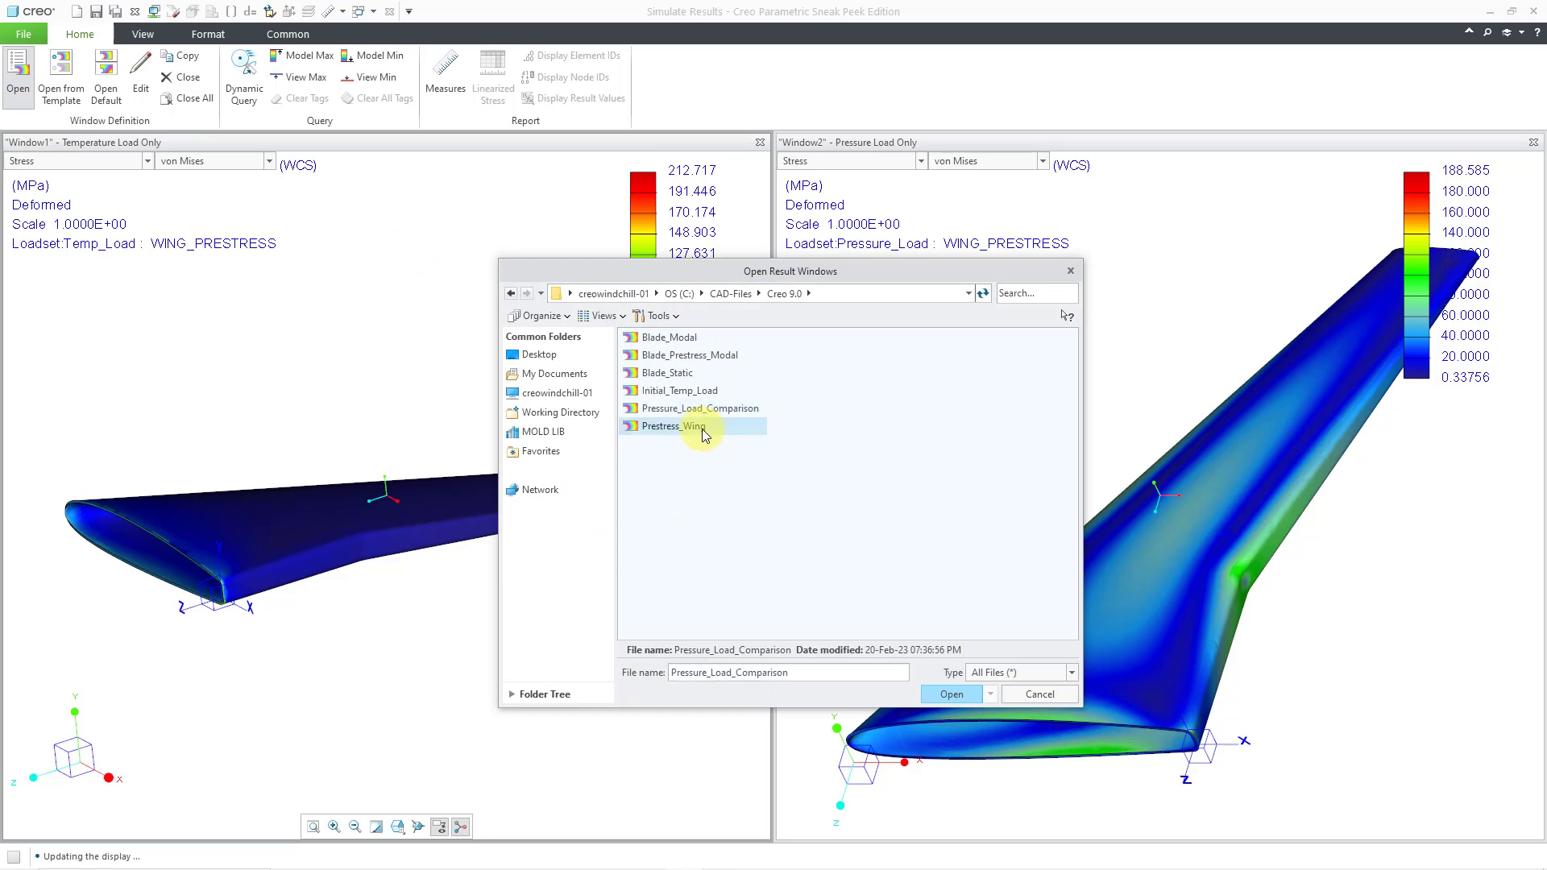
left_click(954, 695)
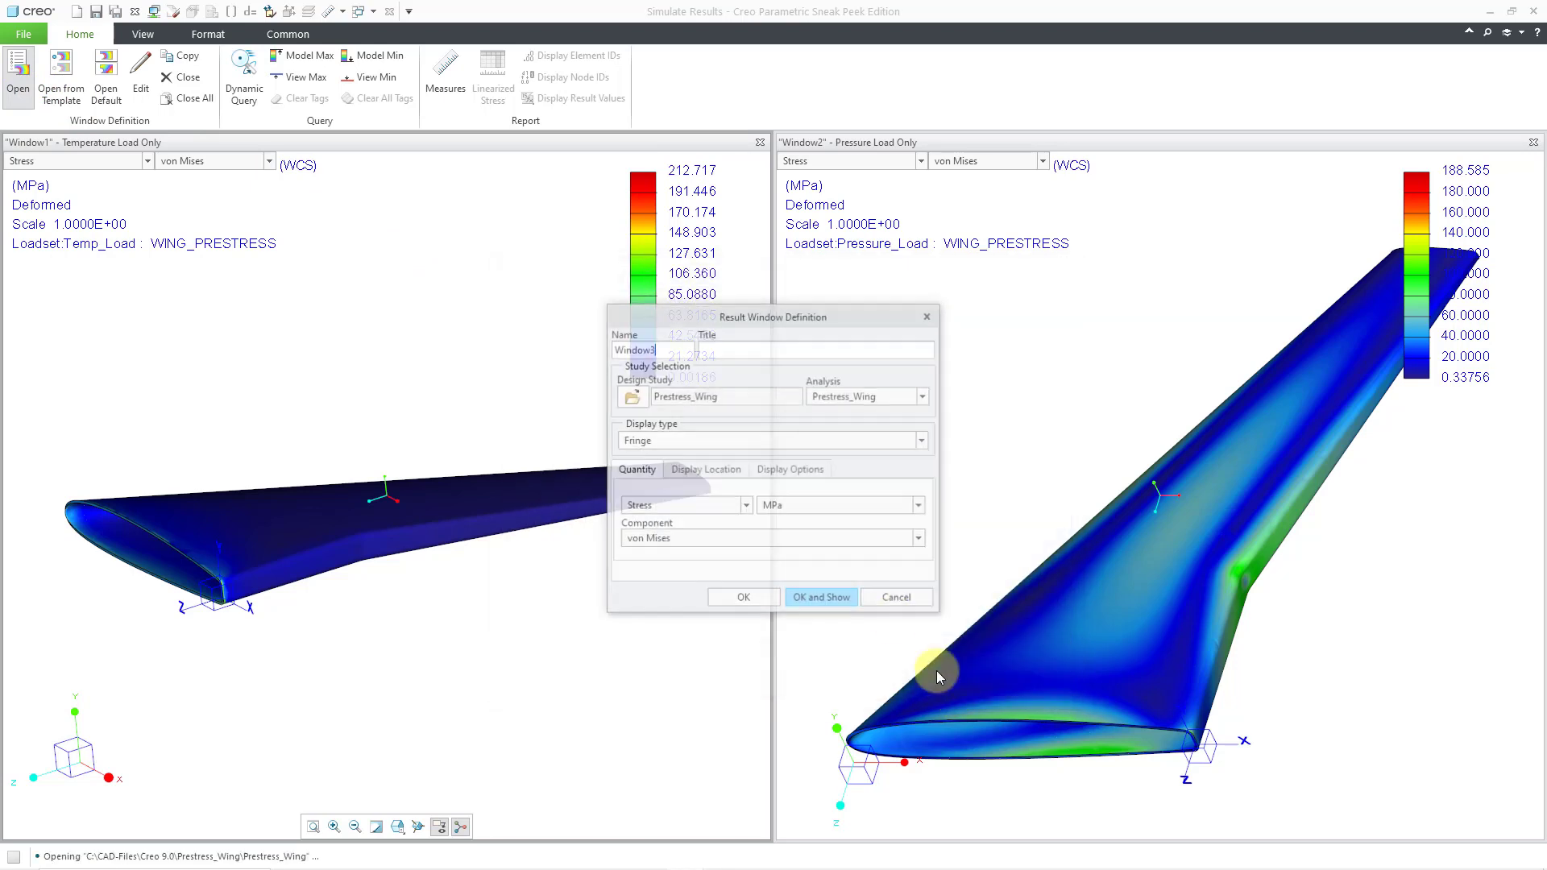
- Title the third result "Prestress Static Results" and show it beside the others with continuous tone and deformed at an absolute scale of 1
left_click(742, 349)
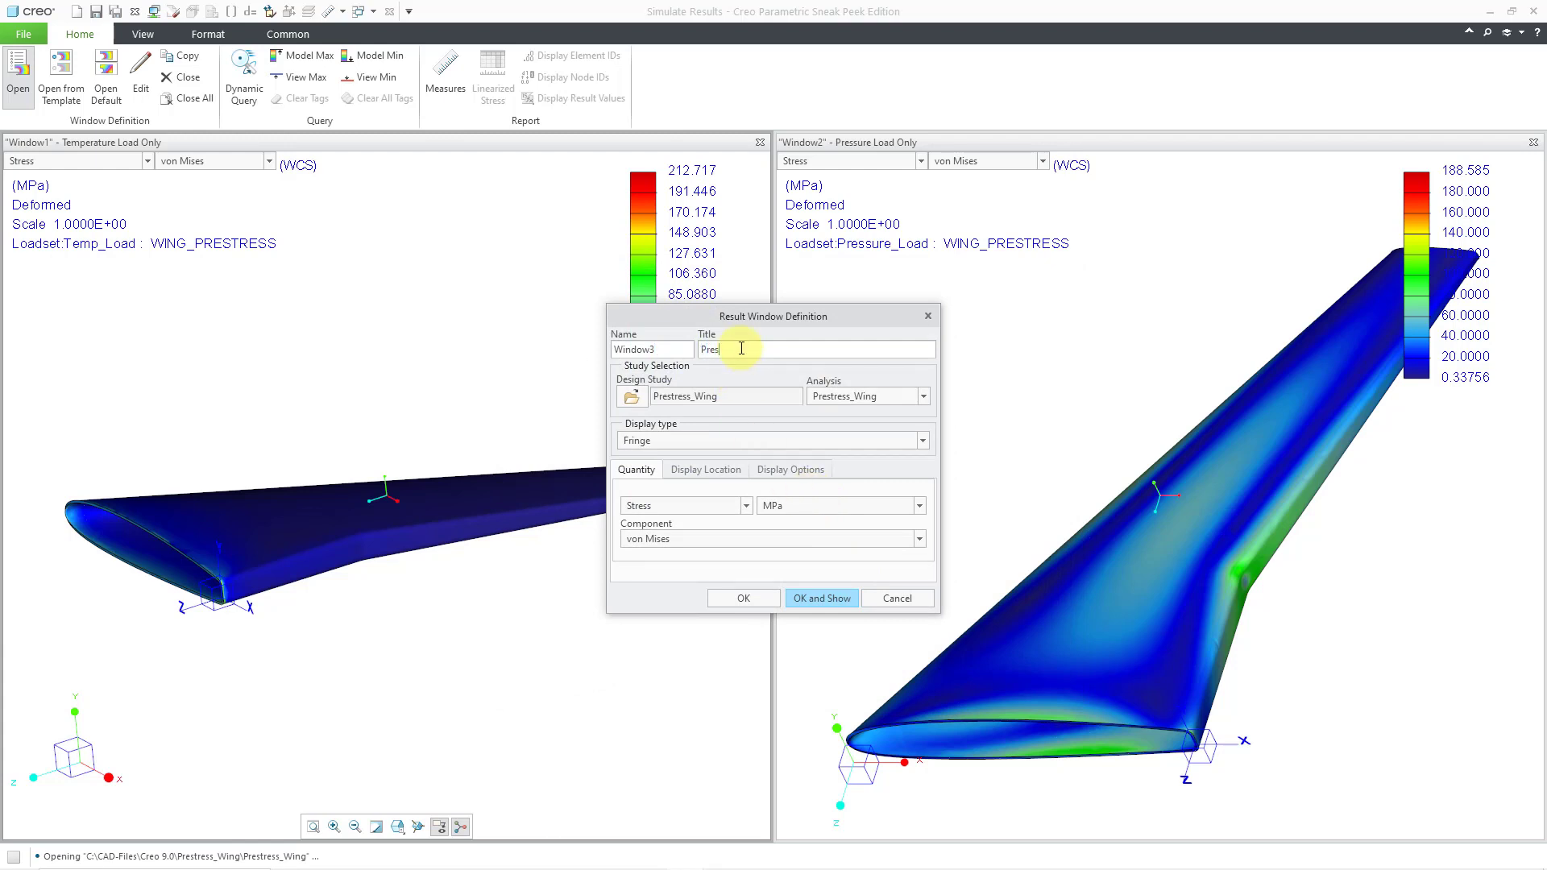
type("Prestress Static Results")
left_click(767, 469)
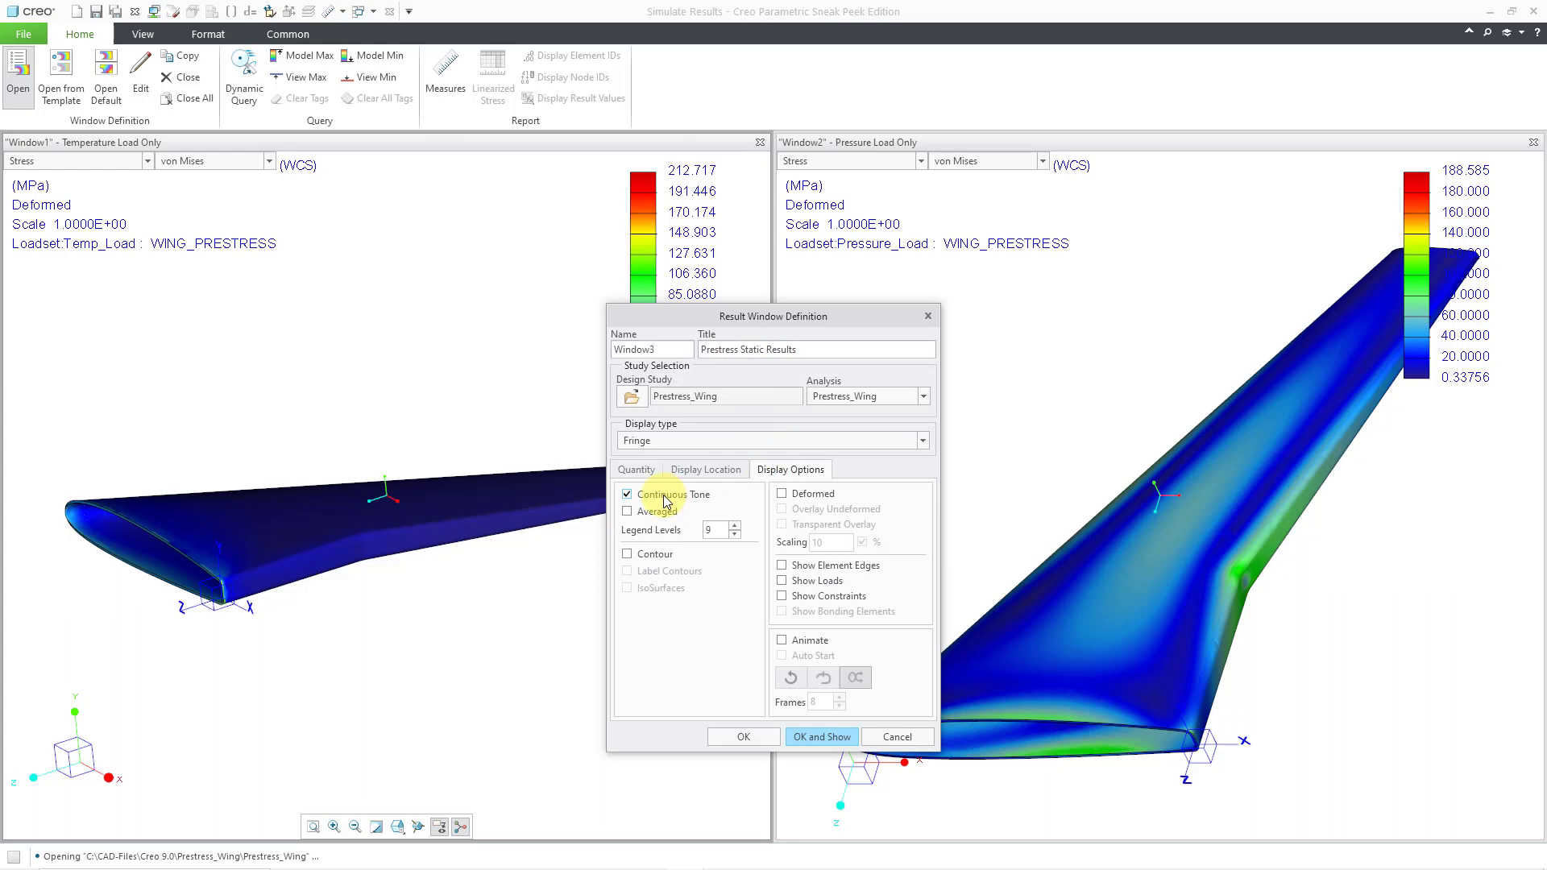
left_click(781, 494)
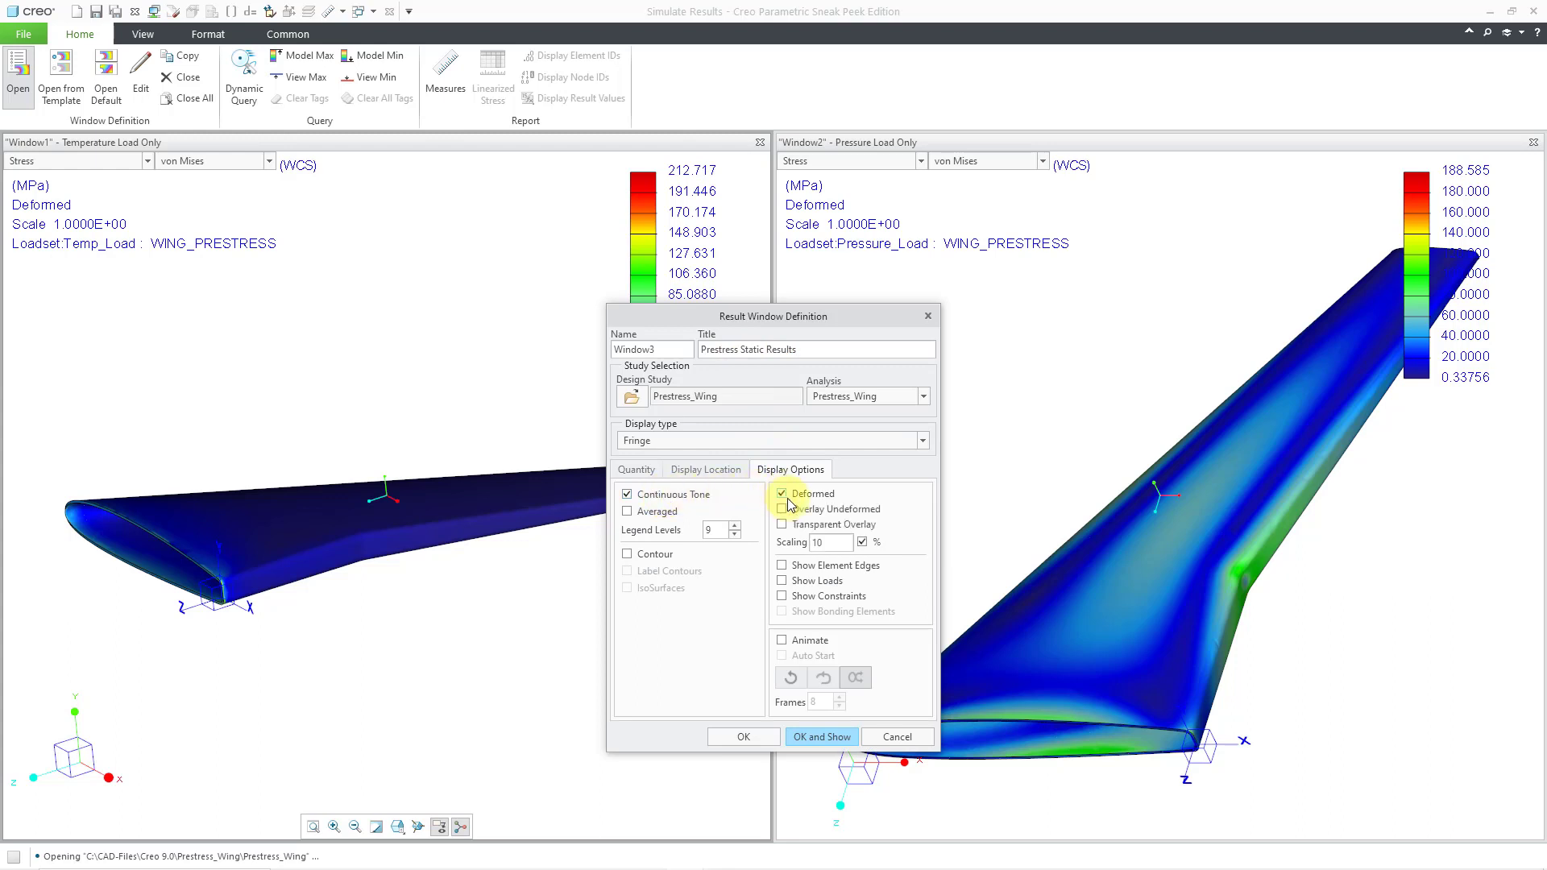
left_click(846, 541)
left_click(820, 737)
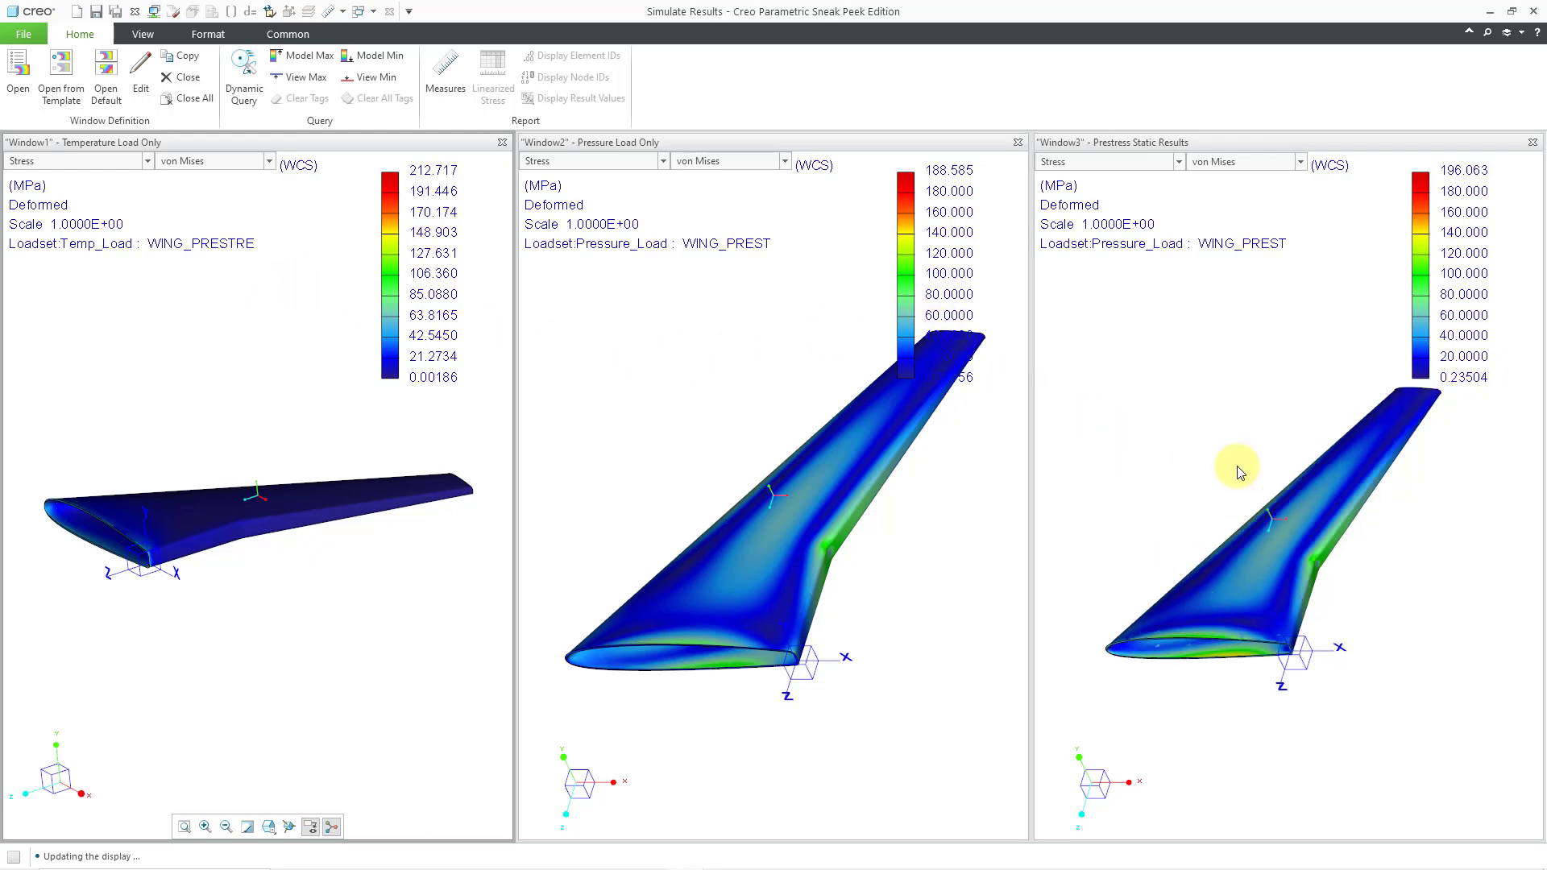
middle_click_drag(311, 539, 389, 564)
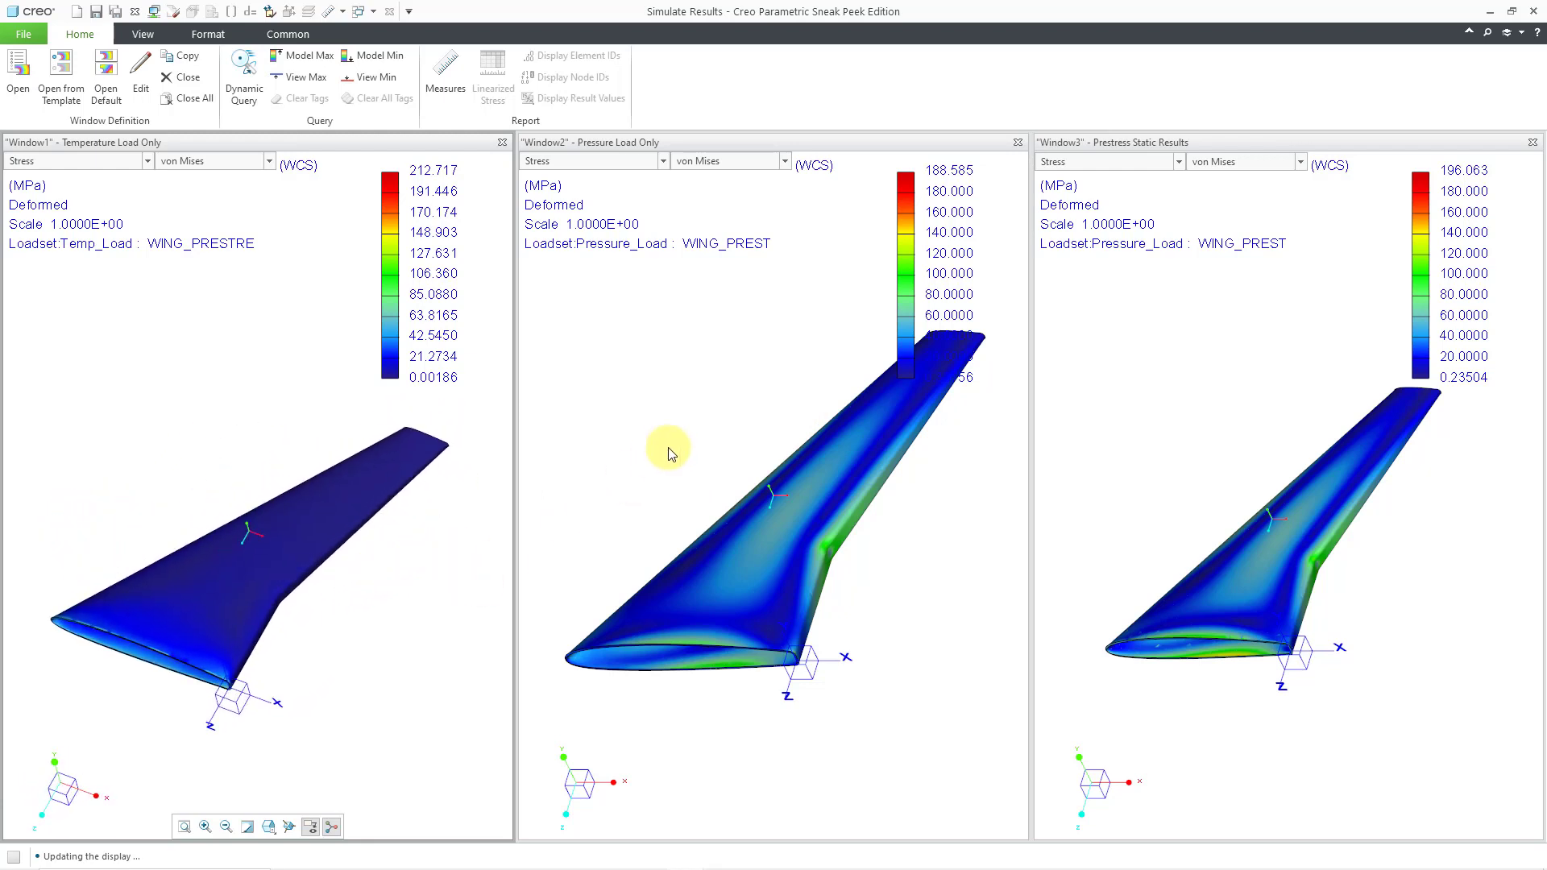